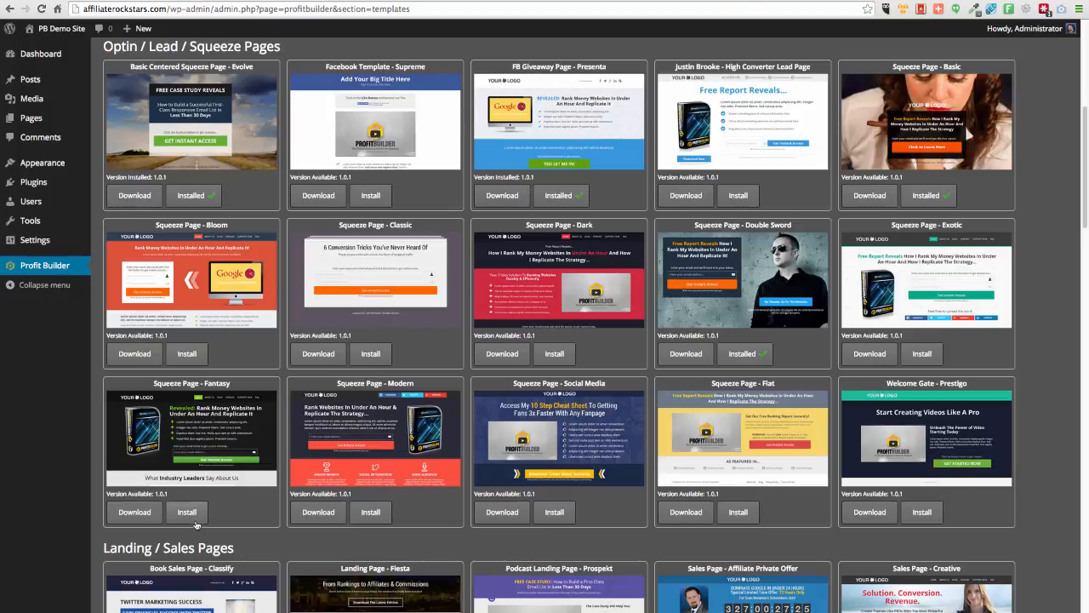
- Install the Squeeze Page templates Fantasy, Bloom and Exotic, plus the High Converter Lead Page template
click(193, 514)
click(189, 354)
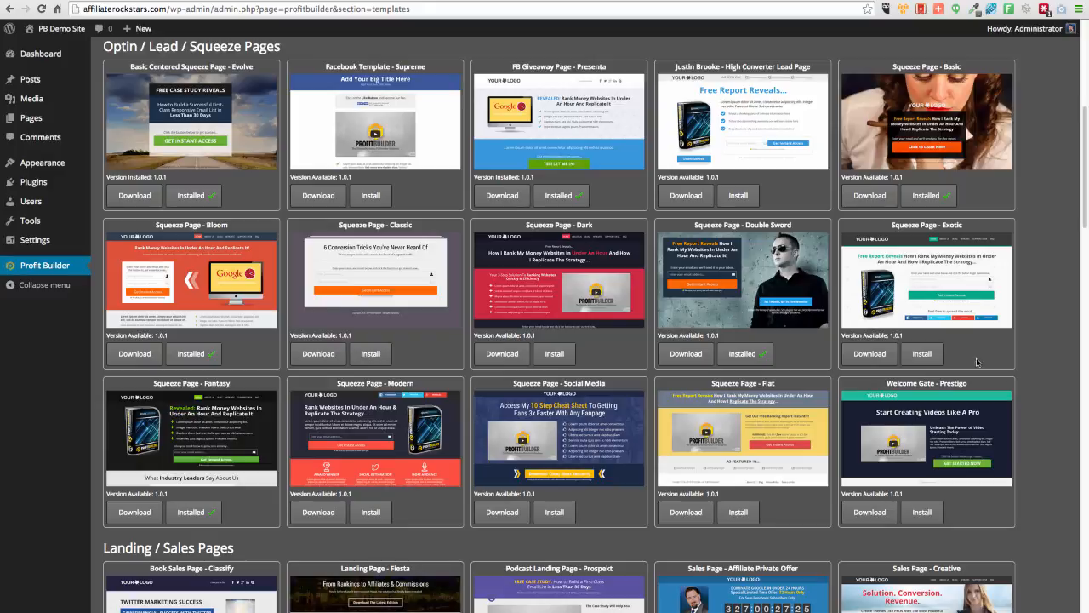
click(926, 353)
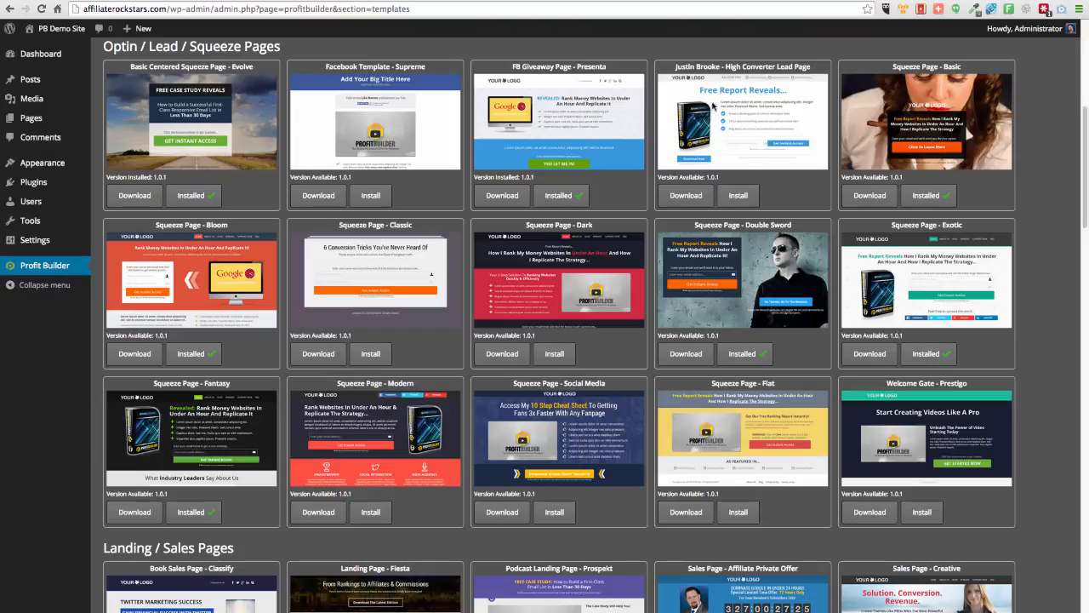
click(739, 203)
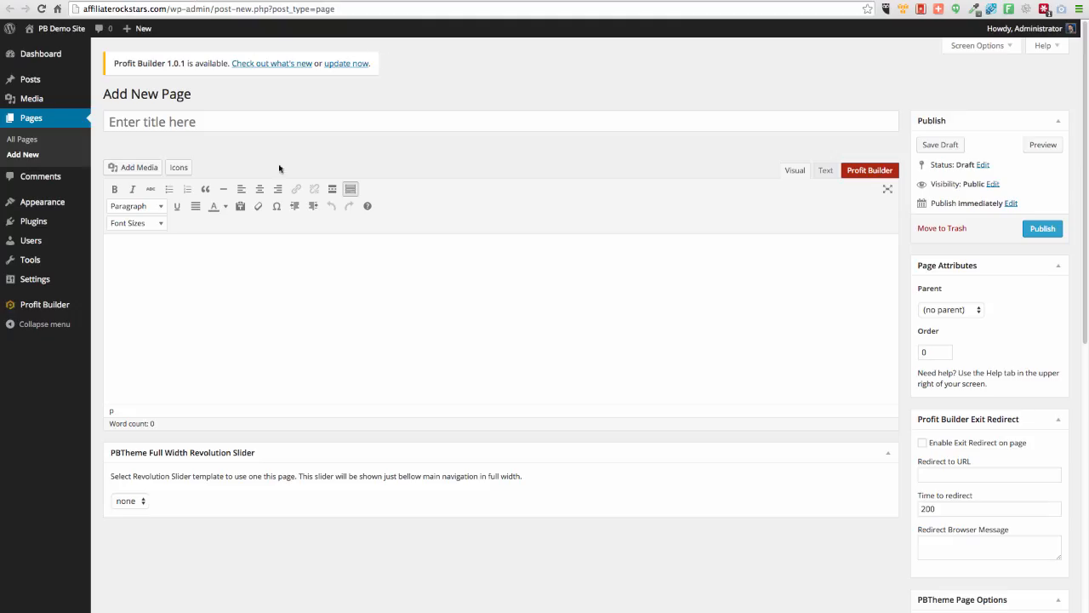
- Title the new page: Download Your FREE "Control the First Page" Report..
click(206, 123)
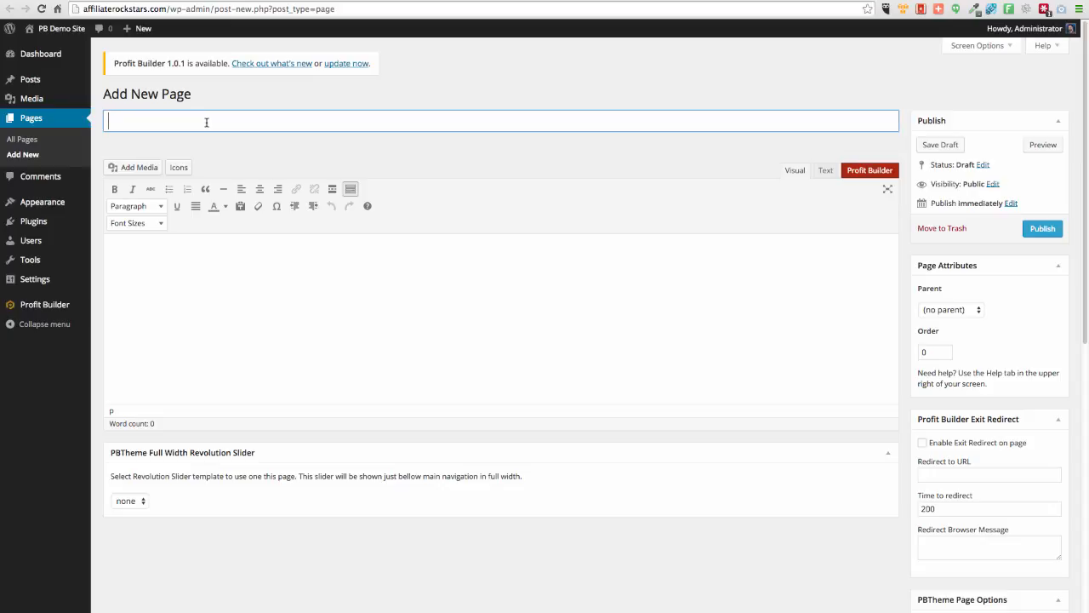
text(Download Your FREE SEO Report...)
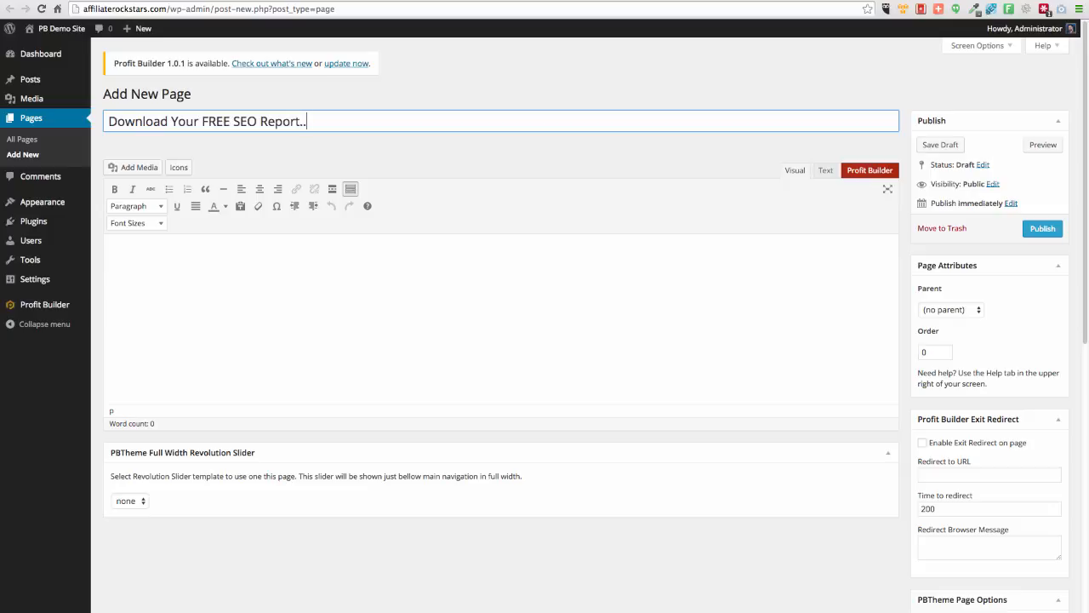
double_click(244, 123)
text(")
text(Hamm)
key(BackSpace)
key(BackSpace)
key(BackSpace)
key(BackSpace)
text(Control the F)
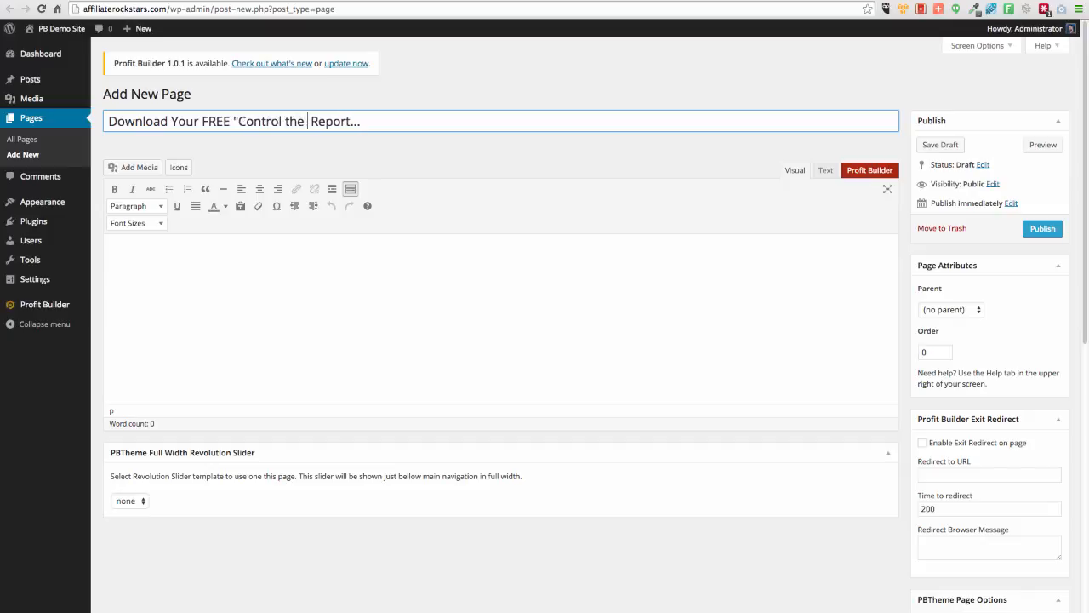
text(irst Page")
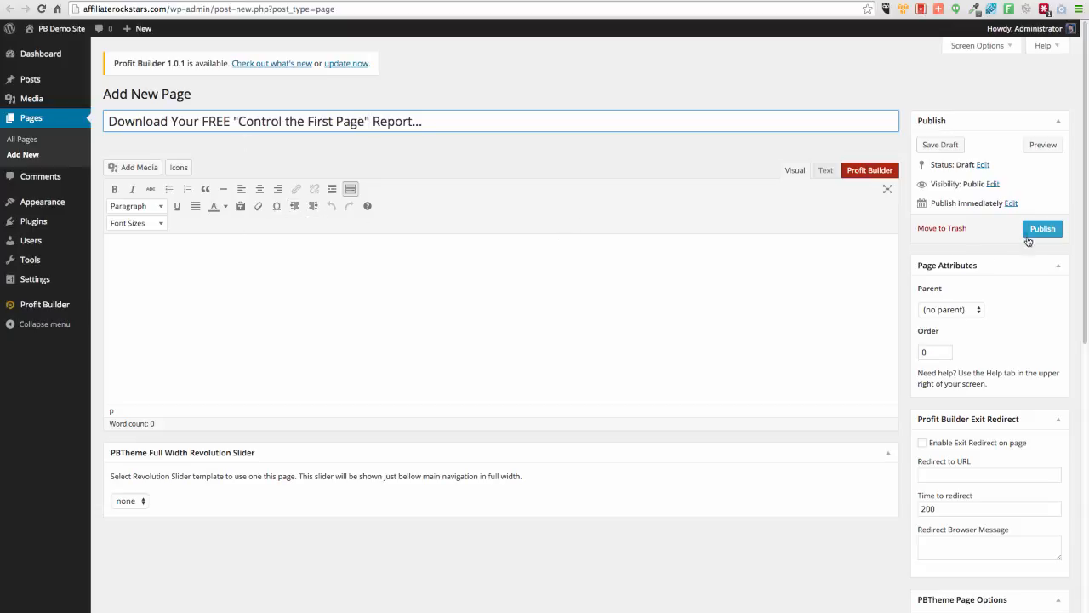
- In the PBTheme page options, hide the menu, top bar, footer and breadcrumbs, and remove the page padding
scroll(950, 439, down, 5)
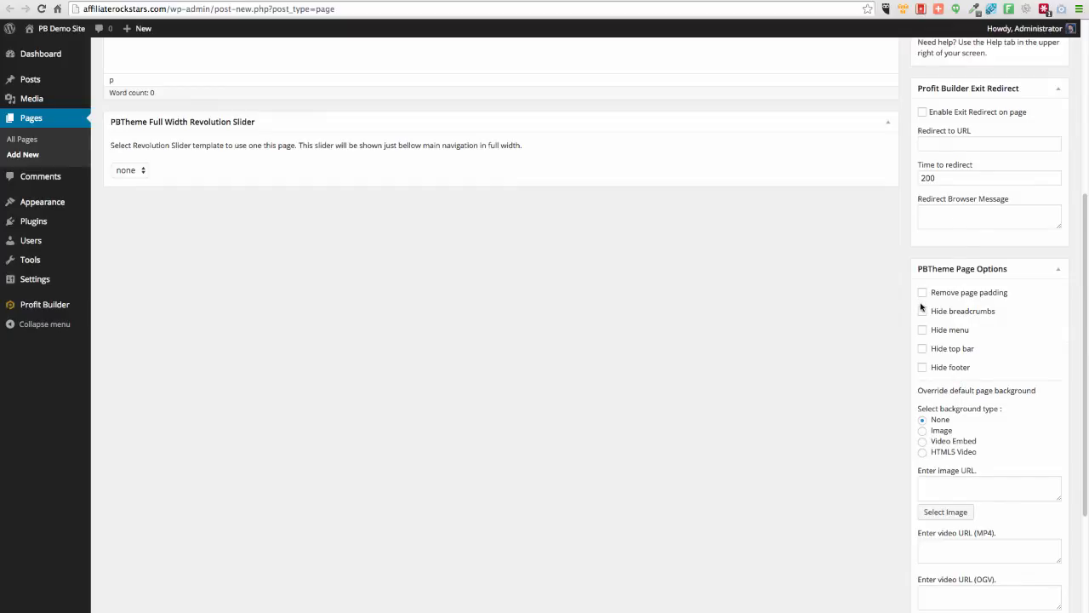
click(923, 329)
click(922, 348)
click(923, 367)
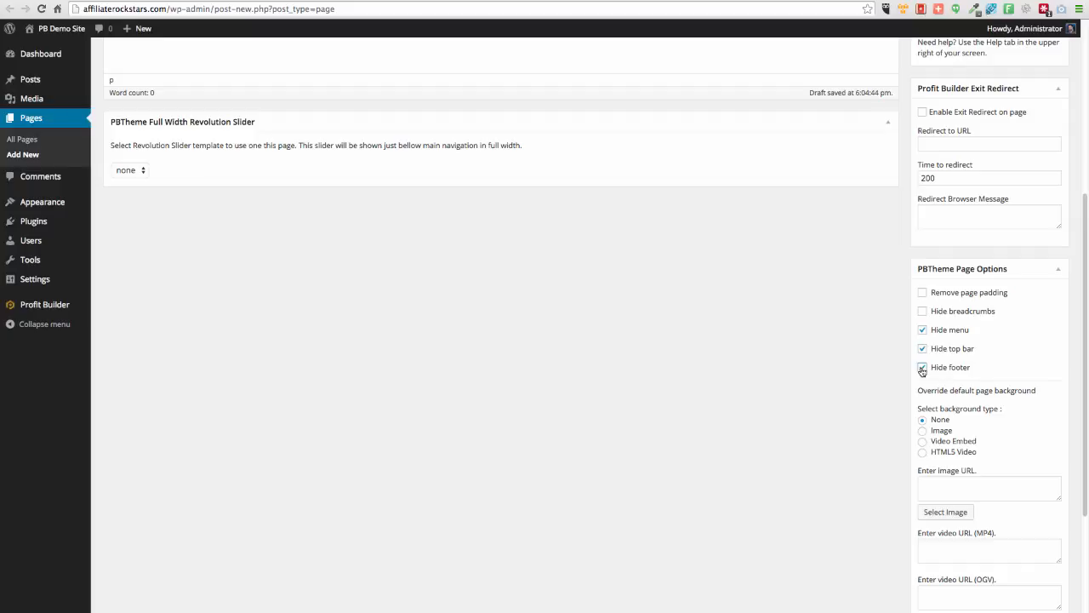
click(922, 311)
click(922, 292)
scroll(1036, 330, down, 1)
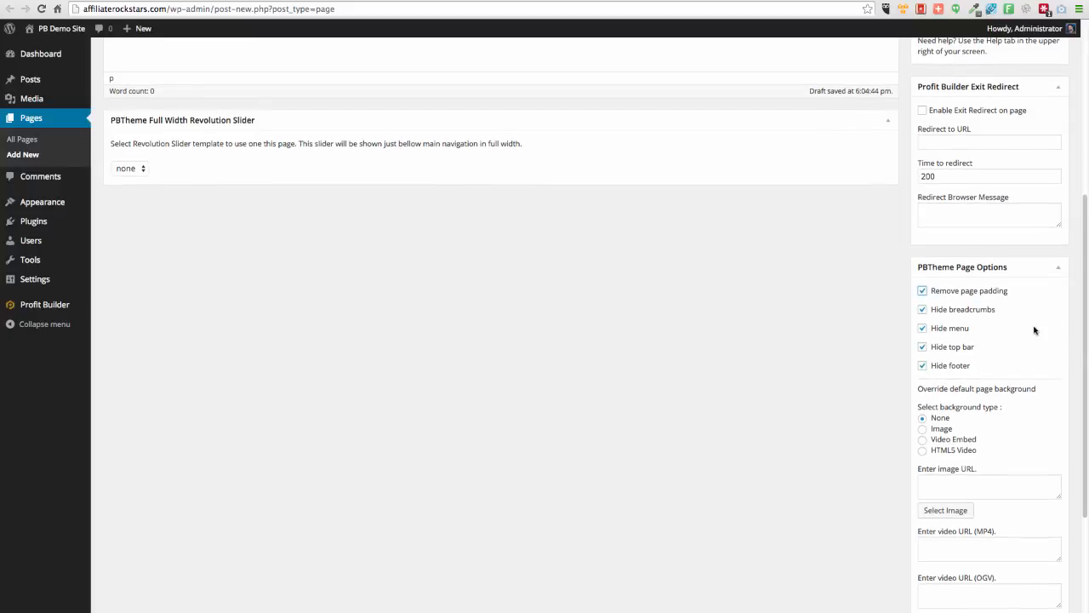
- Publish the new report download page
scroll(1034, 327, up, 3)
scroll(1025, 356, up, 5)
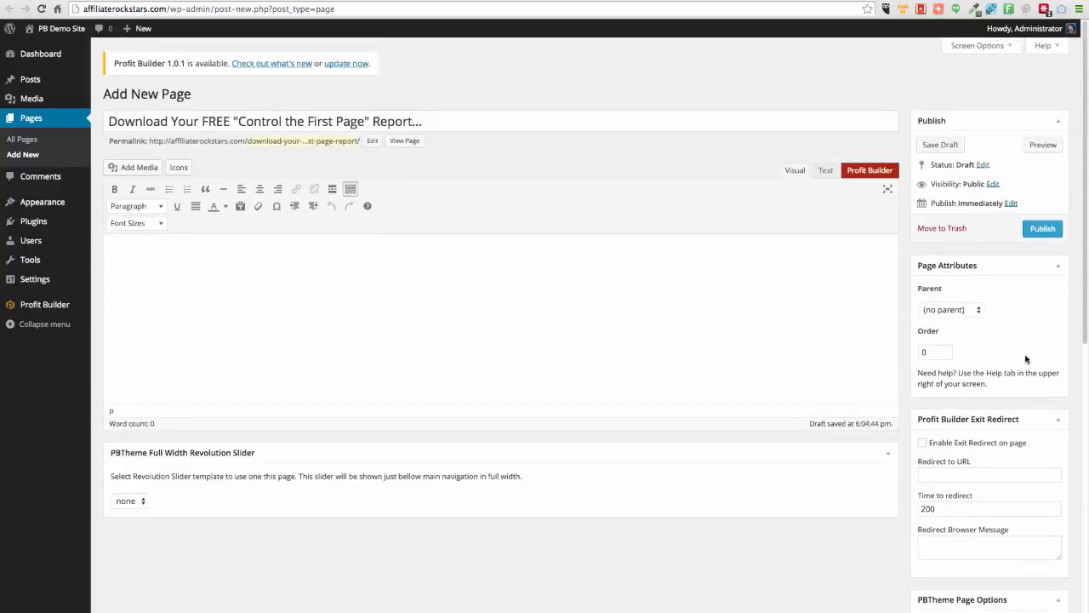
click(1052, 228)
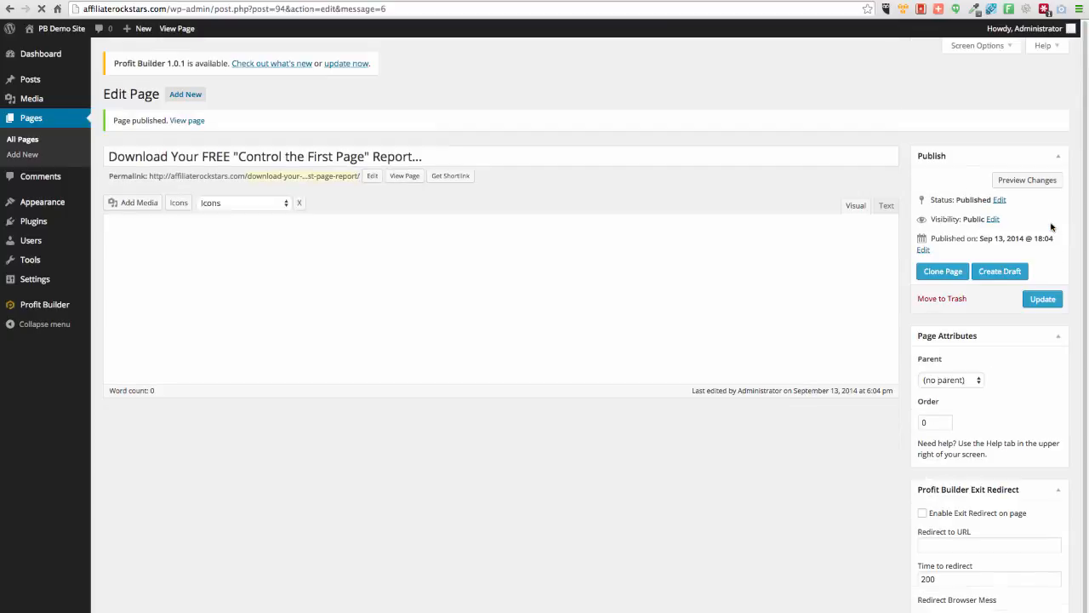
- View the published page in a new browser tab and start the Profit Builder editor on it
right_click(403, 177)
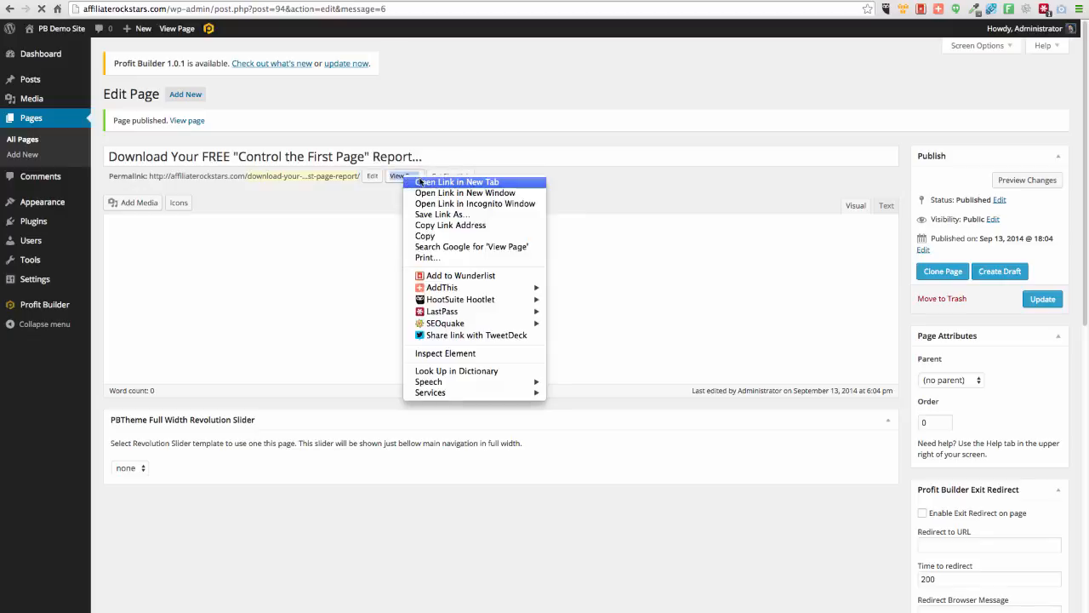
click(425, 182)
click(297, 1)
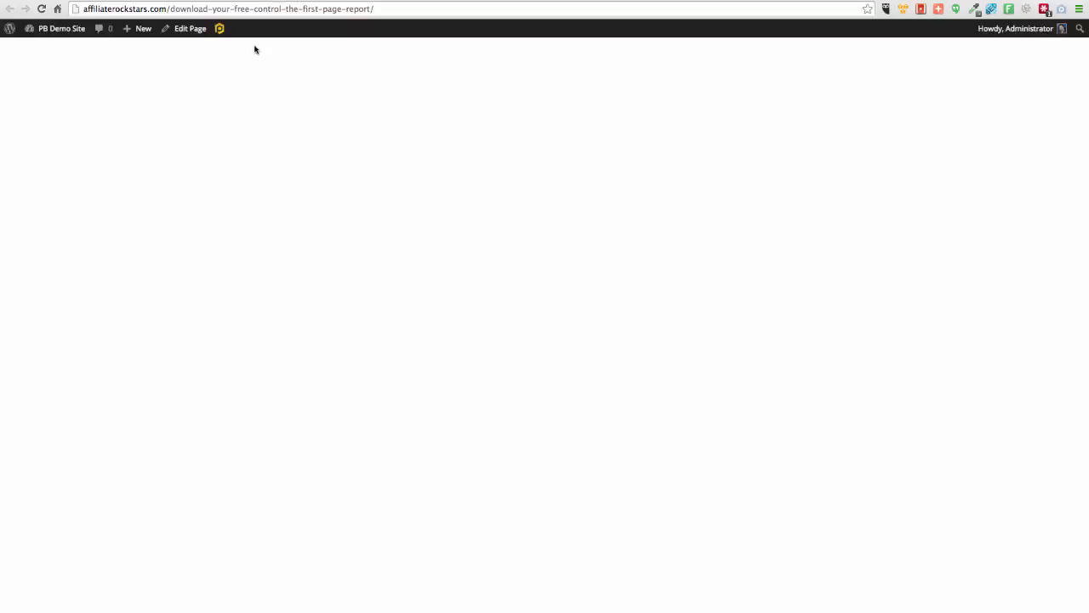
click(220, 29)
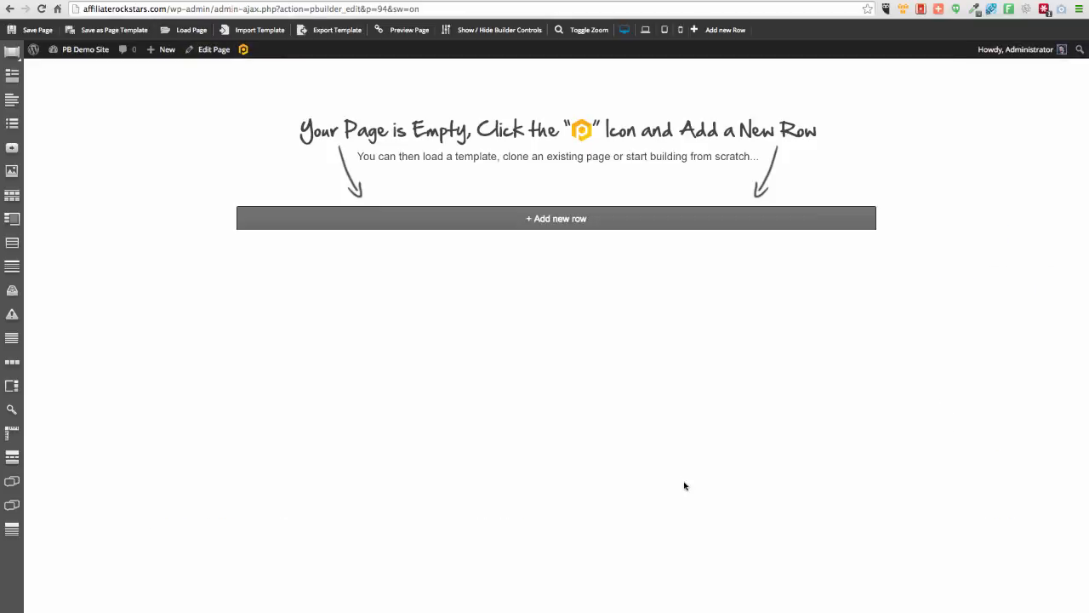
- Find the "Basic Centered Squeeze Page - Evolve" template by searching for "Ev" and load it into the empty page
click(181, 32)
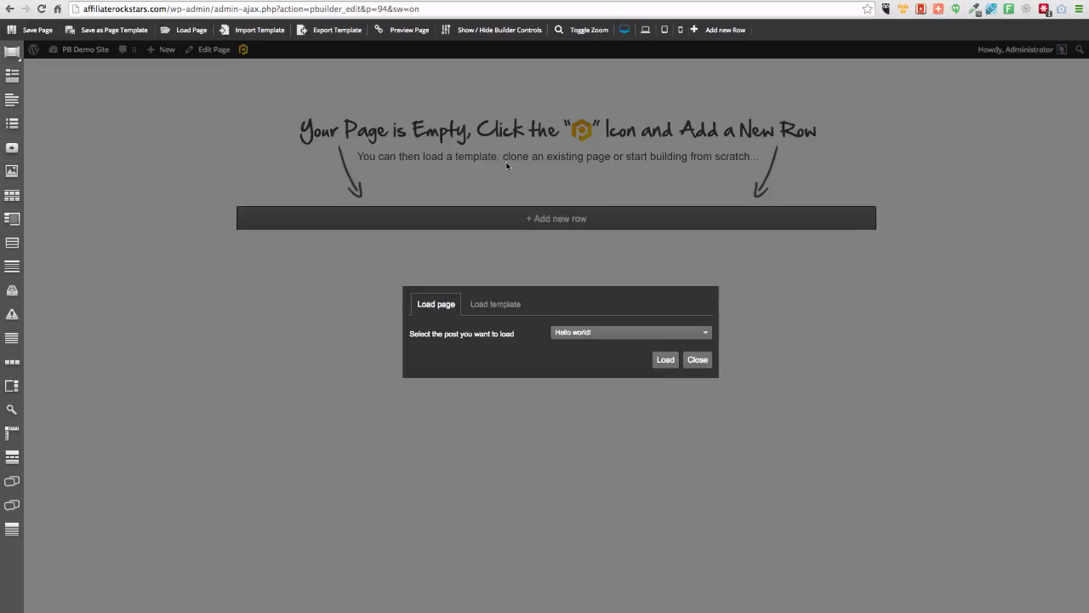
click(505, 304)
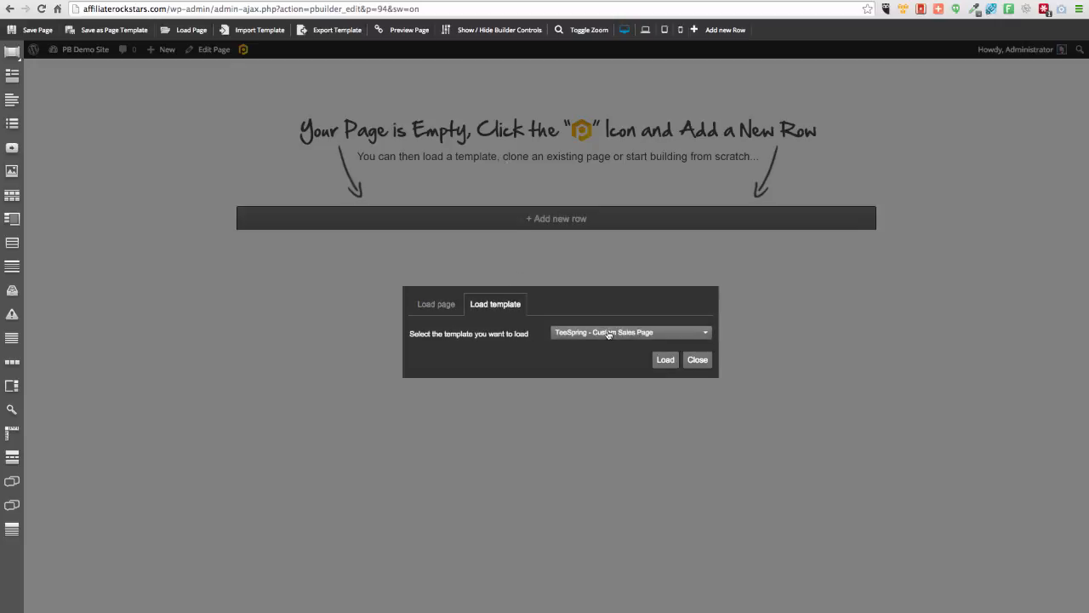
click(609, 333)
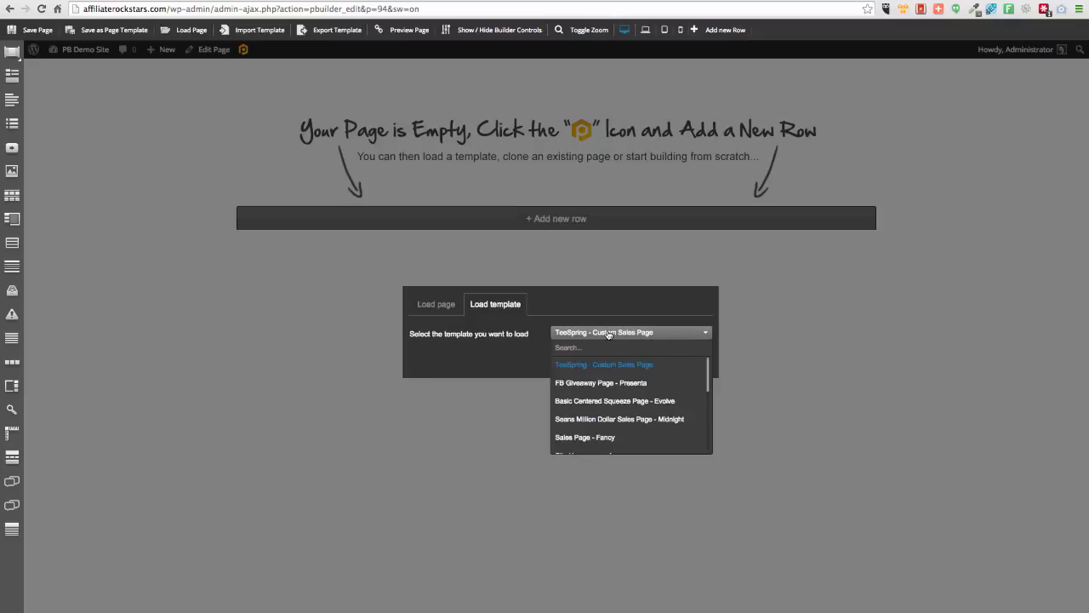
scroll(625, 408, down, 8)
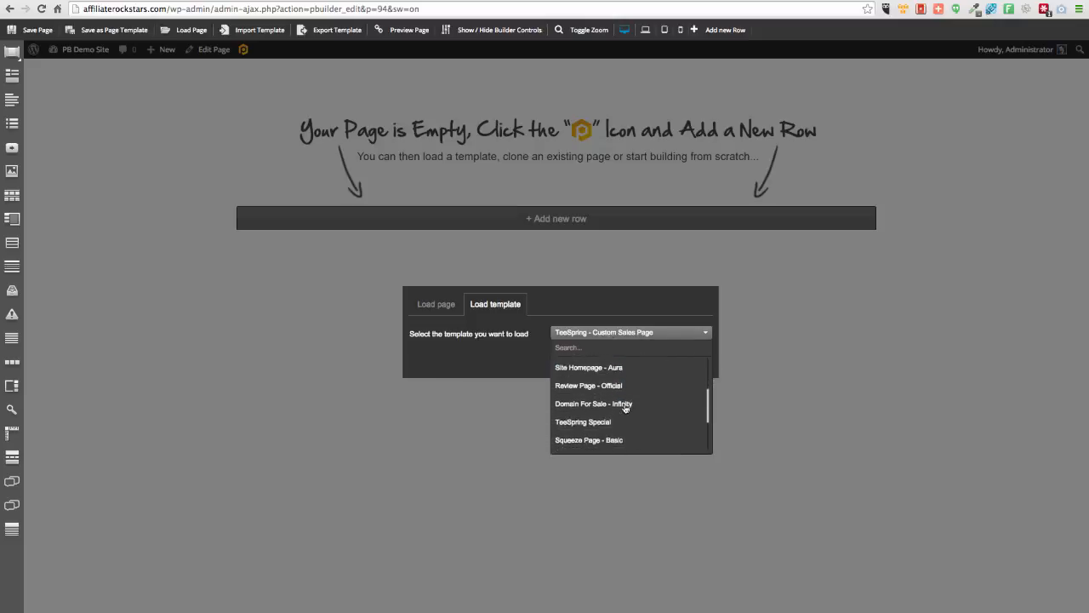
scroll(626, 409, up, 1)
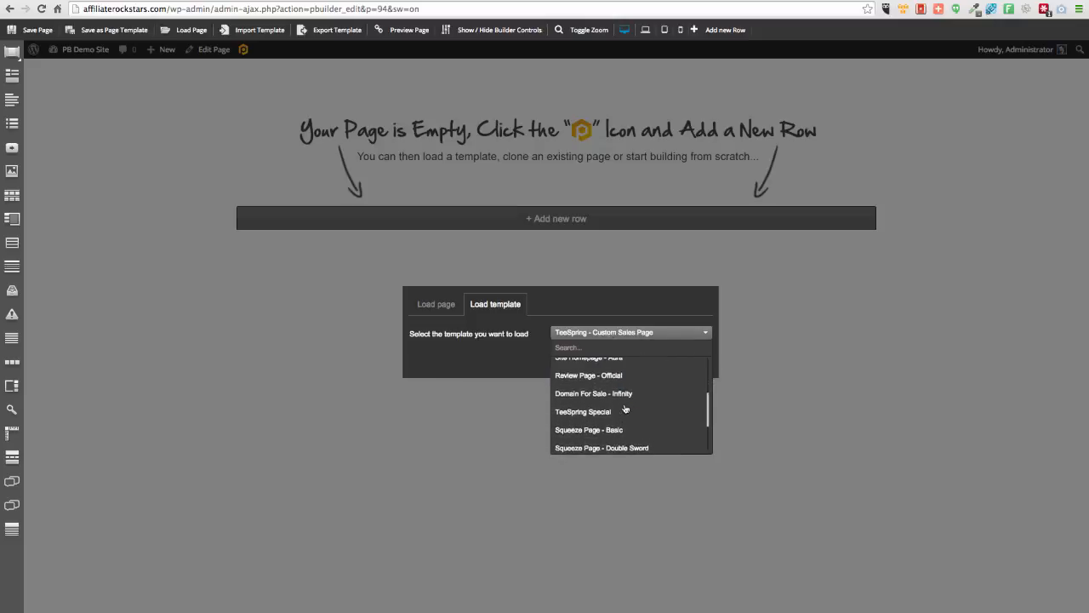
scroll(625, 408, down, 3)
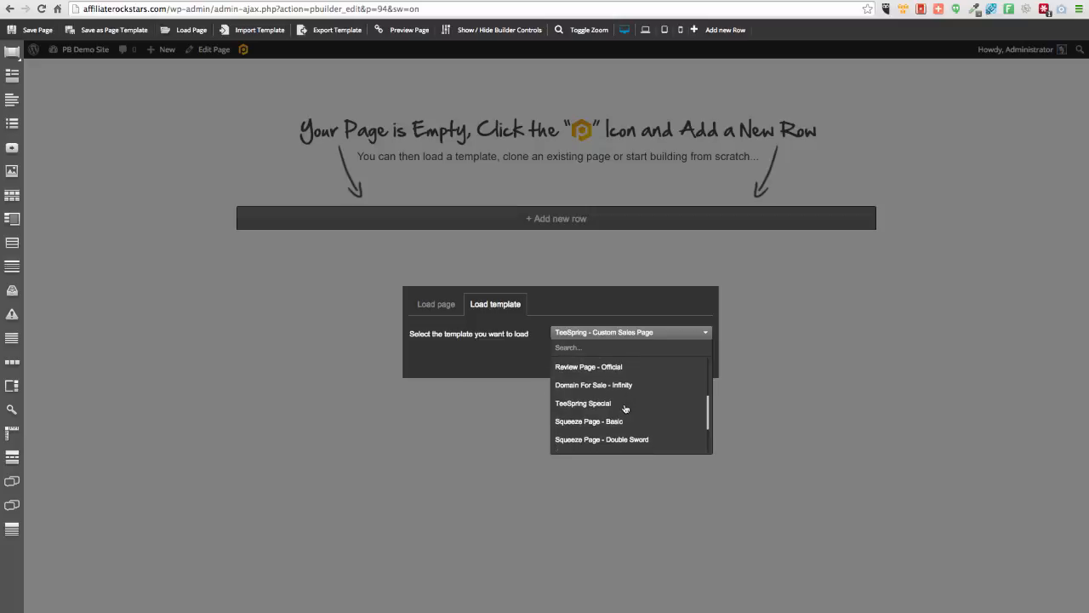
scroll(626, 408, down, 2)
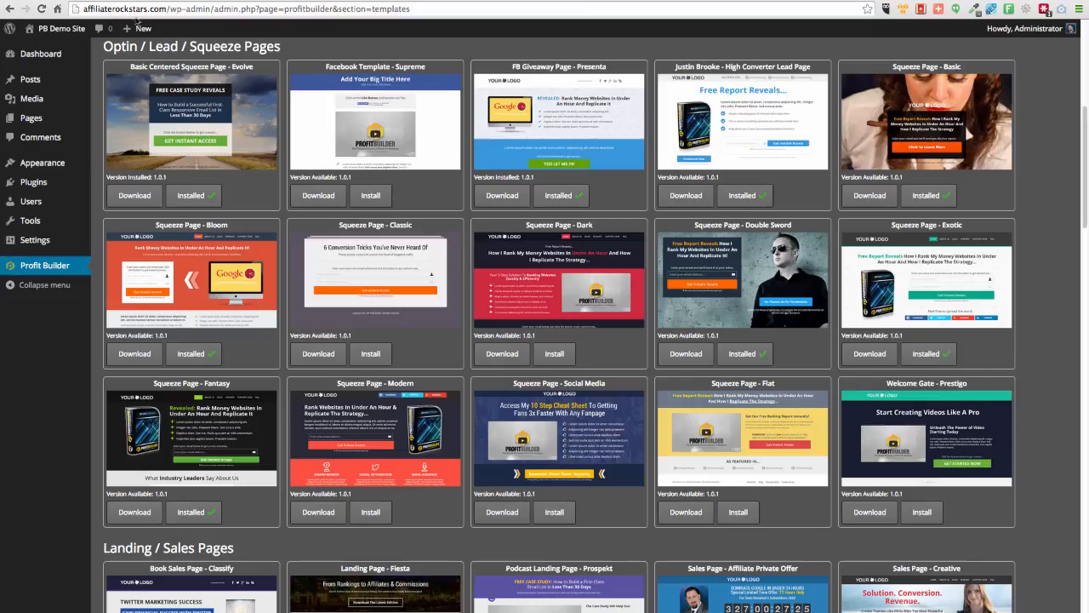
scroll(621, 291, up, 1)
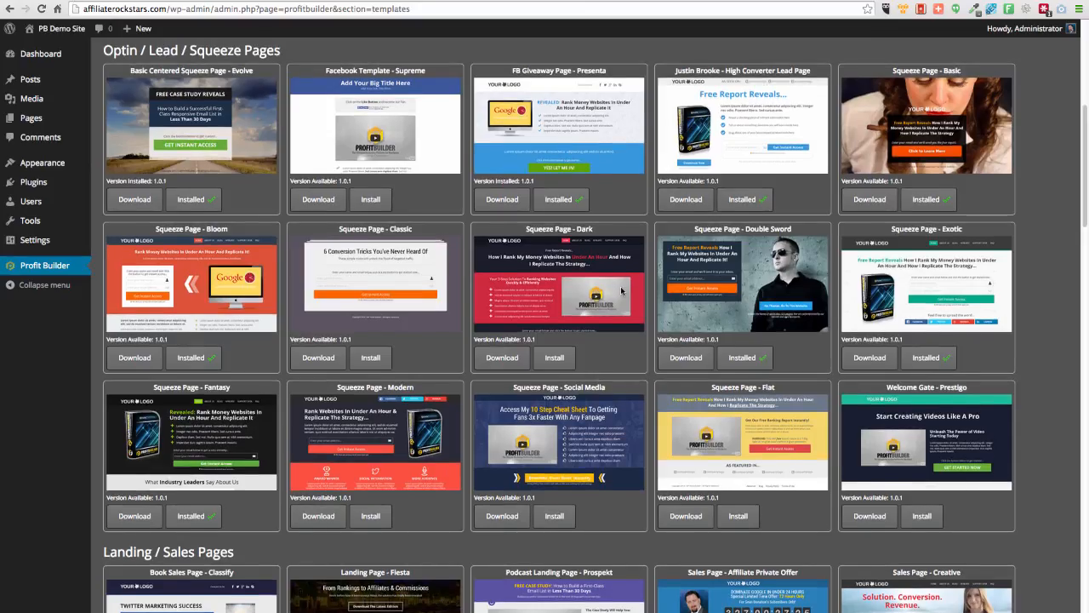
scroll(621, 290, up, 2)
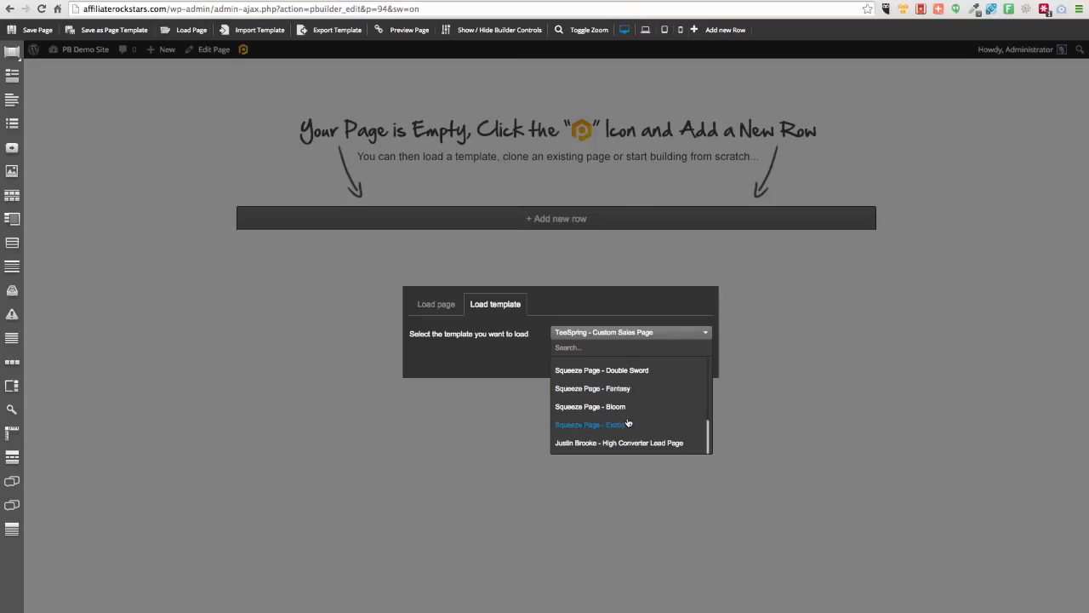
click(600, 347)
text(Ev)
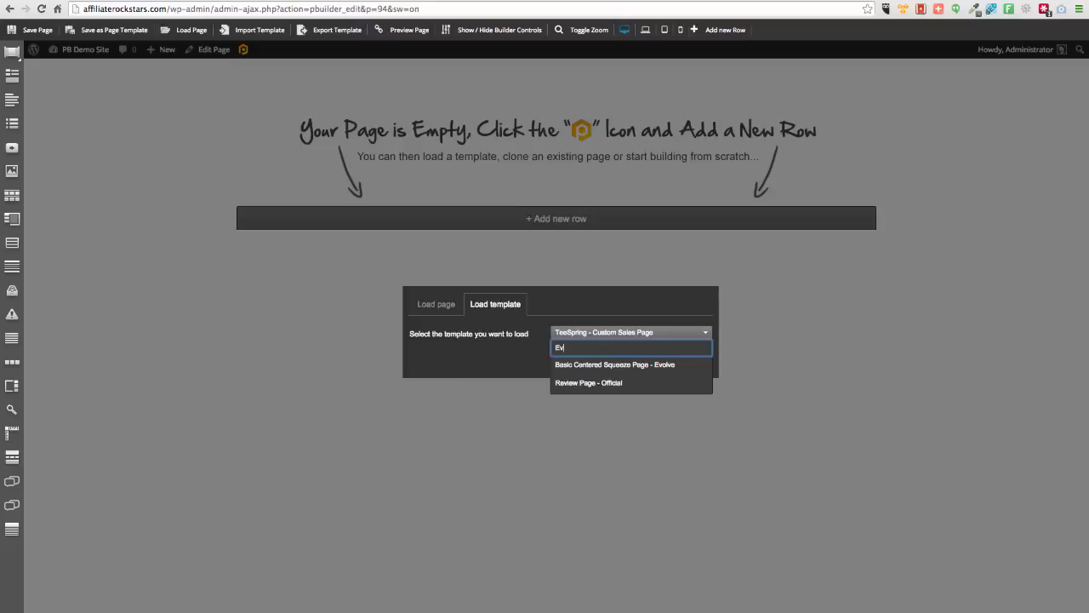
click(610, 366)
click(667, 361)
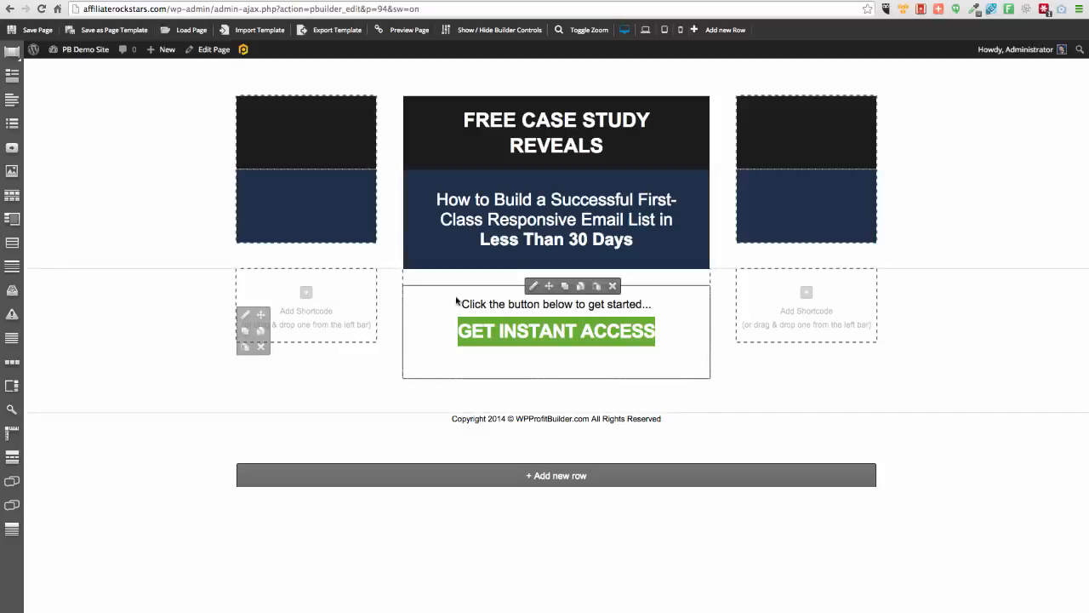
- Open the settings of the opt-in form containing the GET INSTANT ACCESS button and save the page
click(534, 286)
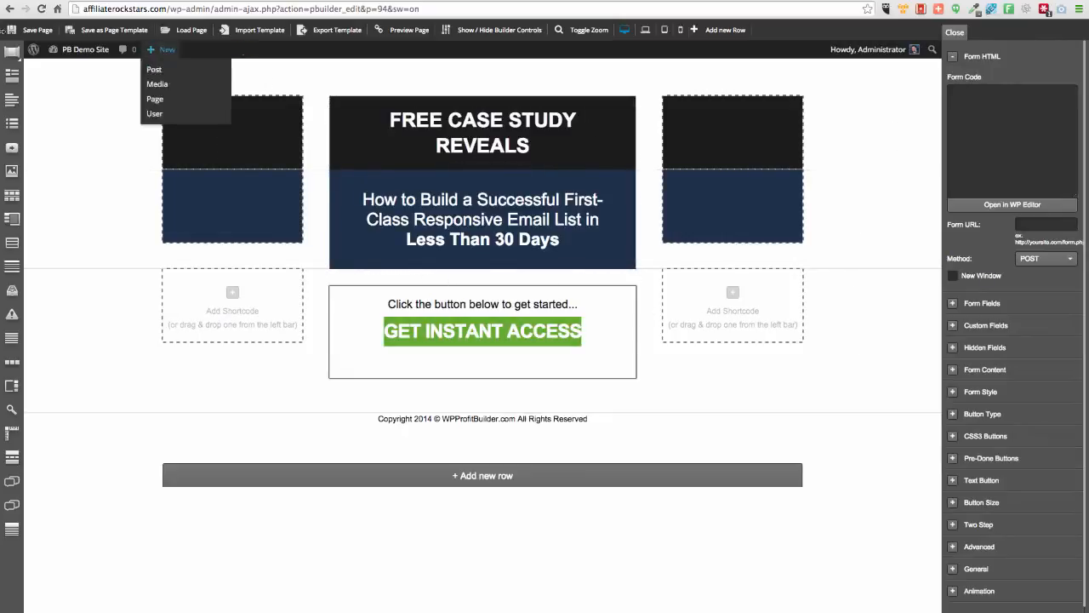
click(40, 31)
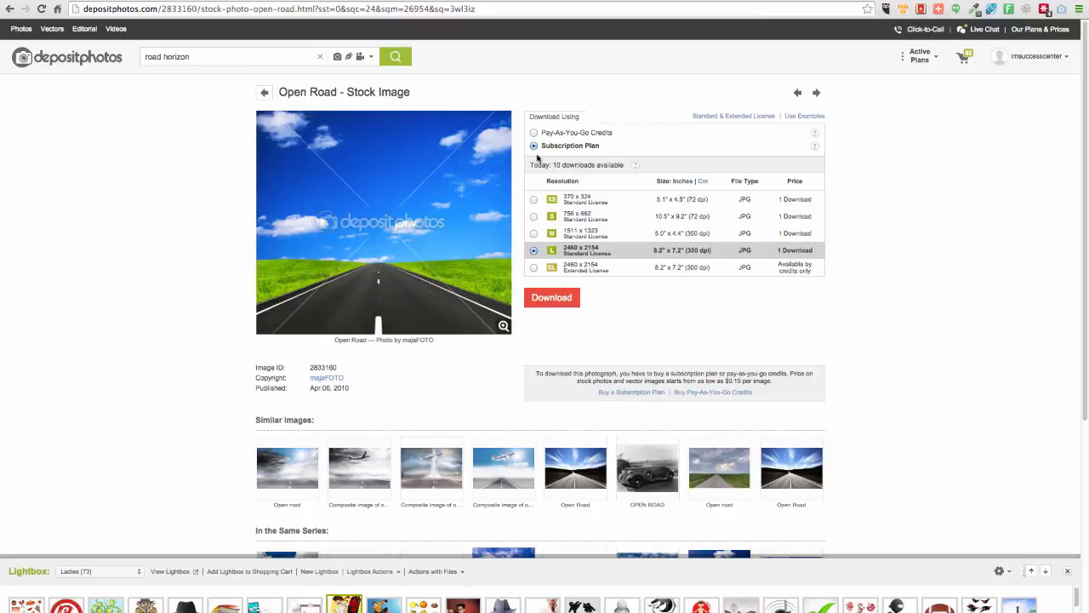
- Download the Open Road stock image at 2460 x 2154 with the standard license through the subscription plan
click(562, 303)
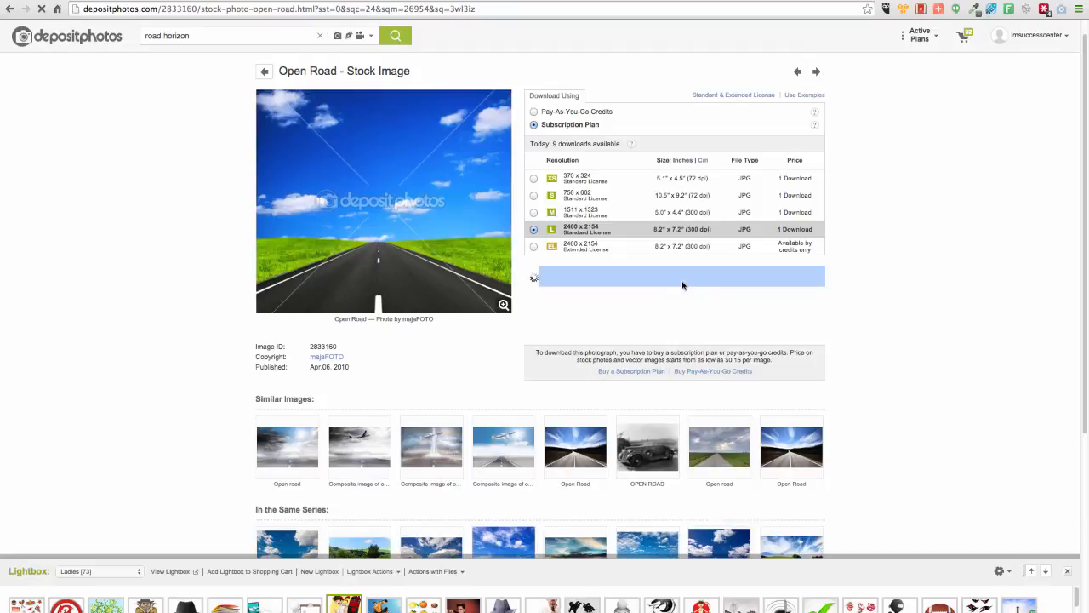
scroll(706, 306, down, 3)
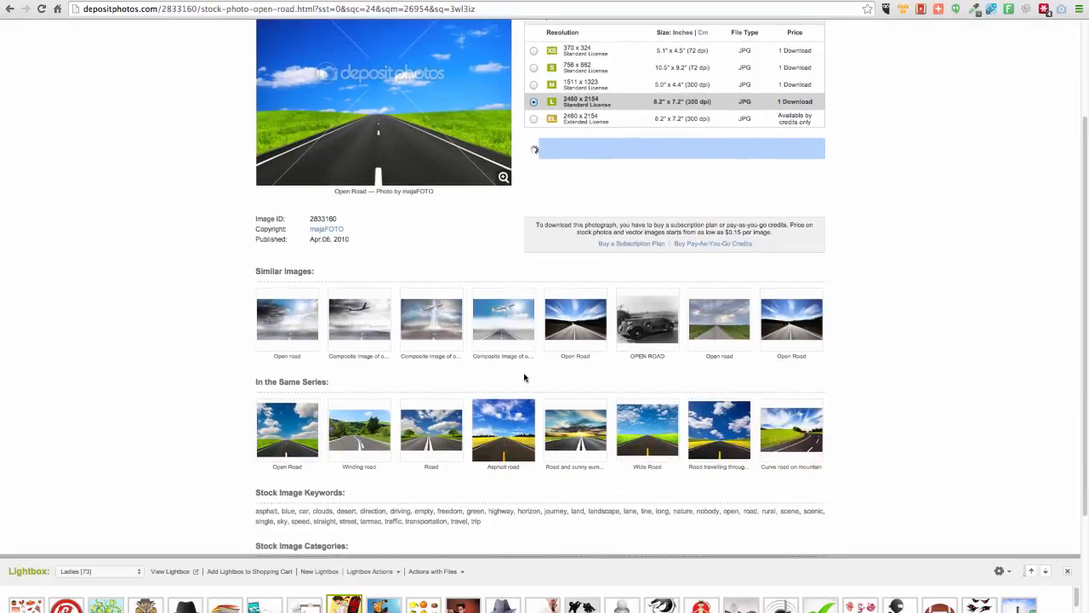
mouse_move(510, 434)
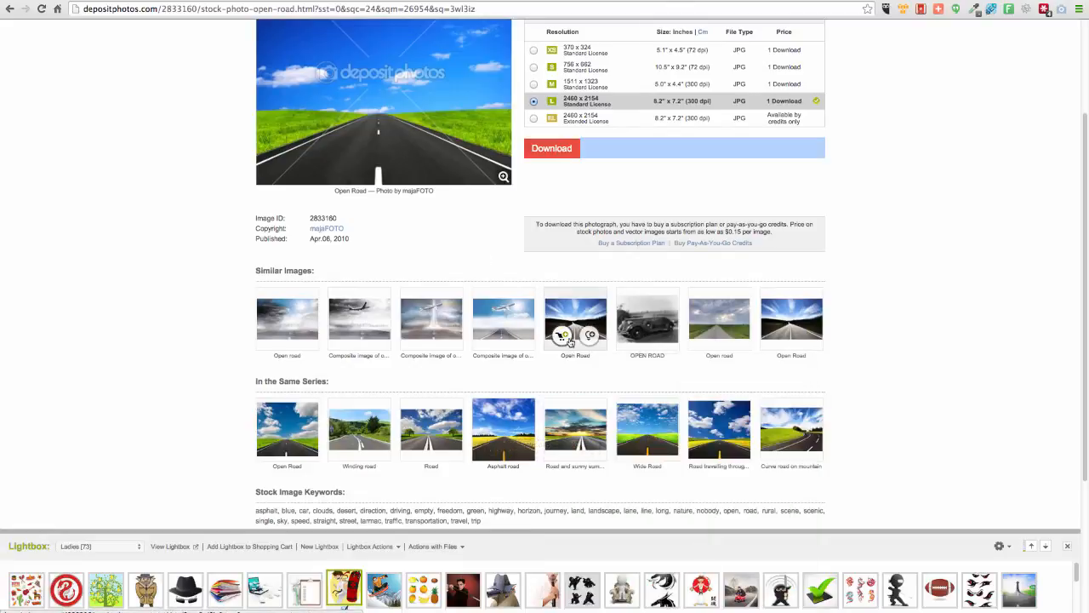
mouse_move(570, 341)
mouse_move(454, 316)
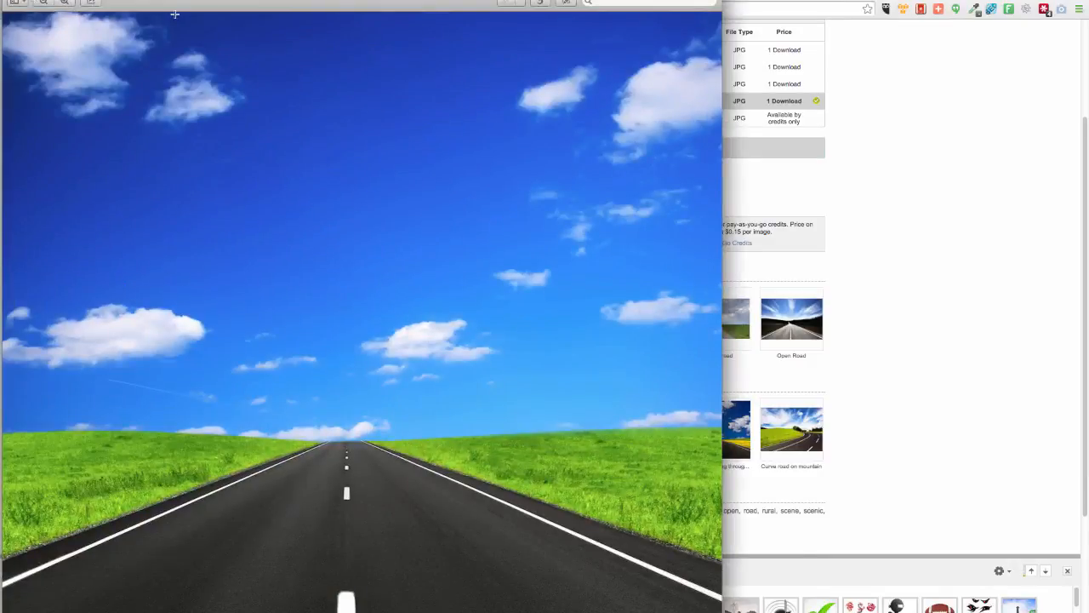
- Select the entire downloaded road photo, close its window, and switch to the blank black document in Photoshop
key(super+a)
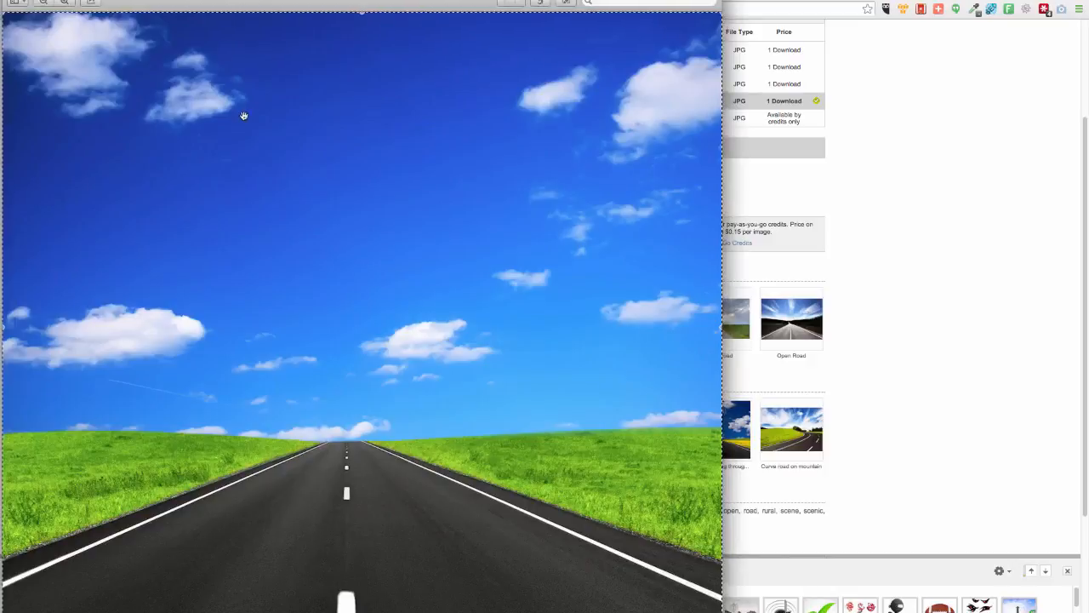
key(super+w)
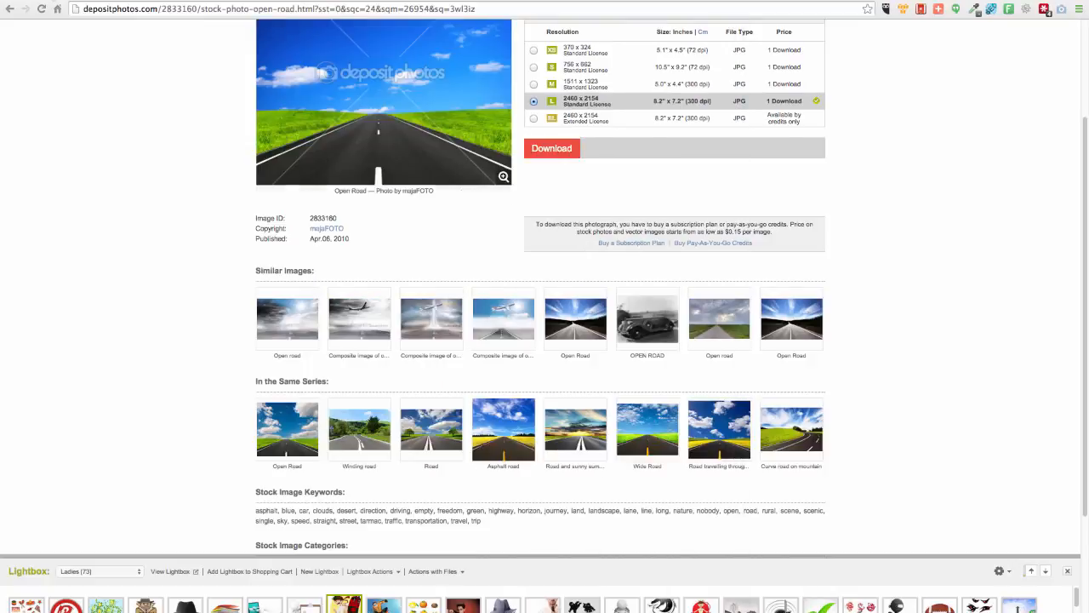
key(ctrl+Up)
click(481, 263)
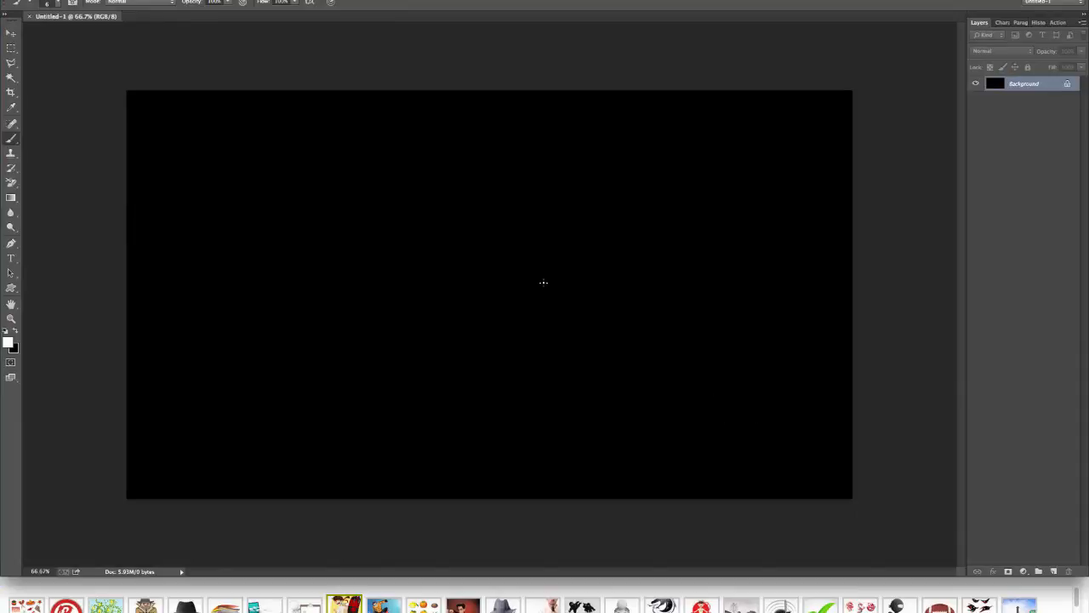
- Paste the copied road photo into the blank document, scale it down and position it so the road scene fills the canvas
click(143, 0)
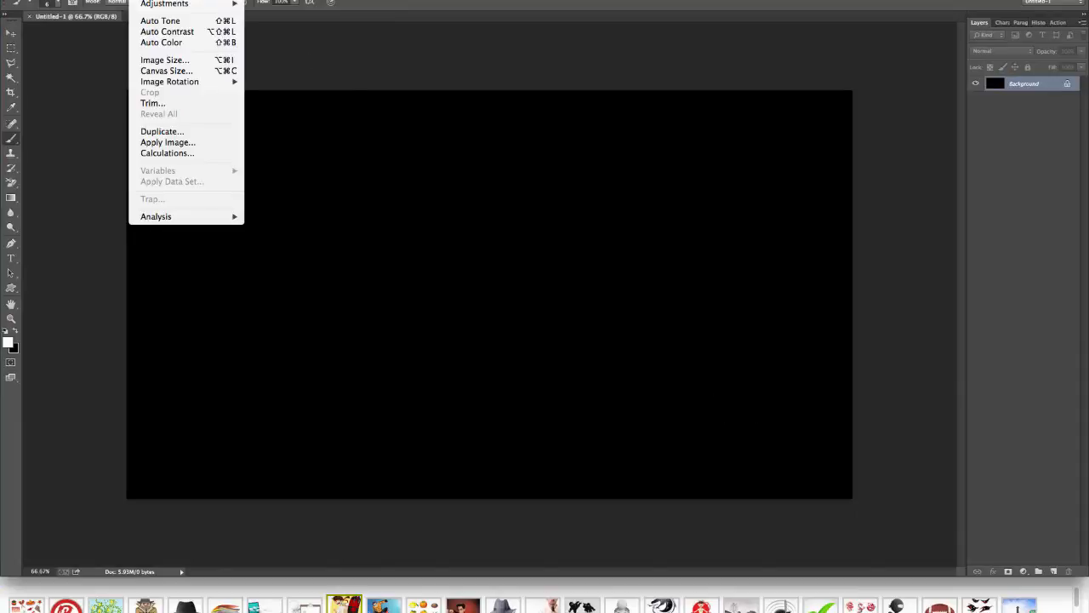
mouse_move(116, 0)
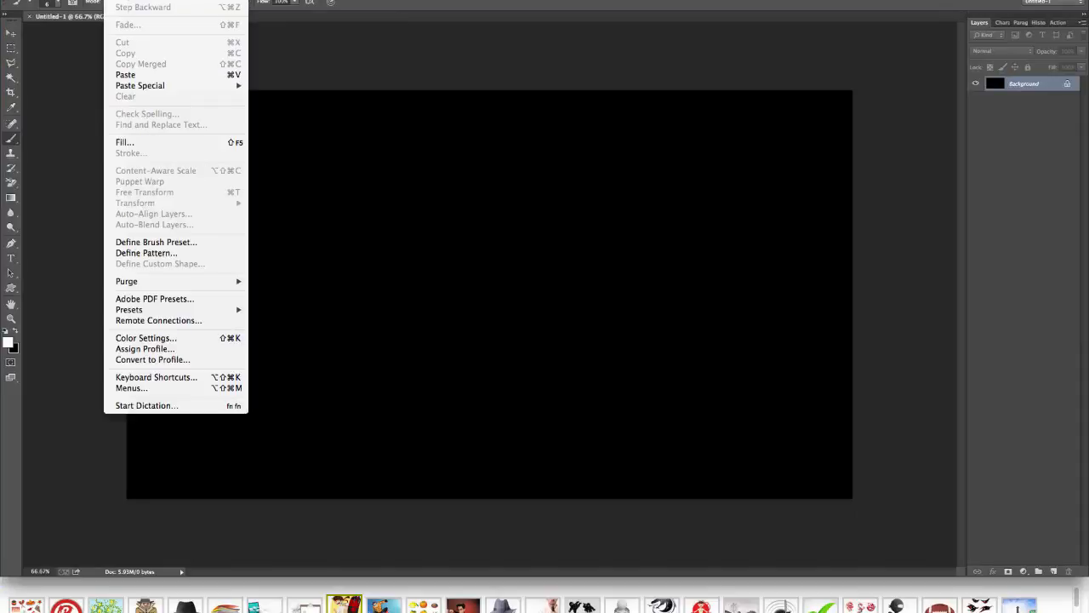
click(126, 75)
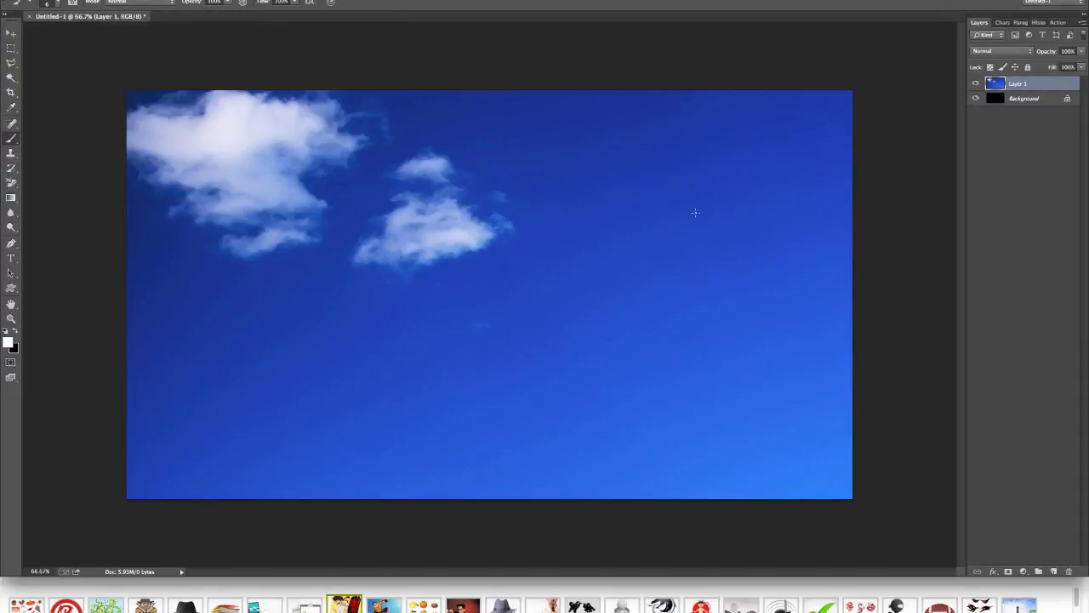
key(ctrl+t)
key(ctrl+0)
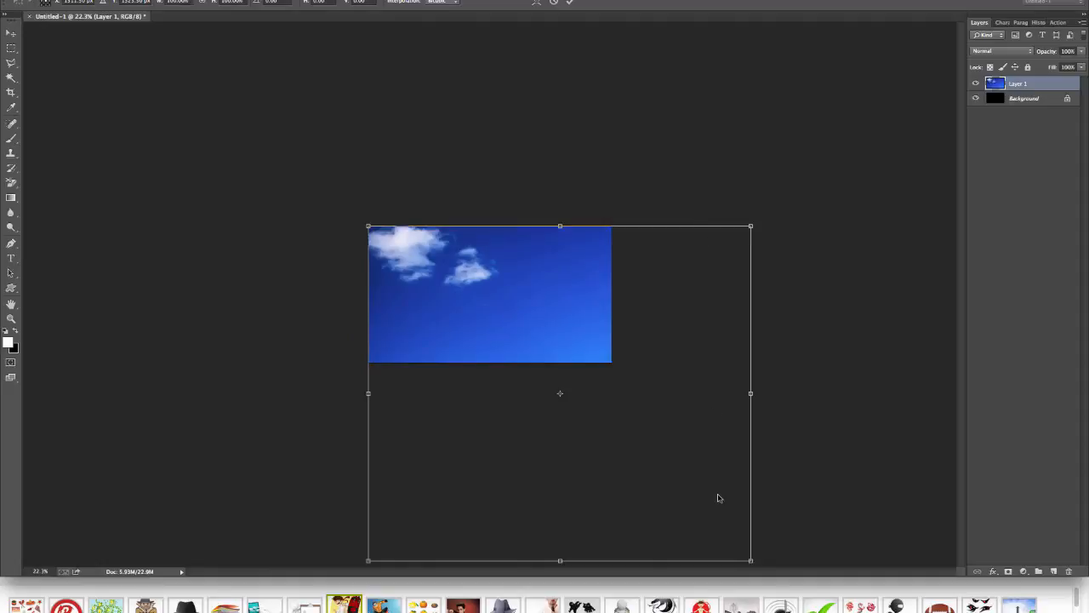
drag(751, 560, 626, 451)
drag(557, 372, 510, 301)
key(Return)
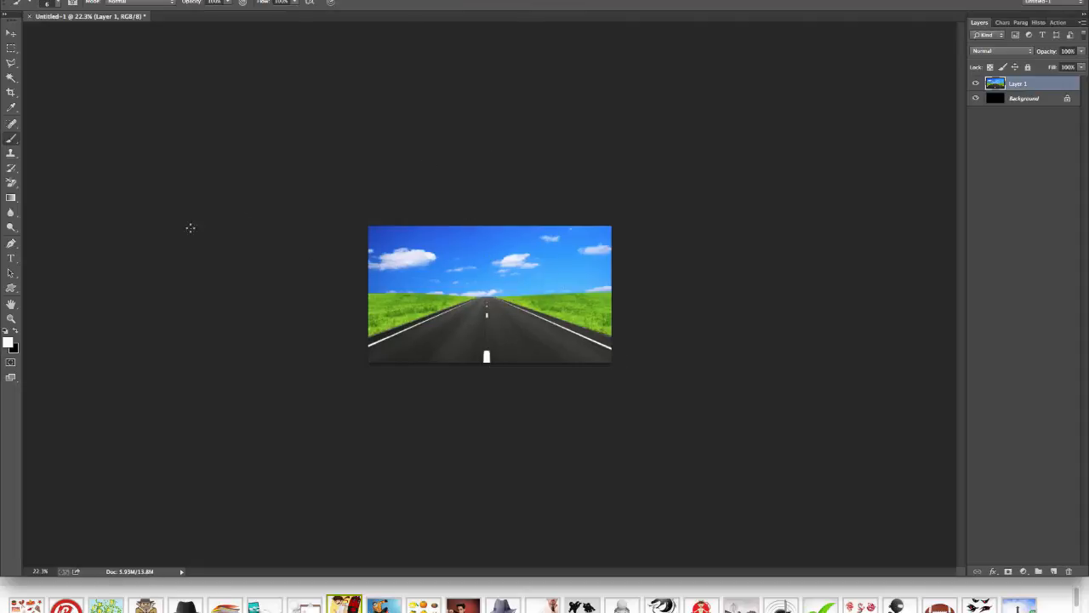
- Export the composition for web as a JPEG High image at quality 60, named roadbg.jpg, on the Desktop
click(11, 318)
drag(446, 281, 428, 271)
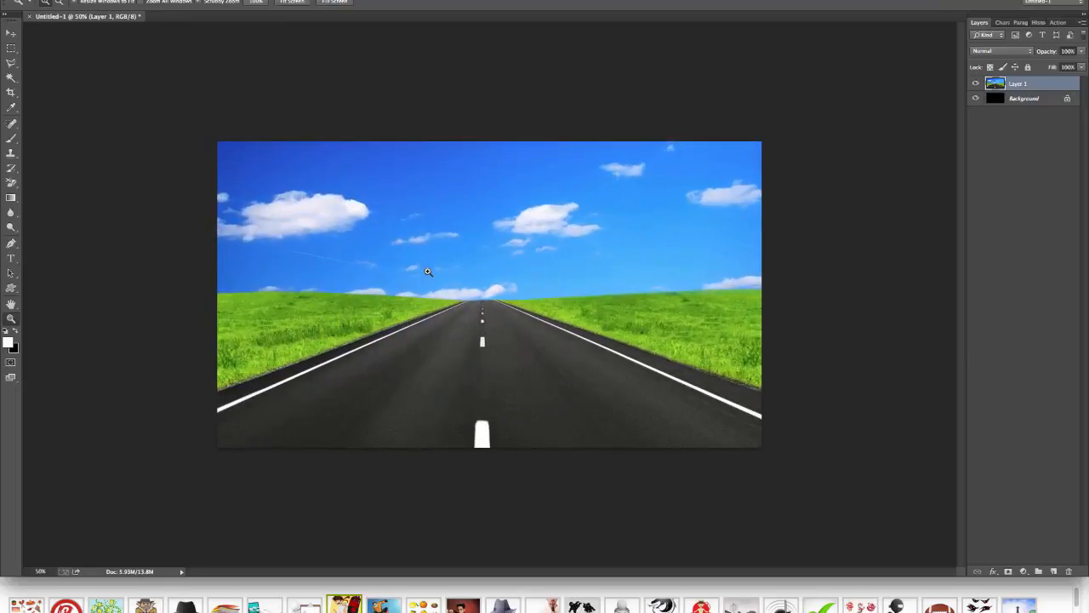
click(96, 0)
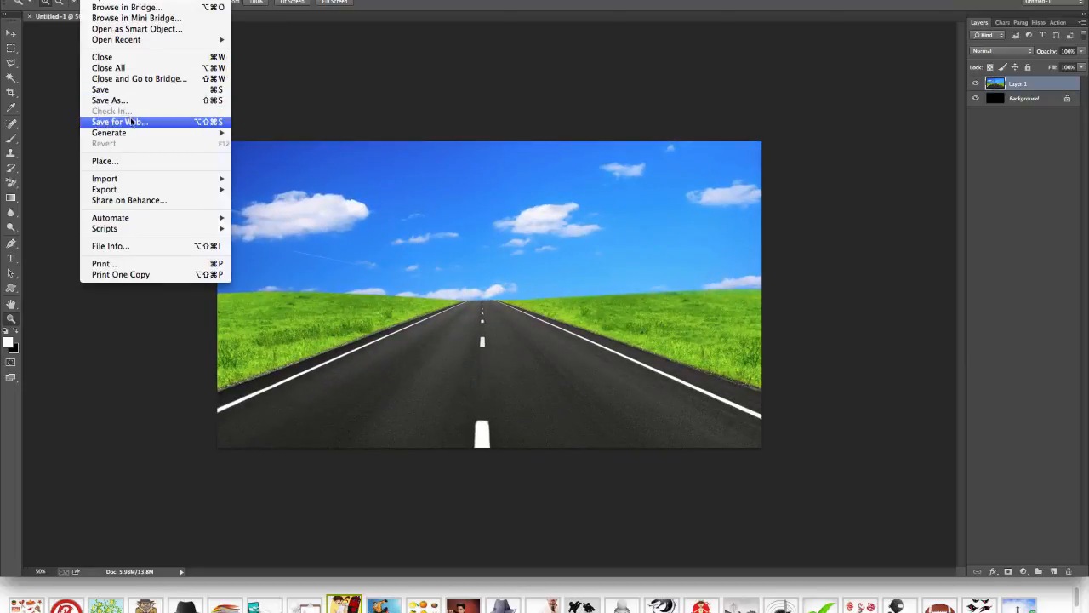
click(127, 122)
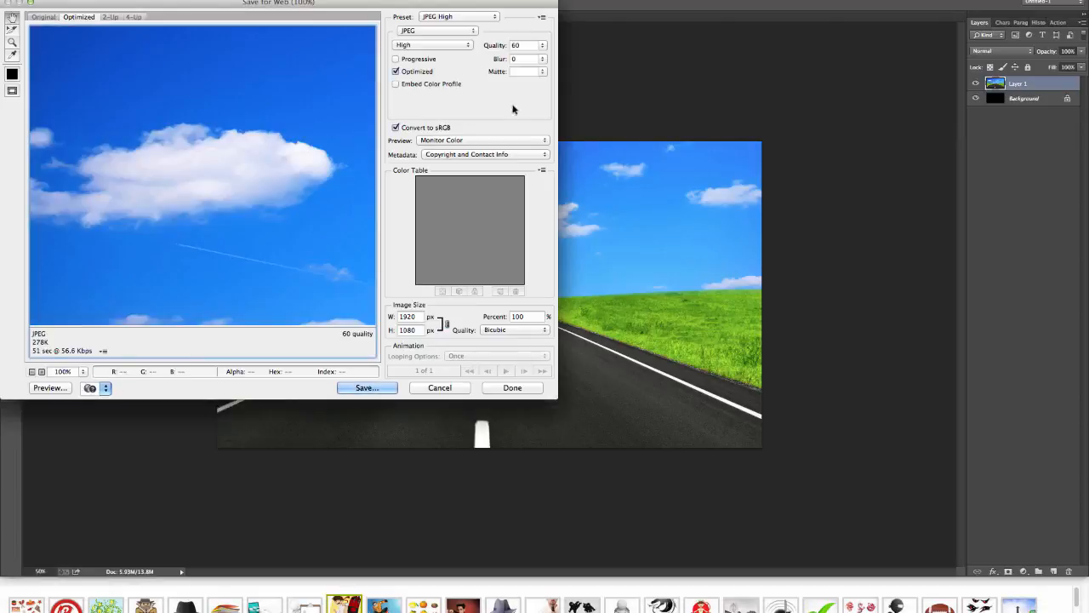
click(365, 389)
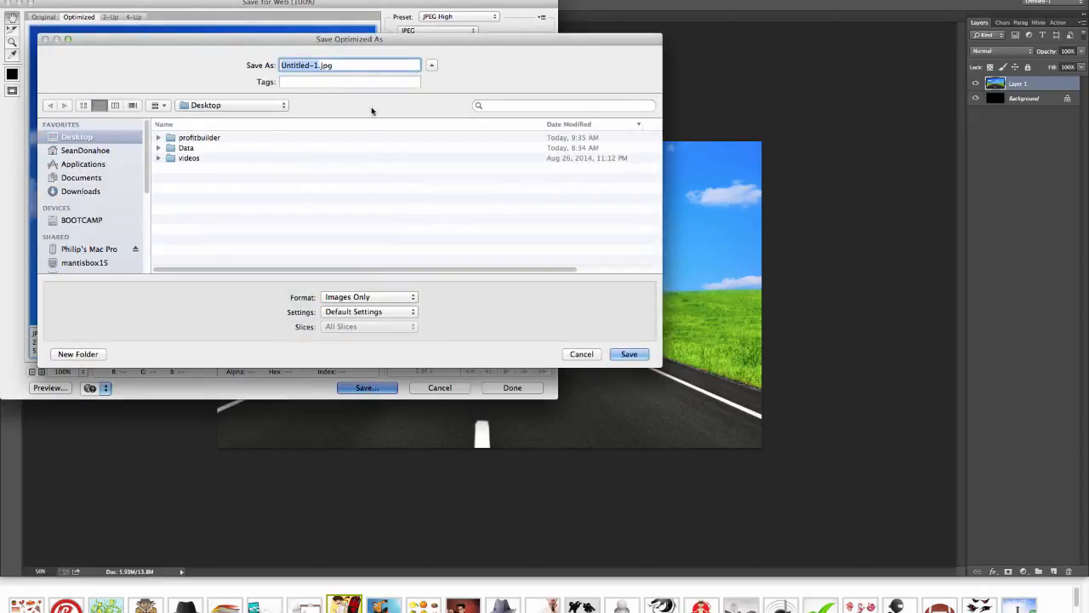
text(roadb)
key(Return)
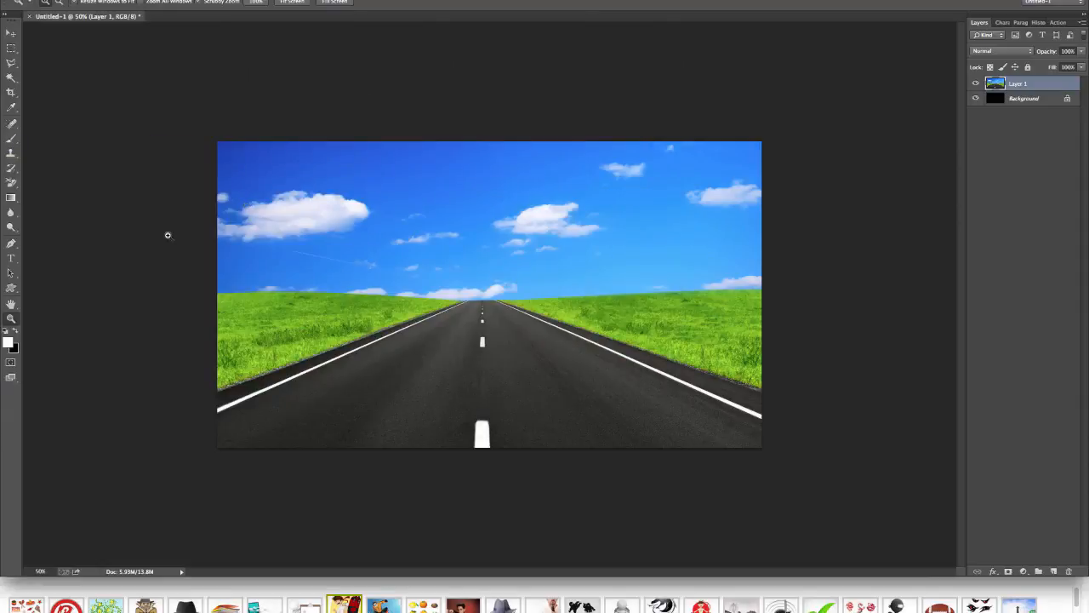
- Shift the road layer slightly right to centre the road, and export it for web again, replacing roadbg.jpg
click(11, 33)
mouse_move(423, 293)
mouse_down()
mouse_move(446, 294)
mouse_move(435, 293)
mouse_up()
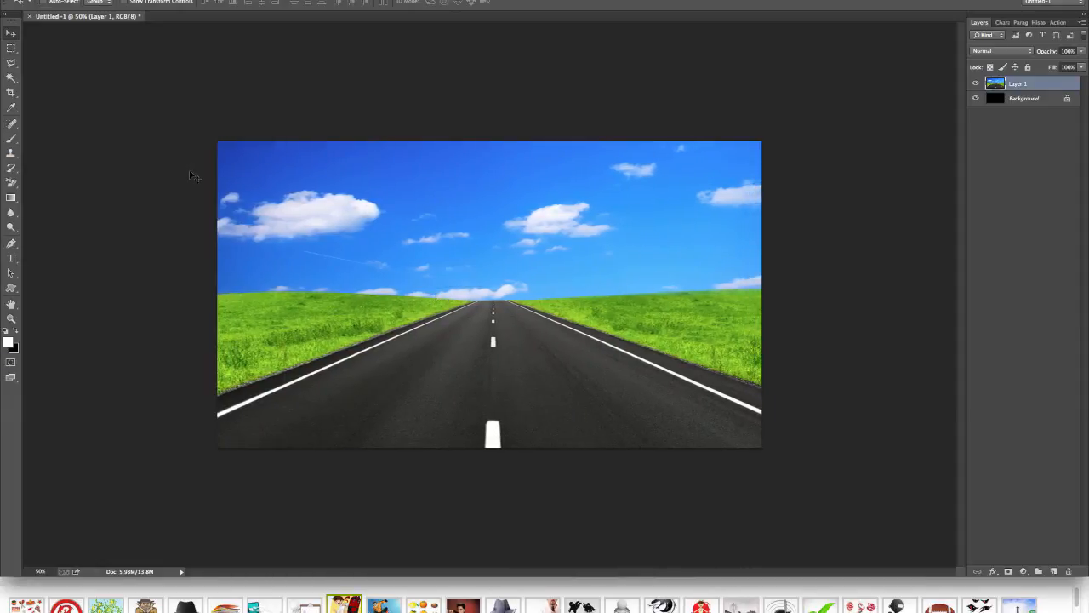
click(89, 0)
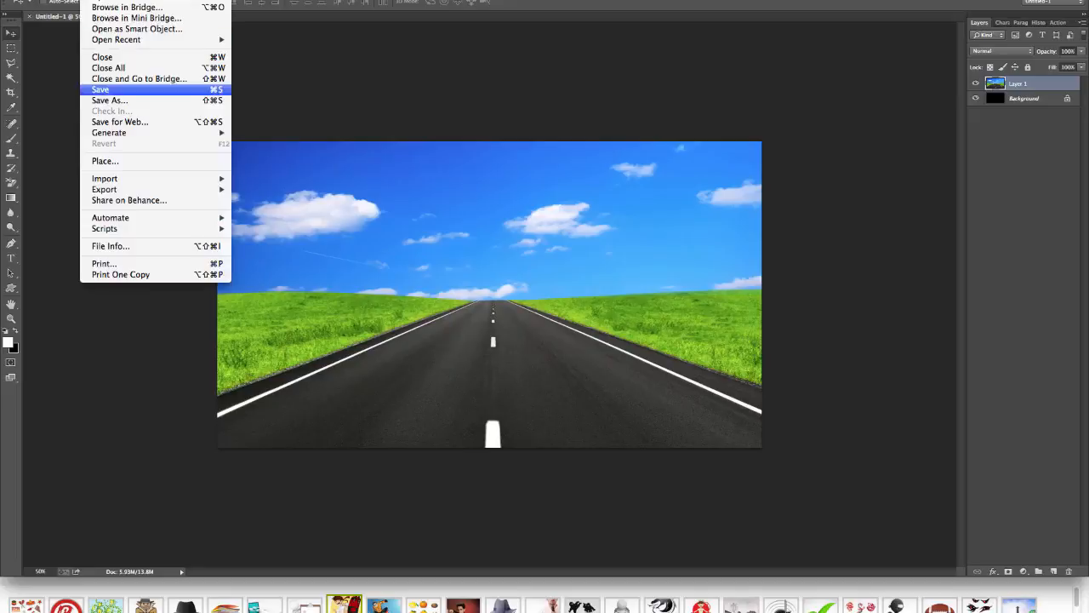
click(119, 115)
click(377, 388)
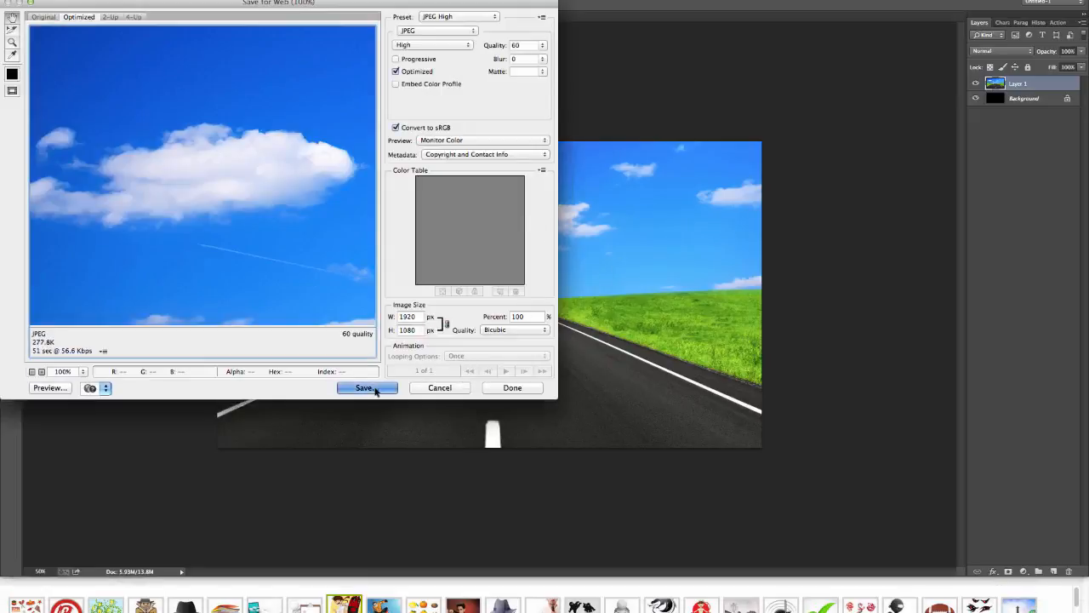
click(217, 139)
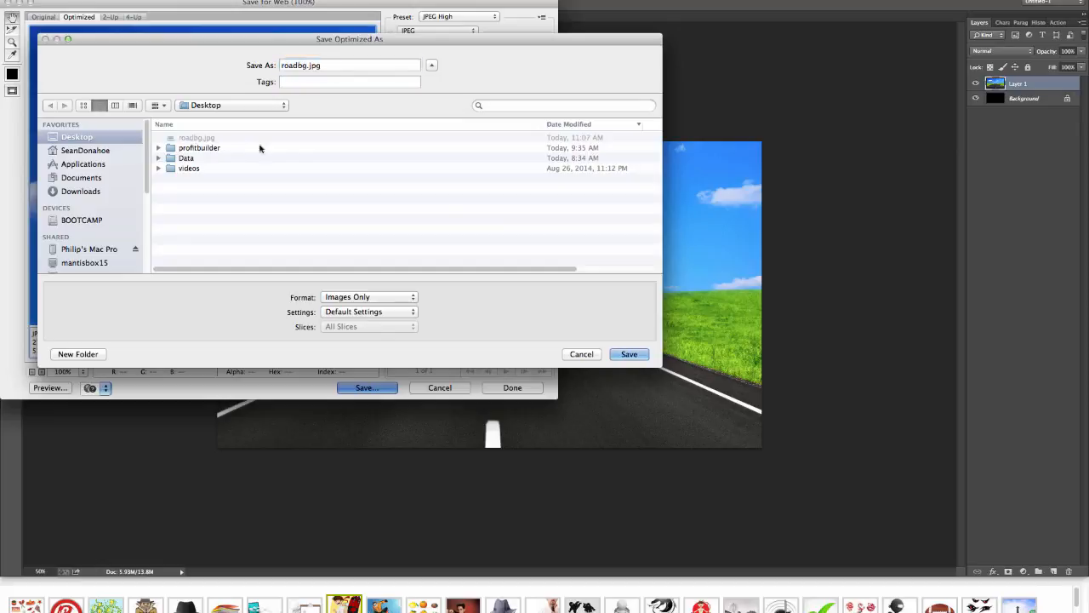
click(637, 355)
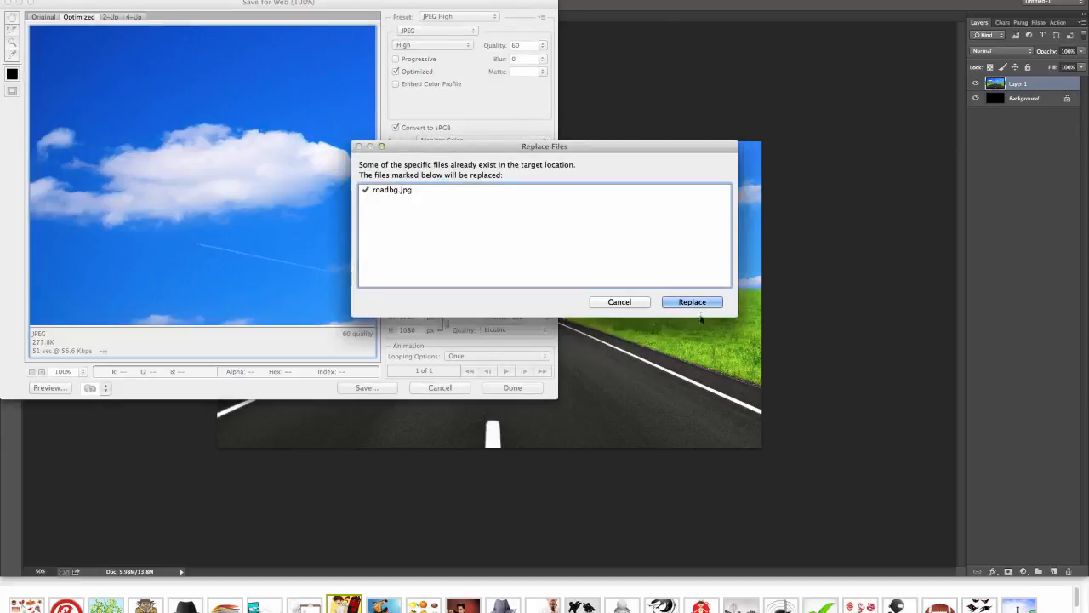
key(Return)
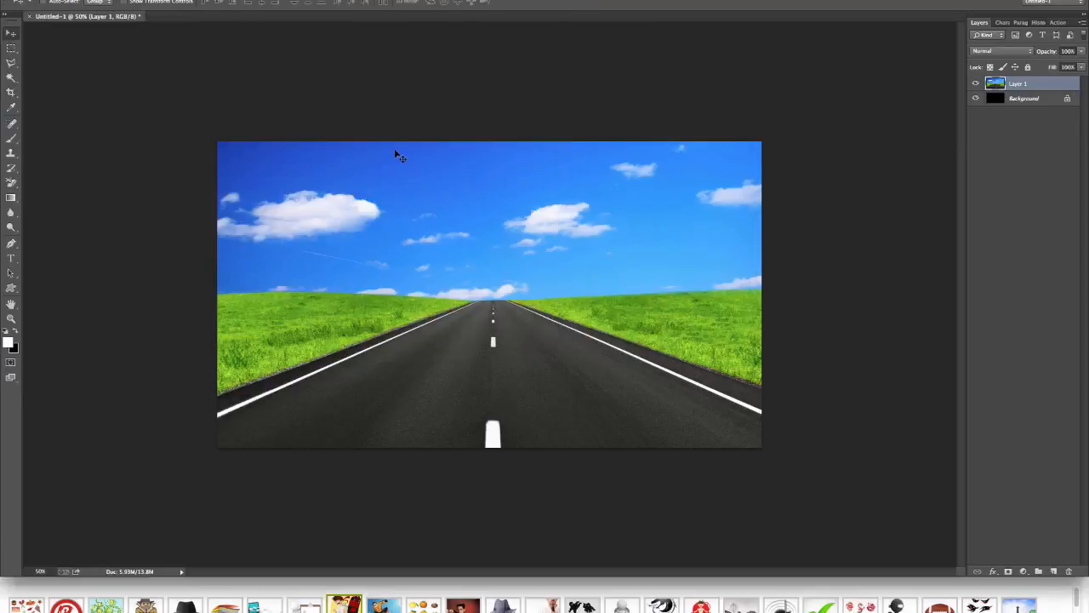
- Switch to Chrome and bring up the WordPress Edit Page screen of the "Control the First Page" report page
key(ctrl+Up)
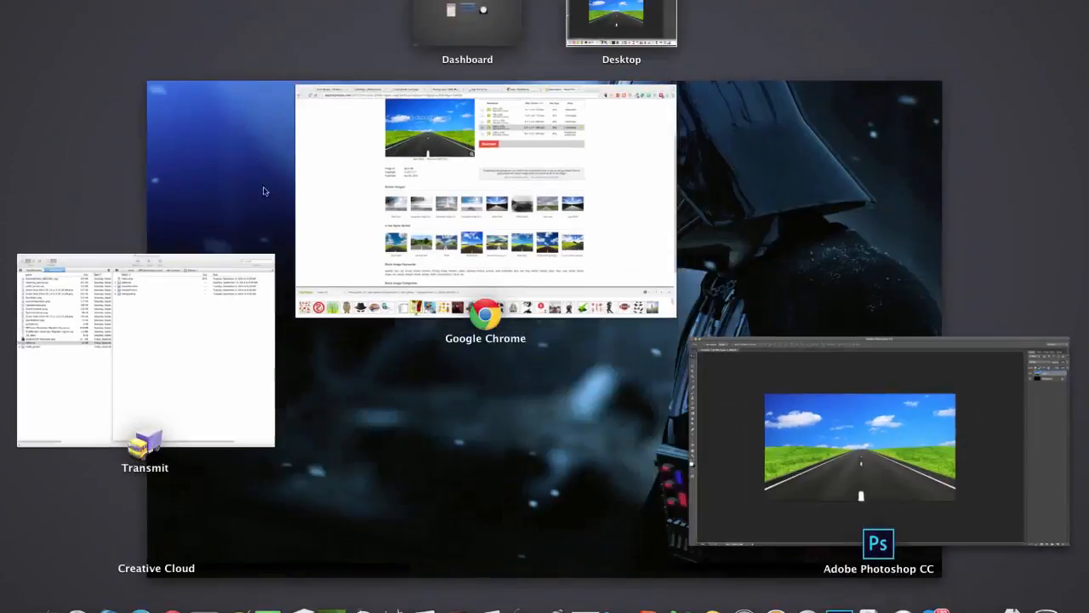
click(292, 237)
mouse_move(1, 1)
click(333, 265)
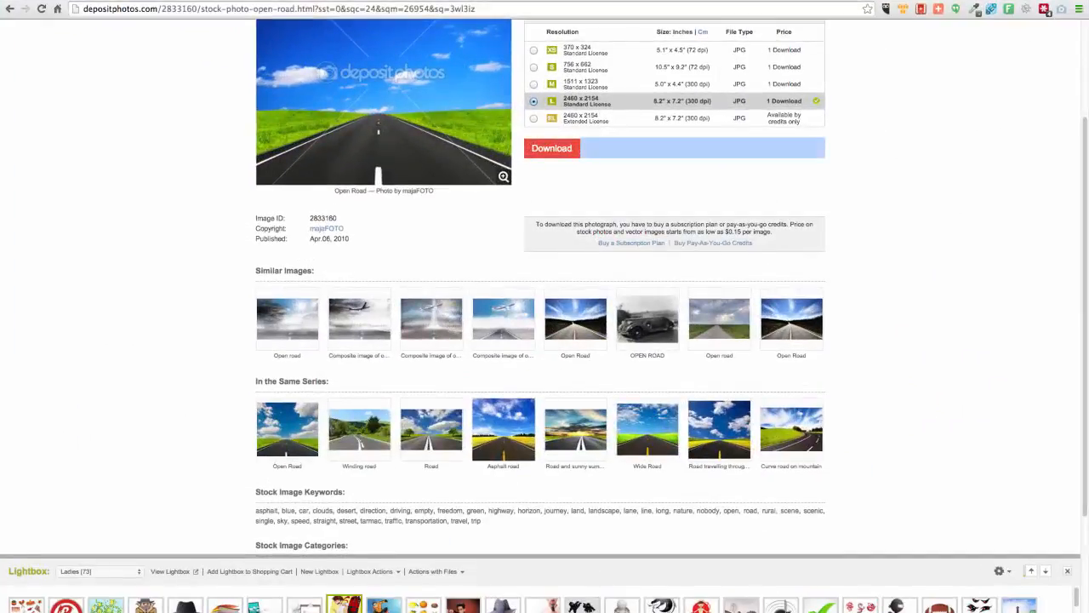
key(ctrl+Tab)
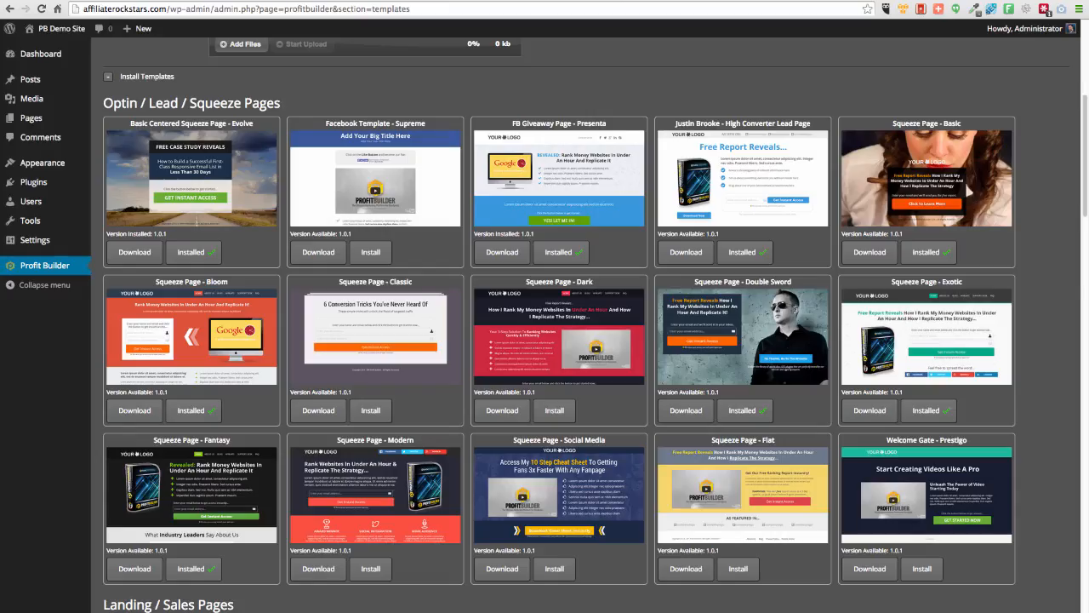
key(ctrl+Tab)
key(ctrl+Tab)
key(ctrl+shift+Tab)
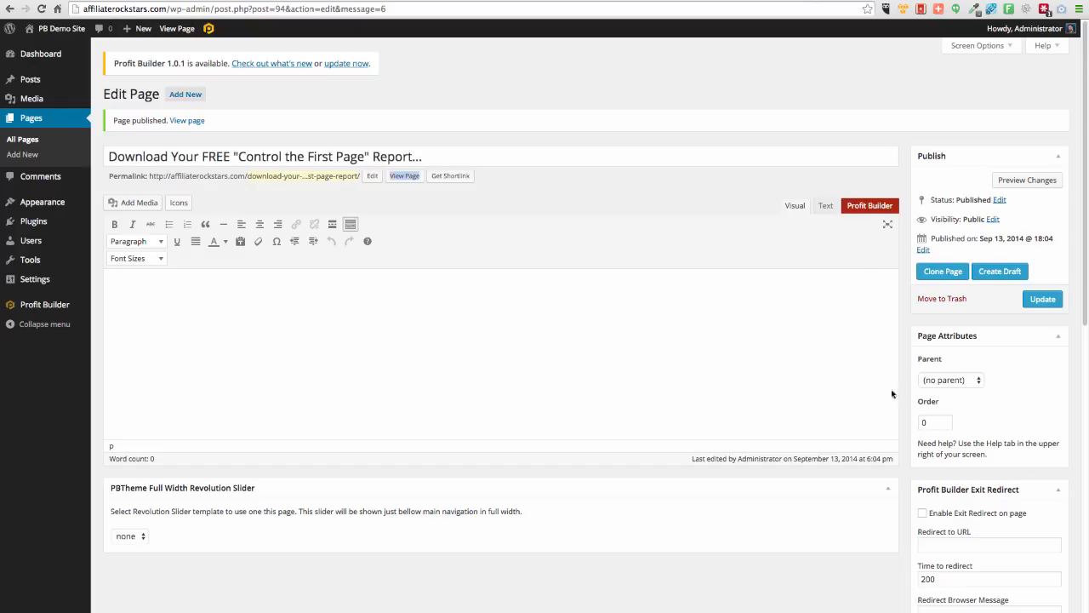
- Upload roadbg.jpg from the Desktop through the background image selection in PBTheme Page Options and save all changes
scroll(958, 366, down, 5)
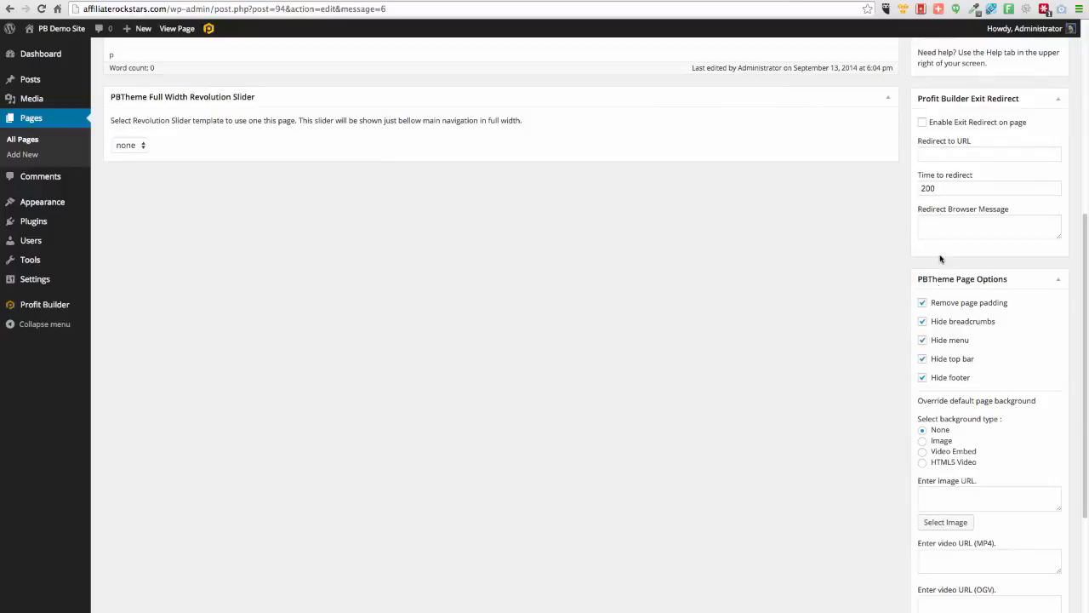
scroll(844, 485, down, 2)
scroll(845, 485, down, 1)
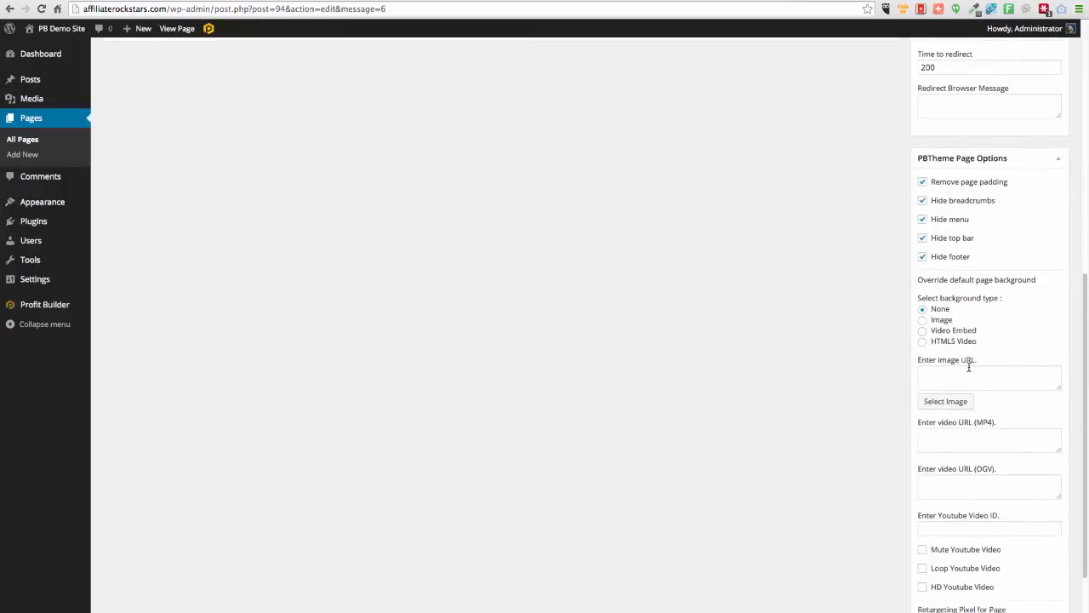
click(945, 401)
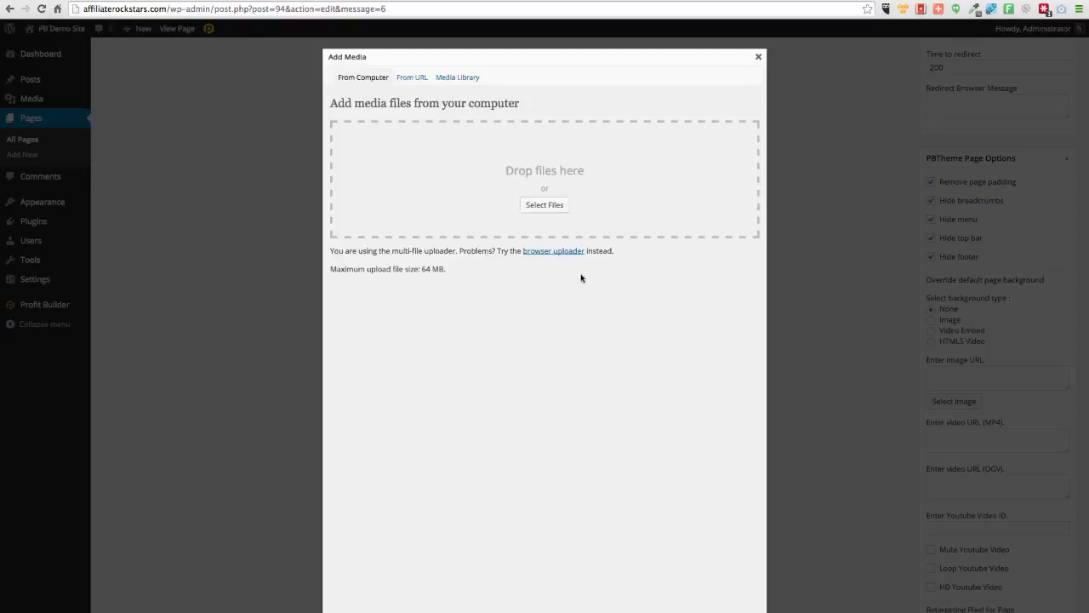
click(530, 205)
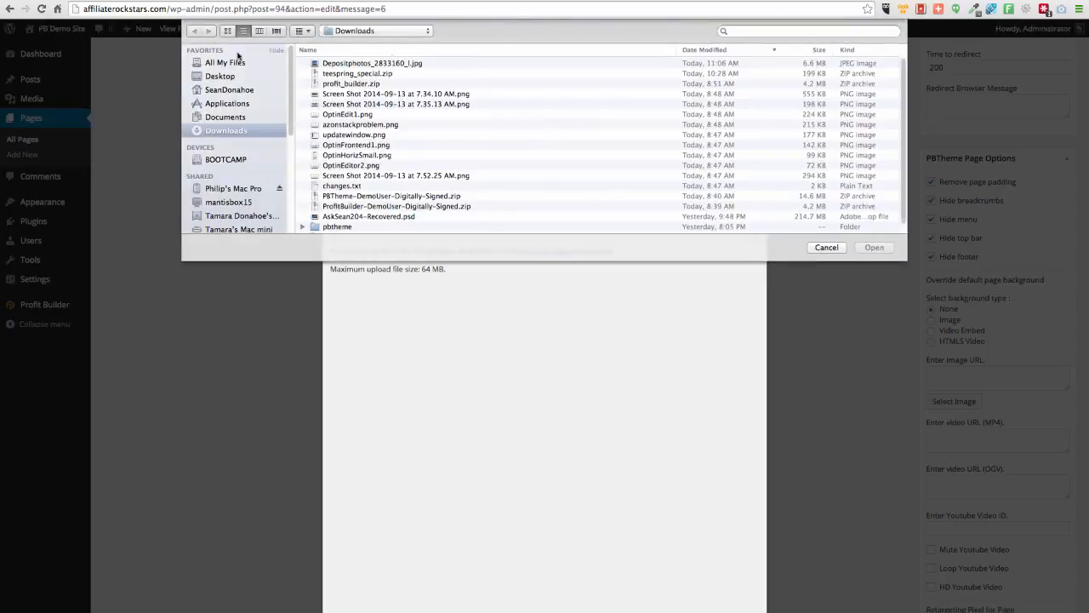
click(225, 76)
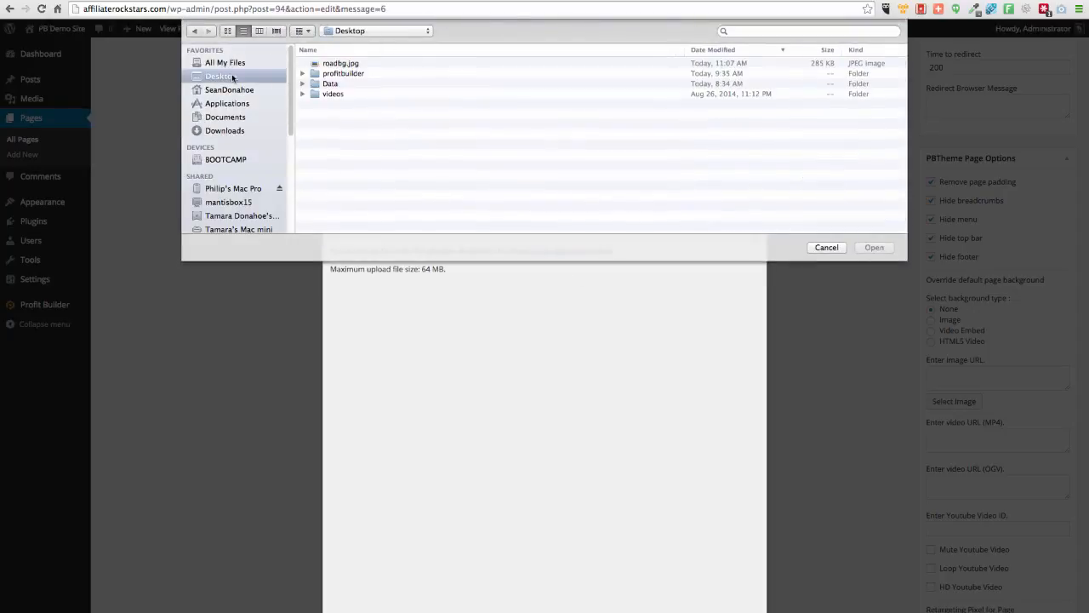
double_click(349, 66)
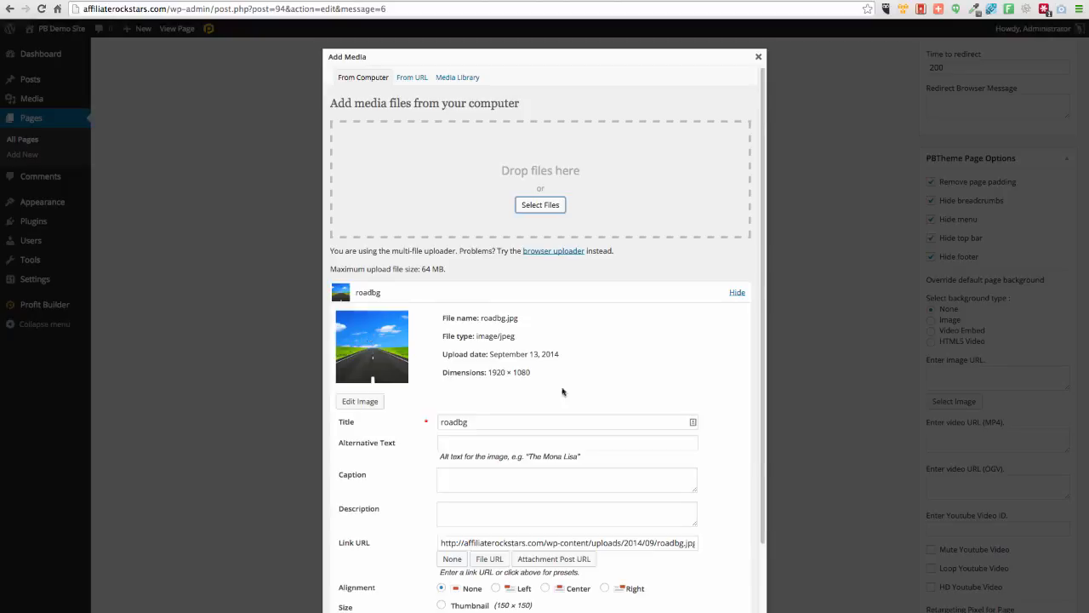
scroll(503, 394, down, 3)
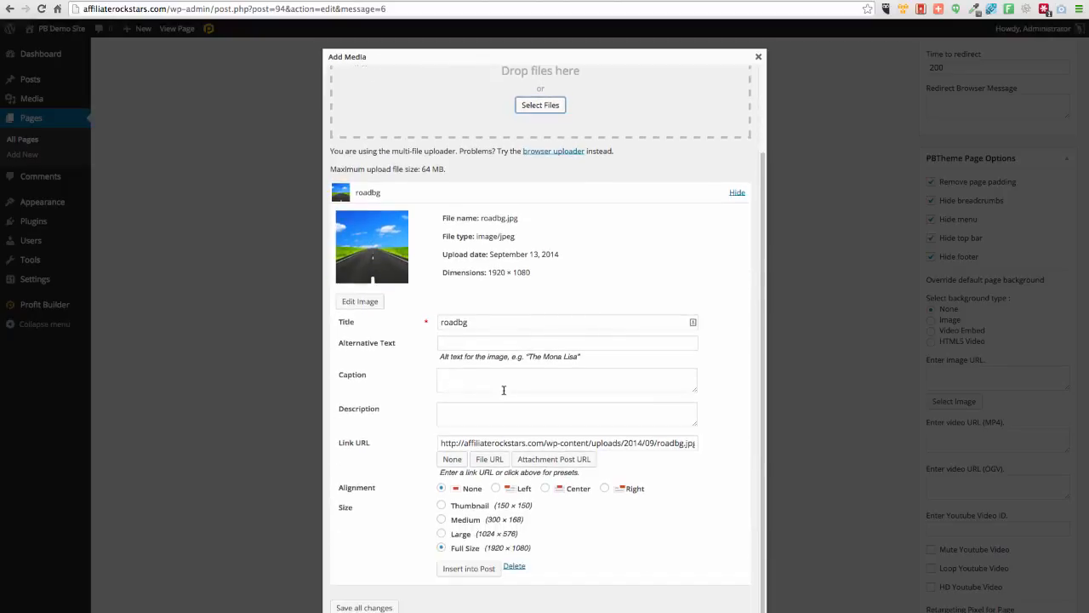
click(358, 607)
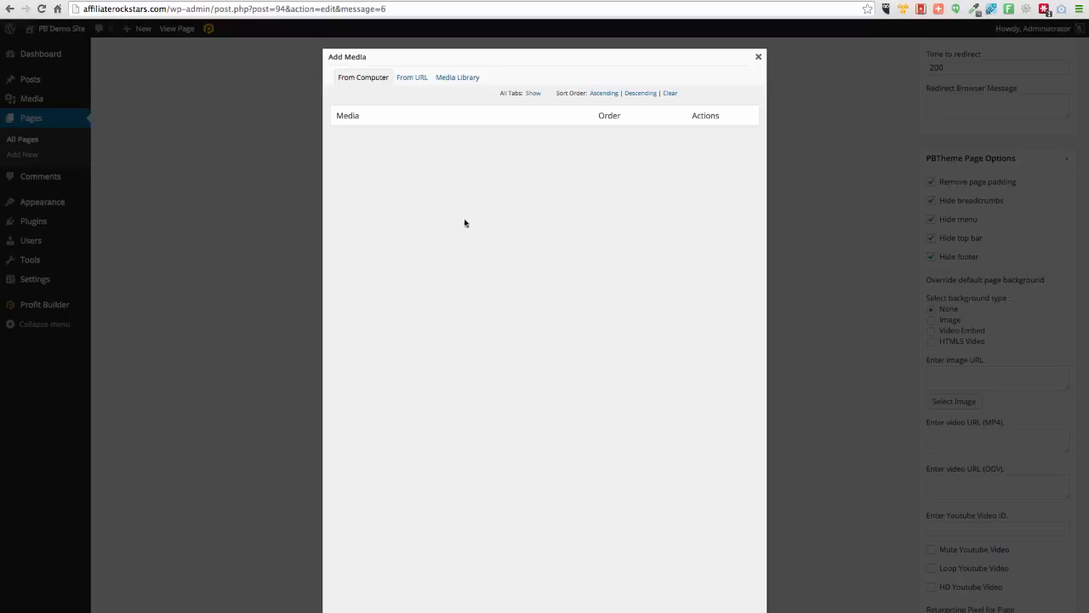
- Find roadbg in the media library and insert it into the post at full size (1920 × 1080)
click(415, 78)
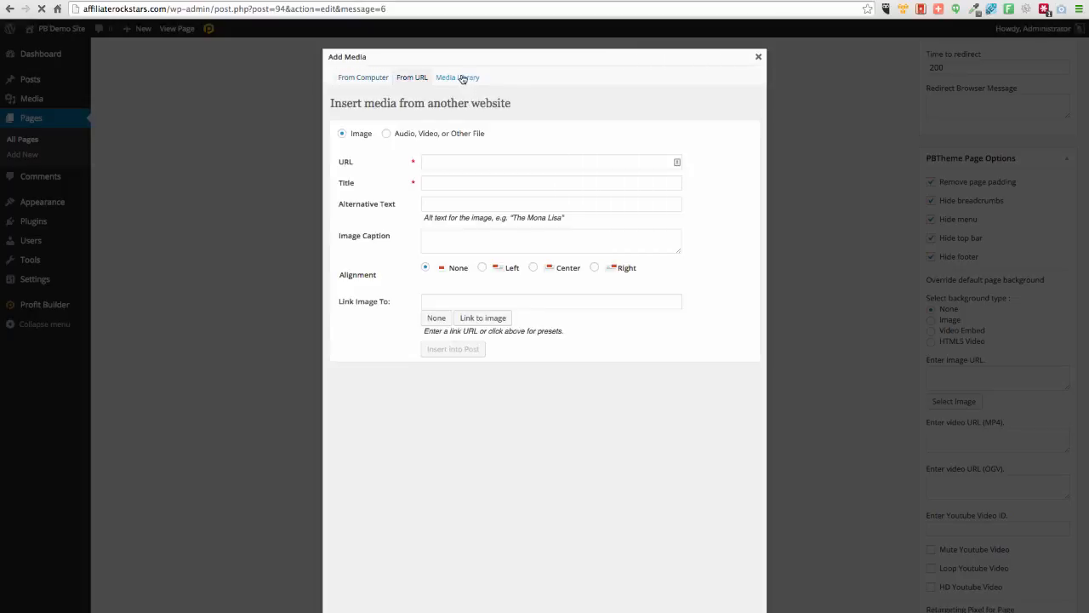
click(462, 78)
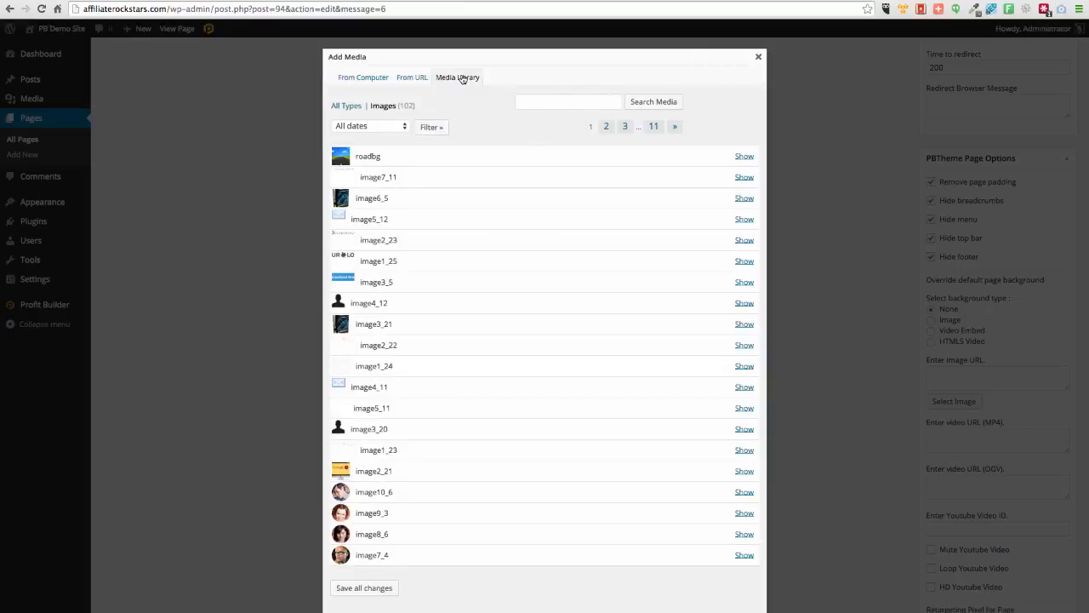
click(744, 156)
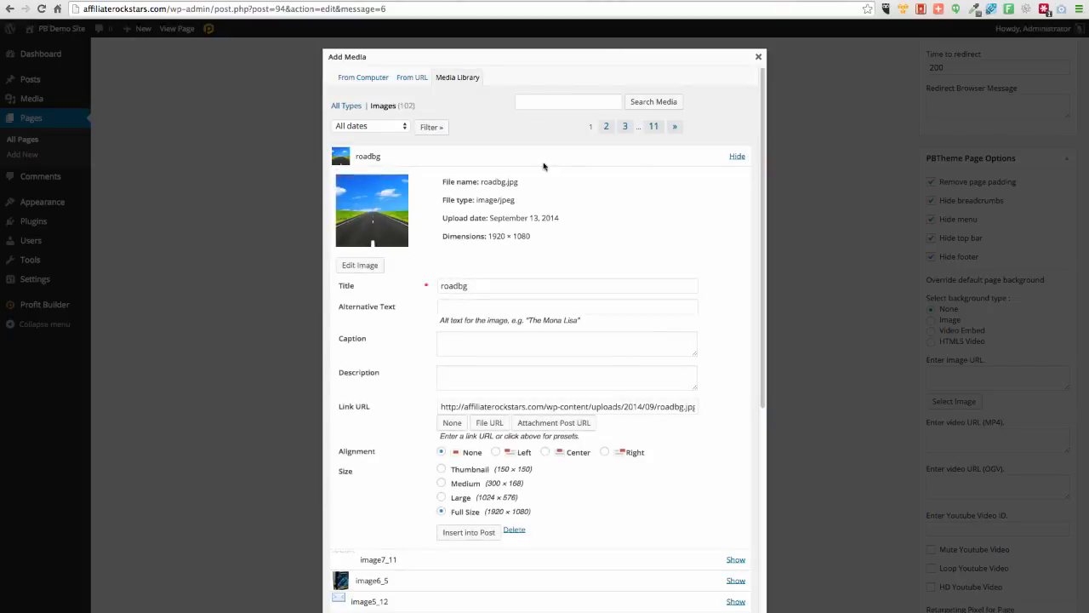
click(482, 533)
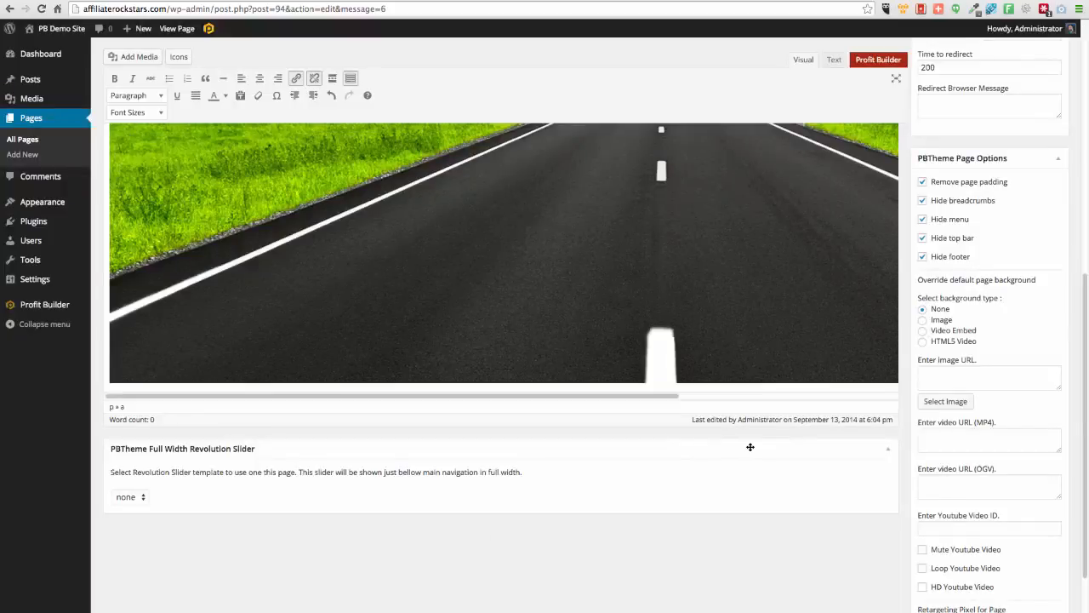
- Examine the remaining PBTheme Page Options, including the retargeting pixel code field, and return to the page title area
scroll(797, 564, down, 3)
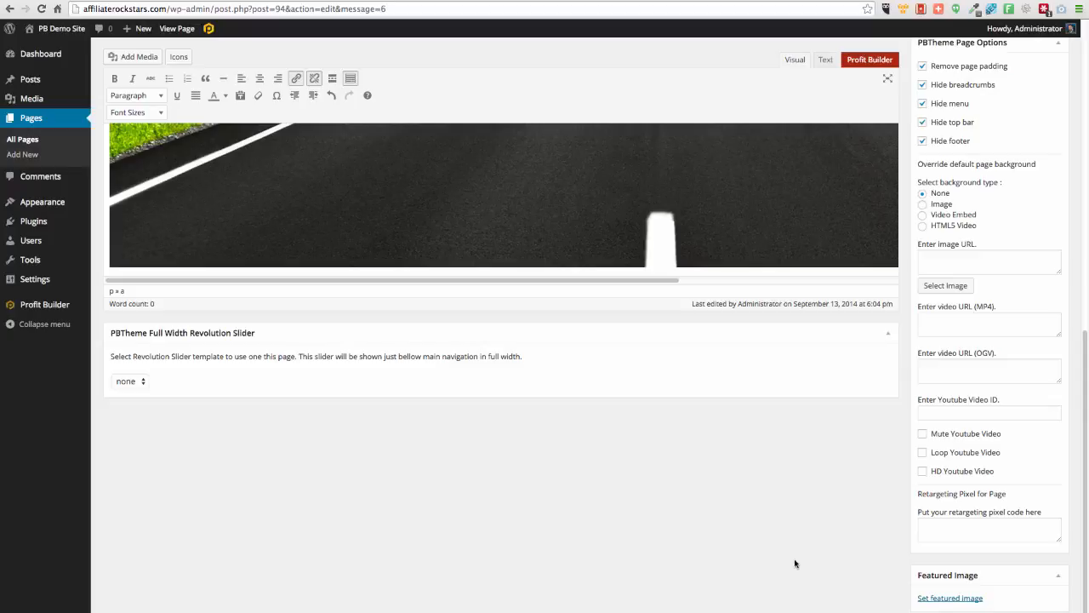
click(948, 530)
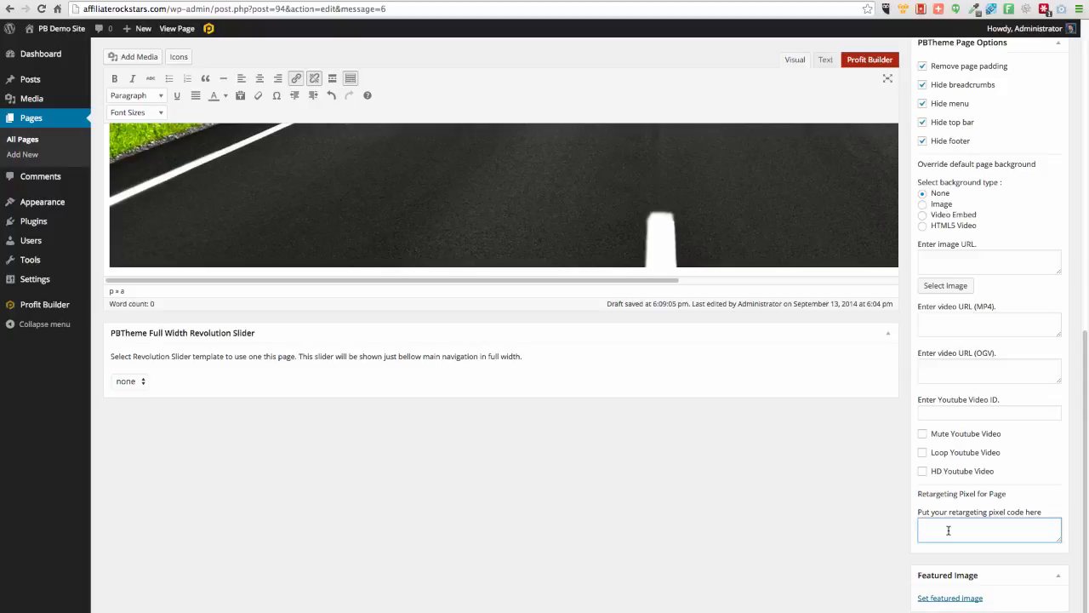
scroll(882, 360, up, 10)
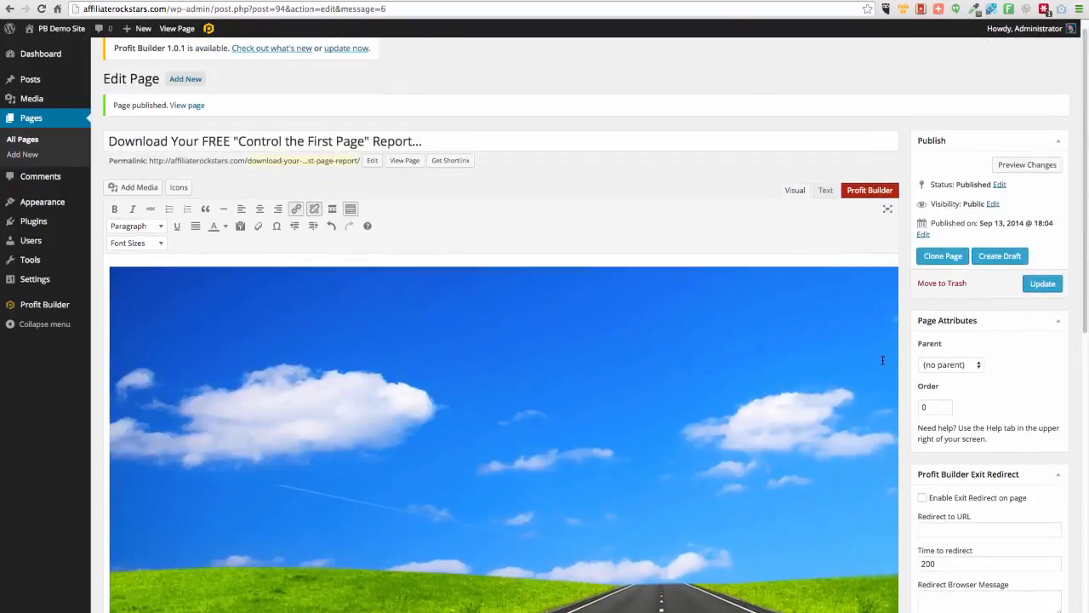
- Review the Profit Builder Exit Redirect and PBTheme Page Options settings down to the retargeting pixel field, and update the page
scroll(882, 360, down, 4)
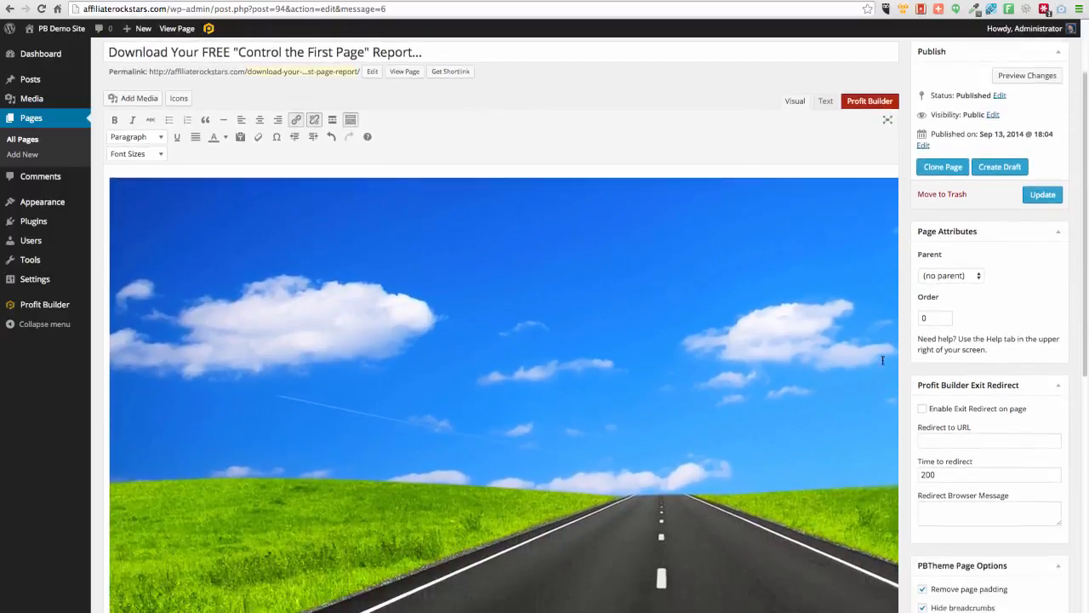
scroll(883, 360, down, 2)
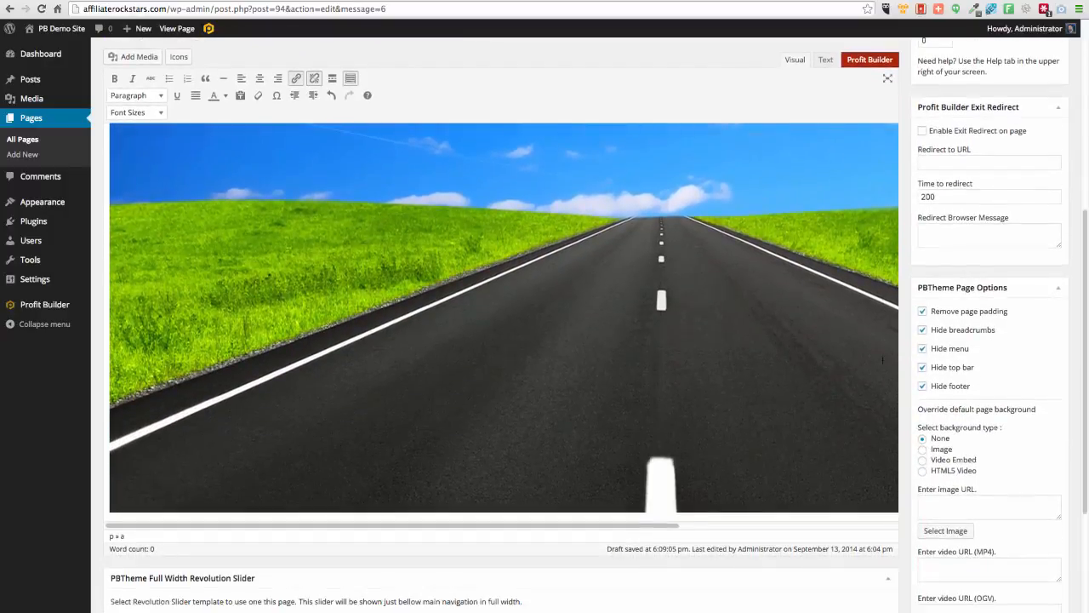
scroll(882, 360, down, 1)
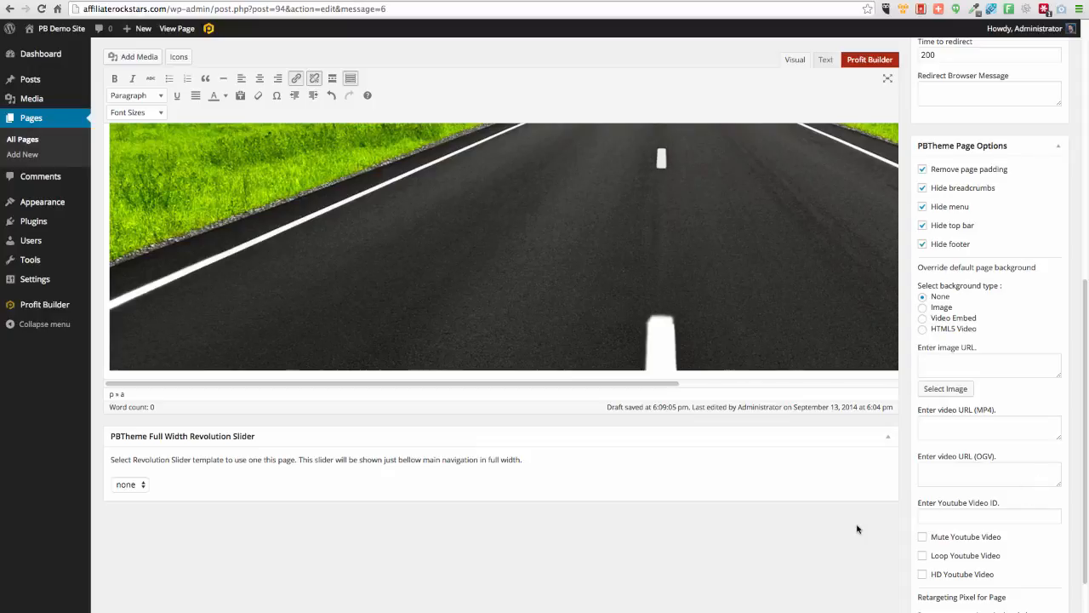
scroll(856, 527, down, 3)
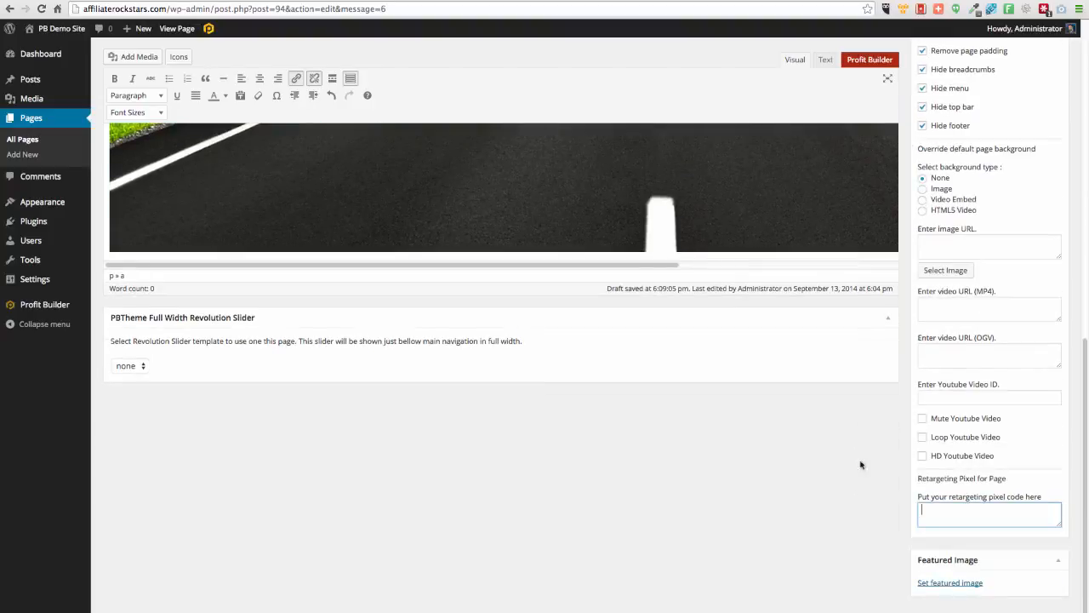
scroll(854, 483, up, 3)
scroll(854, 484, up, 6)
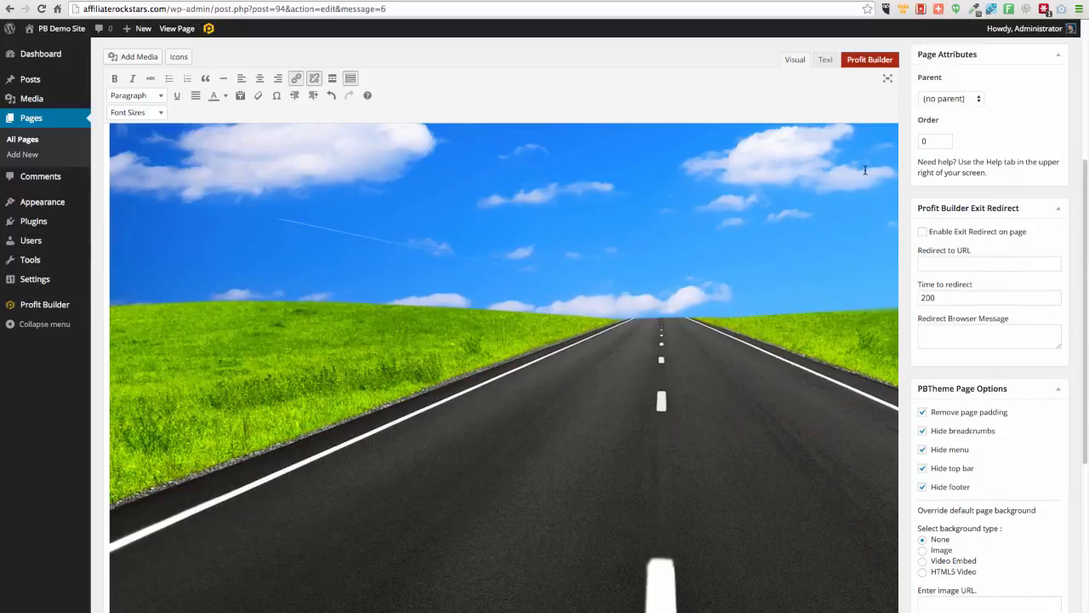
scroll(861, 196, up, 3)
click(1043, 298)
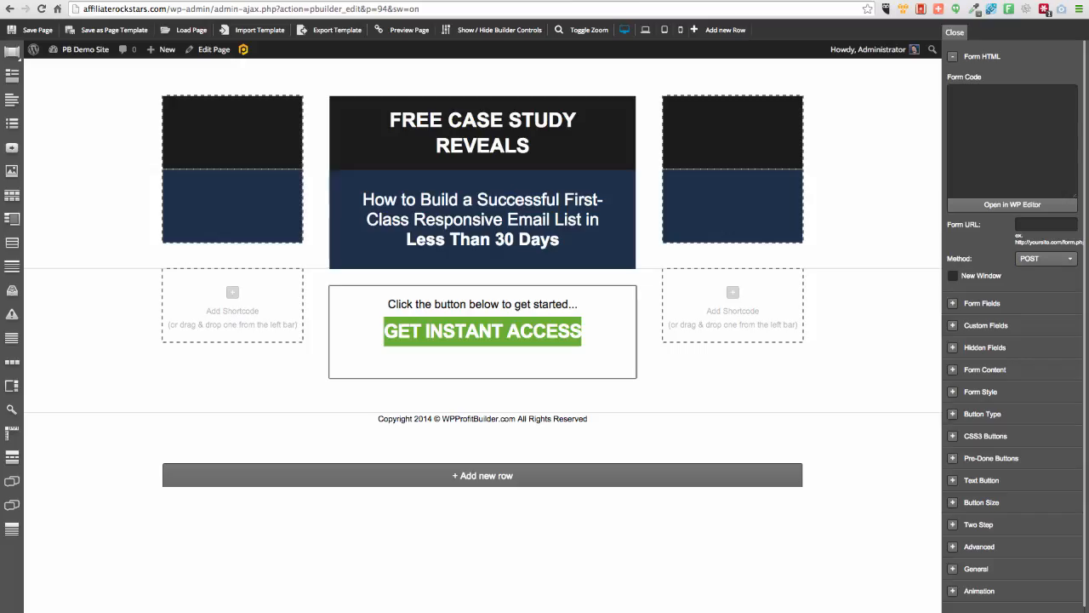
- Reload the Profit Builder editor without keeping unsaved data, and save the page
click(41, 8)
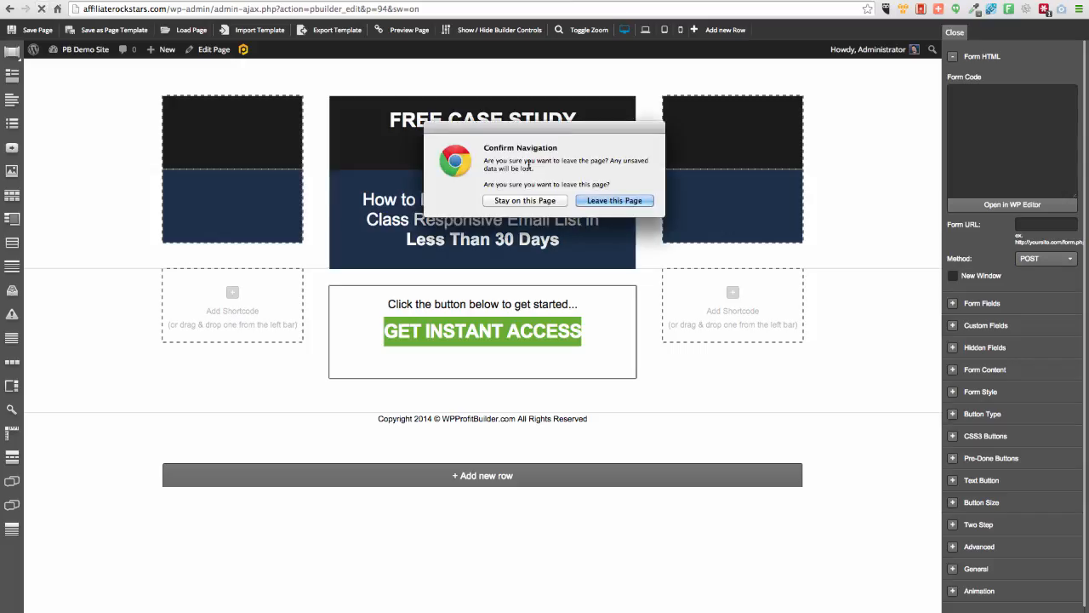
click(621, 201)
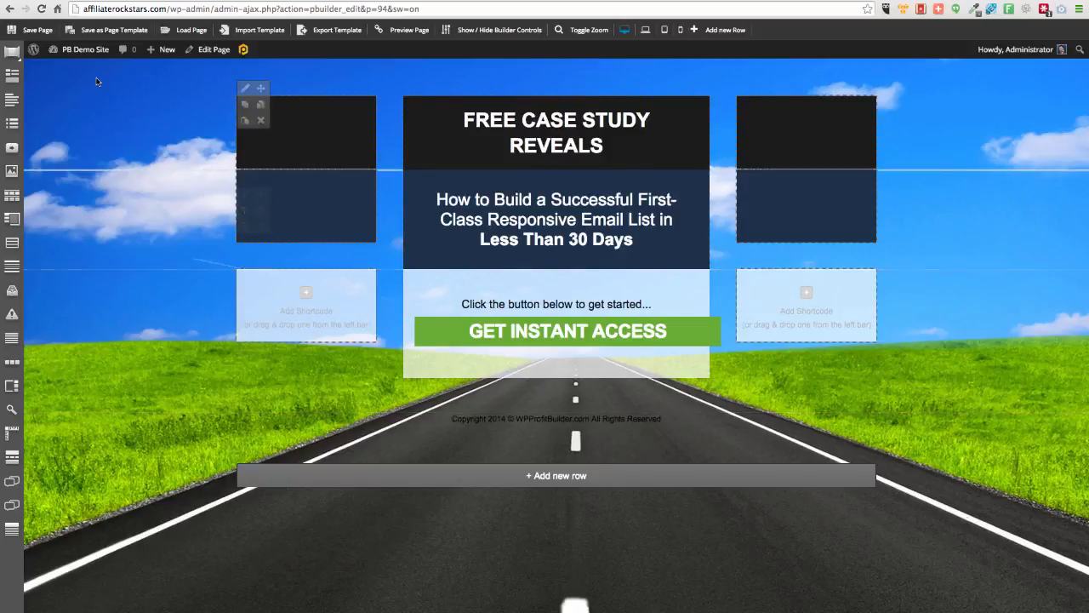
click(41, 31)
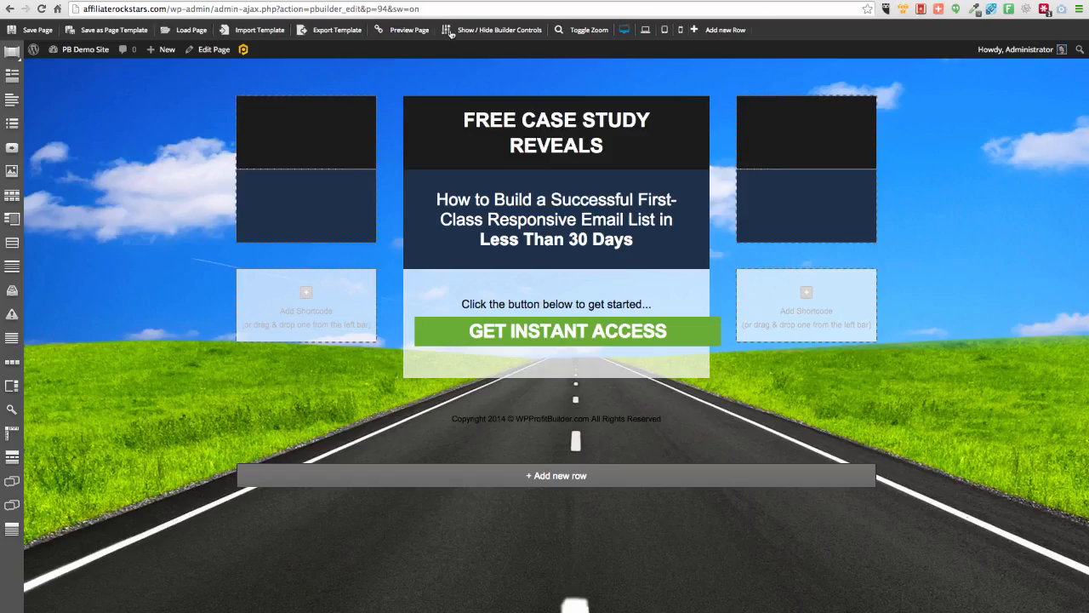
- Preview the published squeeze page and try its GET INSTANT ACCESS button
right_click(415, 32)
click(453, 35)
click(416, 1)
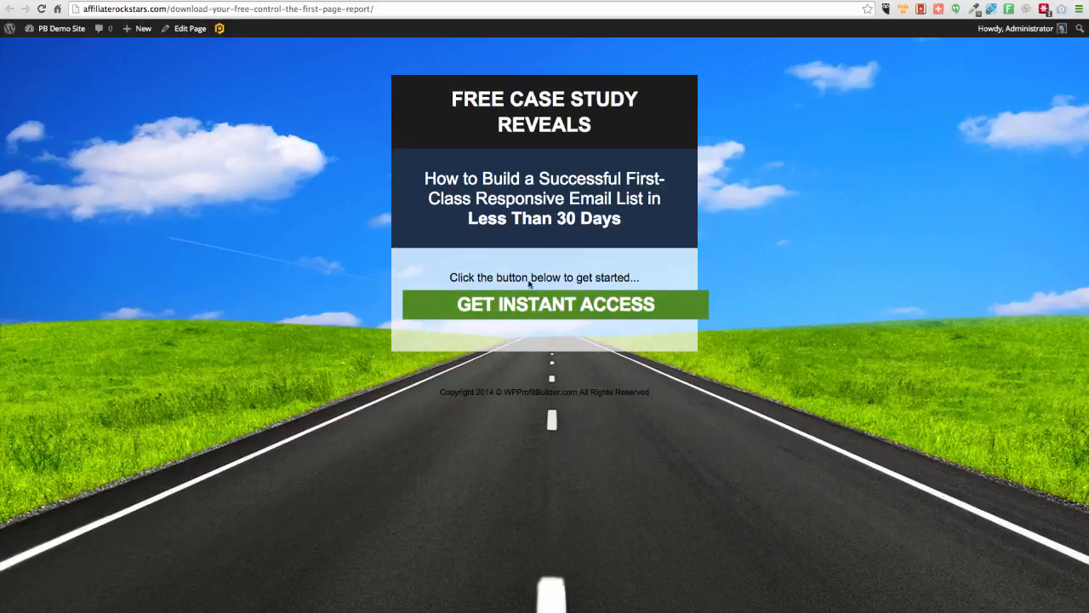
click(578, 298)
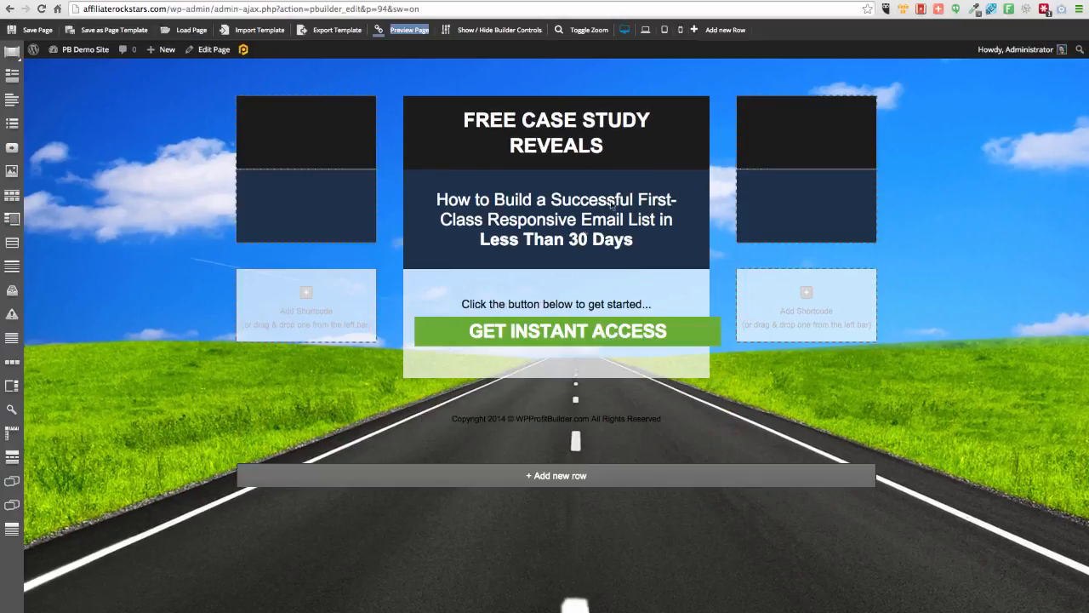
- Delete the "Click the button below to get started..." element and put a new opt-in form in its place
mouse_move(552, 285)
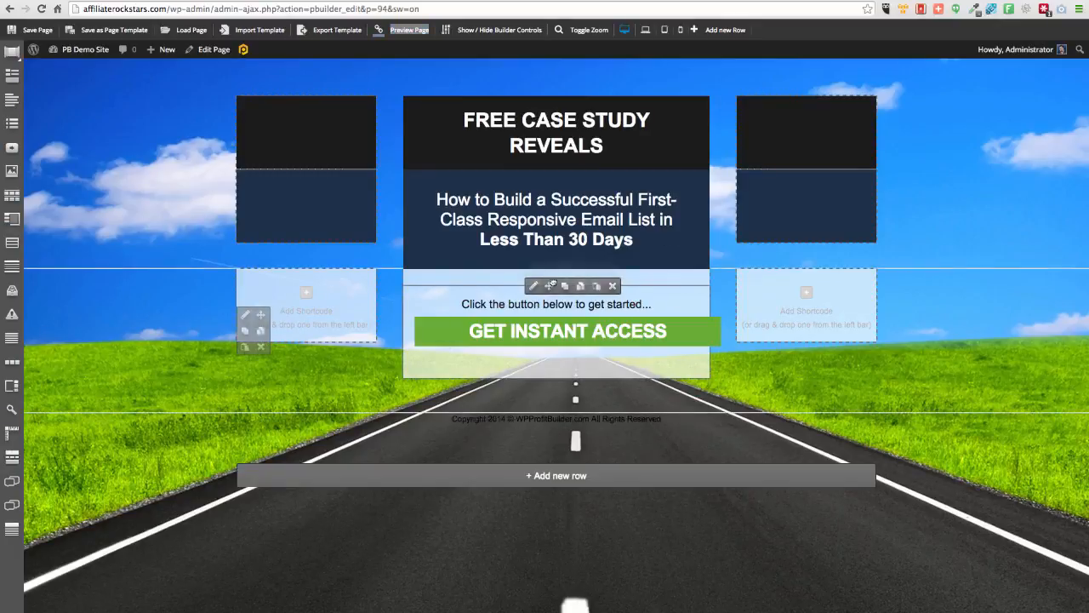
click(614, 287)
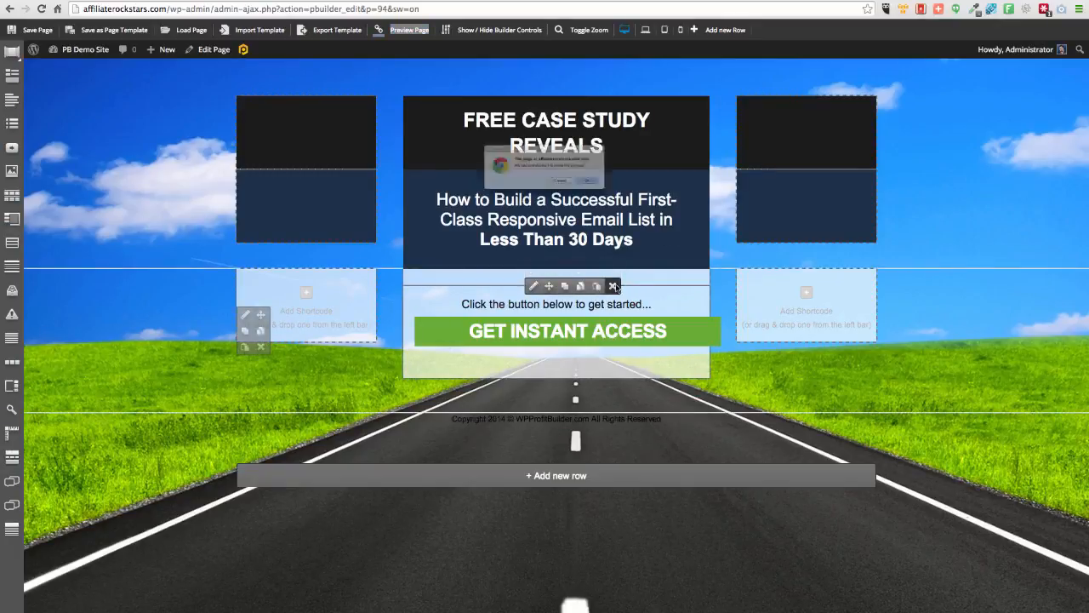
click(629, 192)
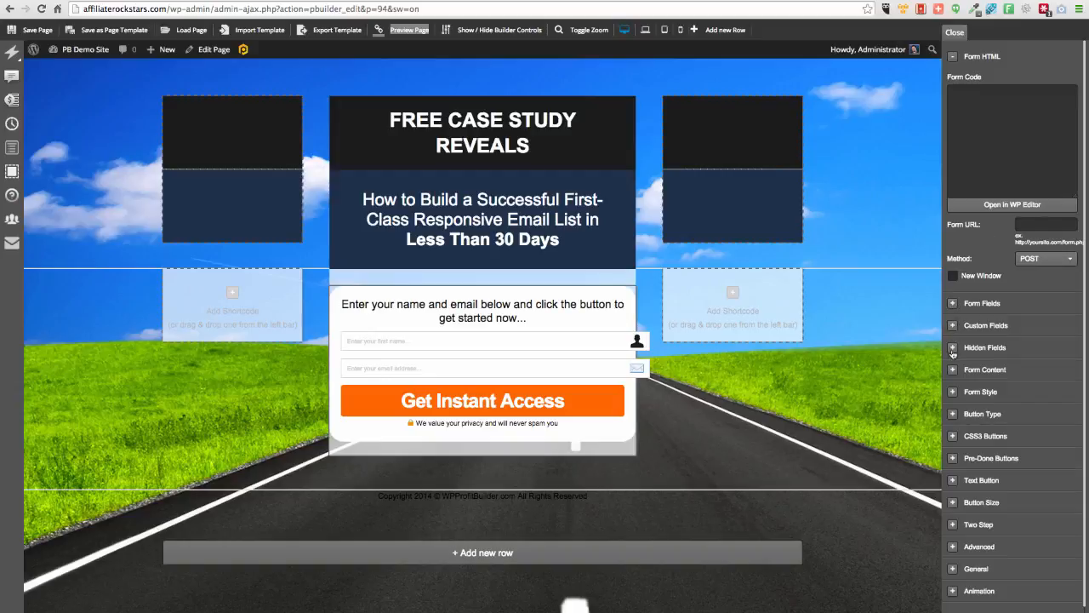
- Make the opt-in form's background transparent in its form style
click(953, 392)
scroll(970, 357, down, 3)
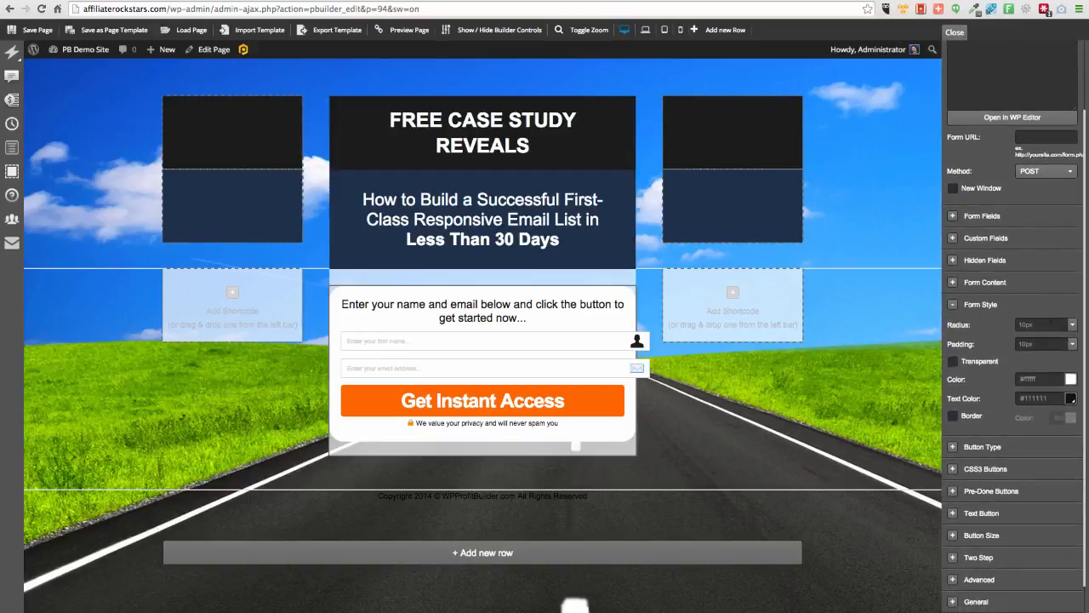
drag(1051, 323, 989, 325)
click(954, 361)
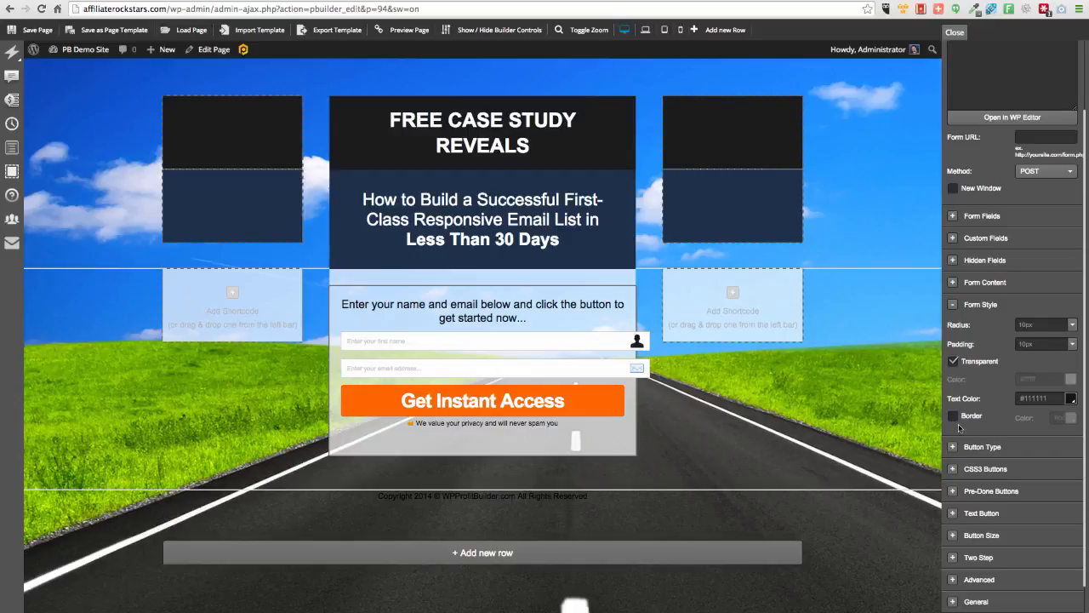
- Set the opt-in form's fields to No Name so it asks only for an email address
click(953, 217)
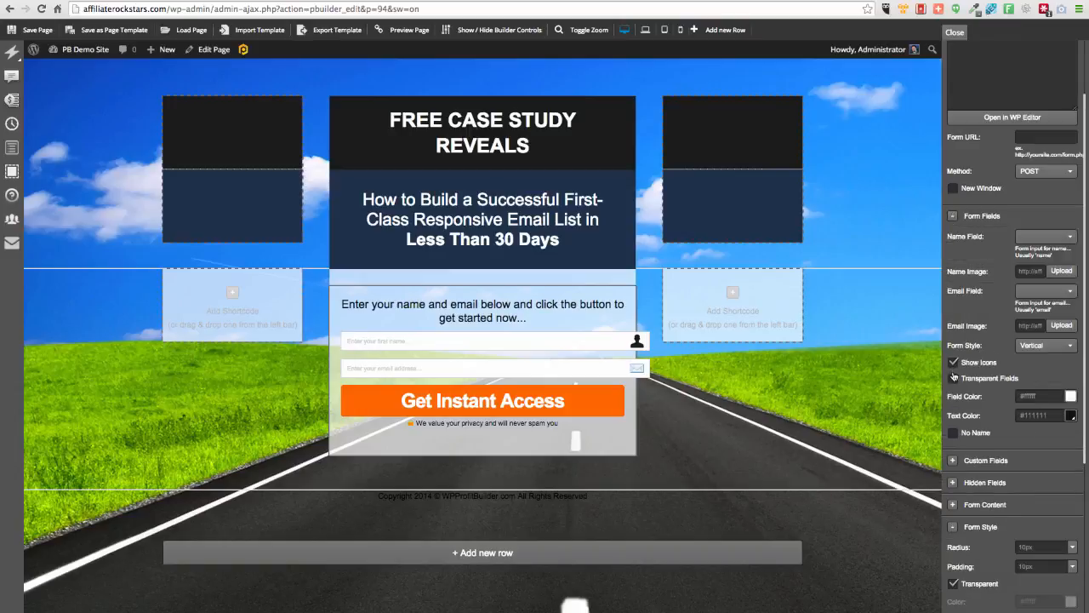
click(954, 432)
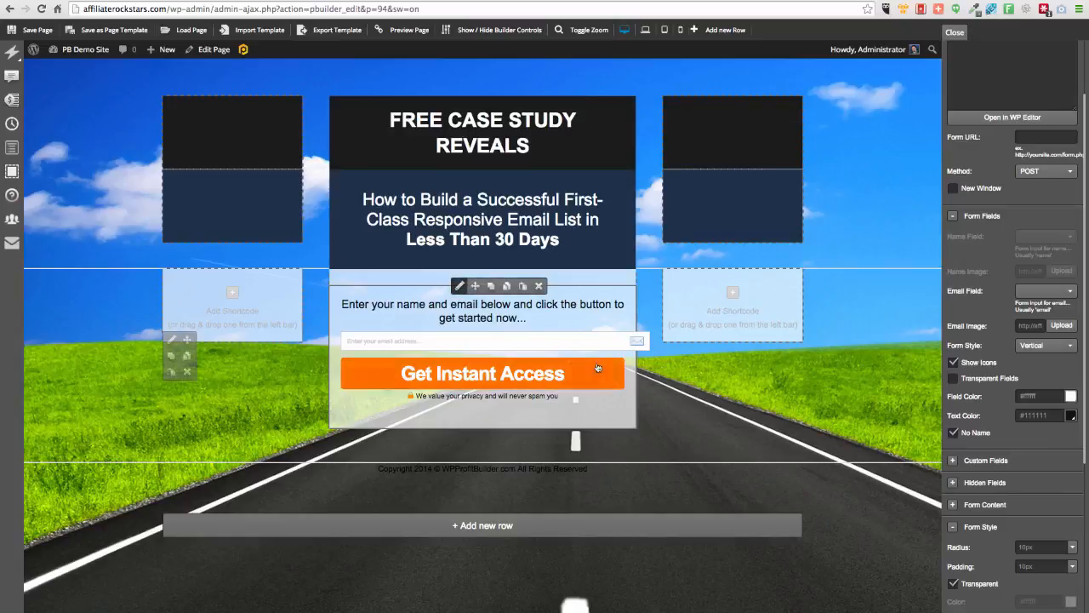
click(953, 216)
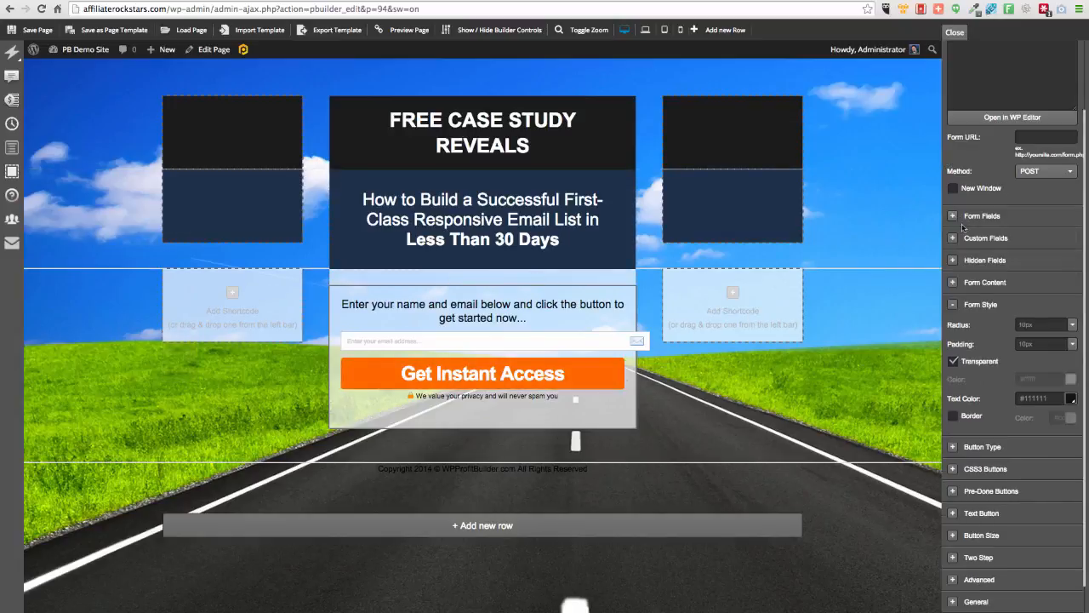
click(953, 304)
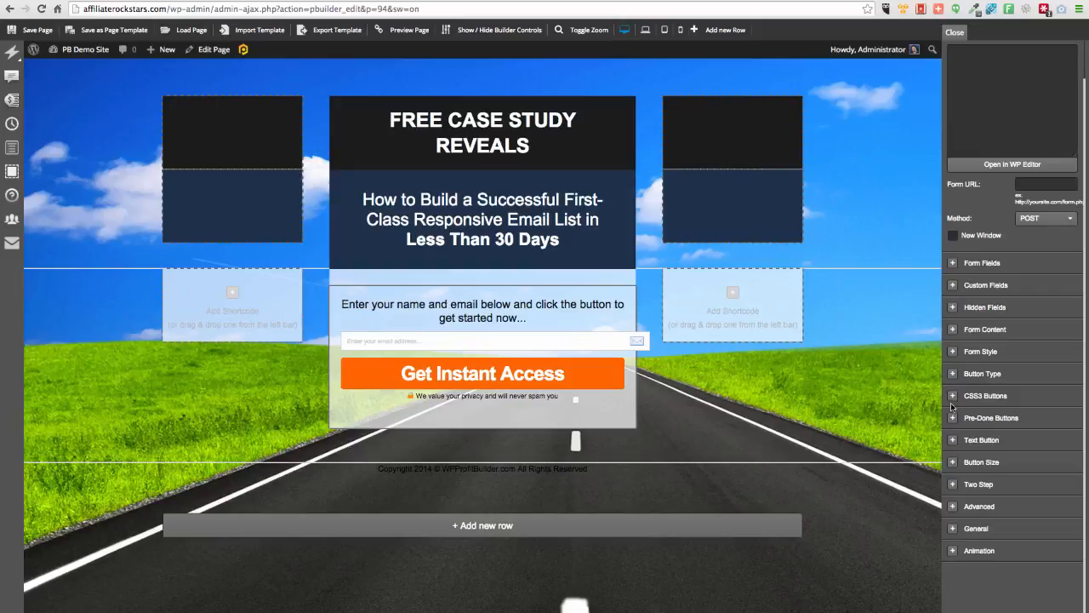
- Enable the Two Step option for the opt-in form
click(952, 485)
scroll(996, 496, down, 5)
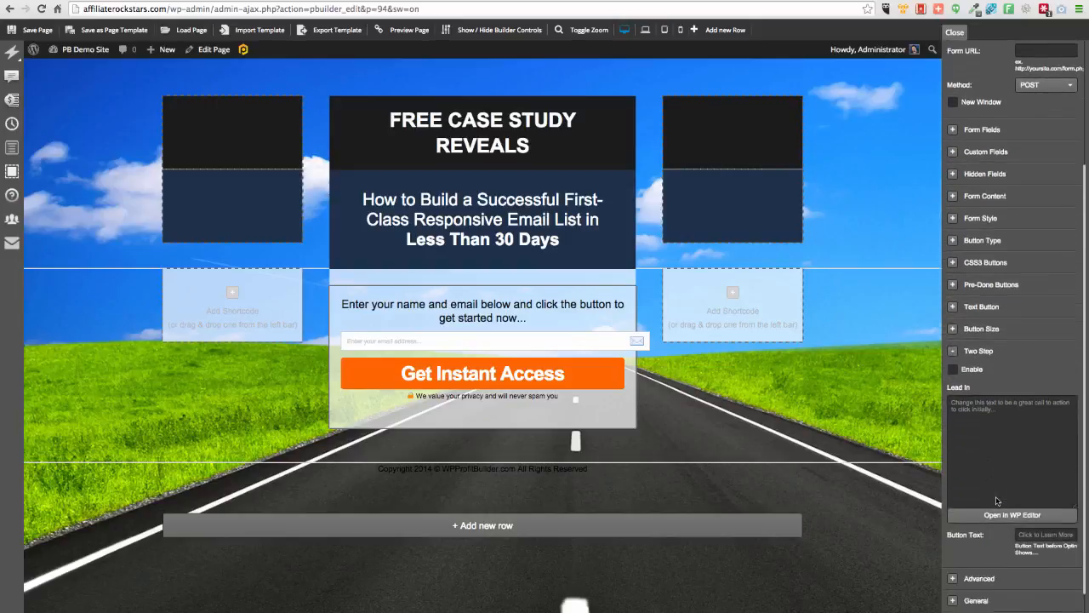
click(953, 297)
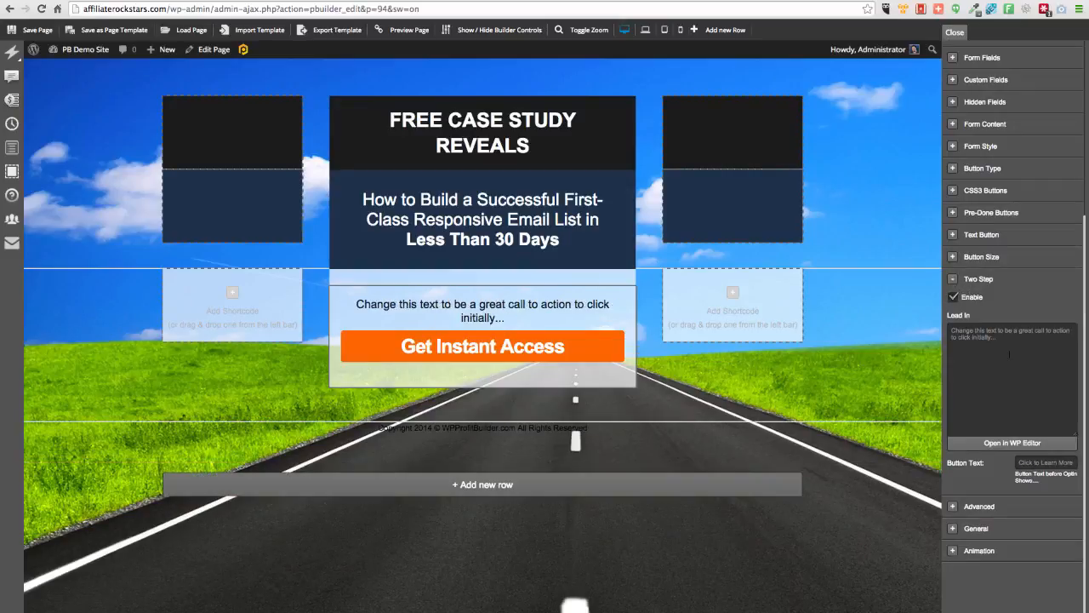
- Set the two-step lead-in text to "Discover the Secrets The GURUs Will Never Tell You..." and save the page
click(1013, 352)
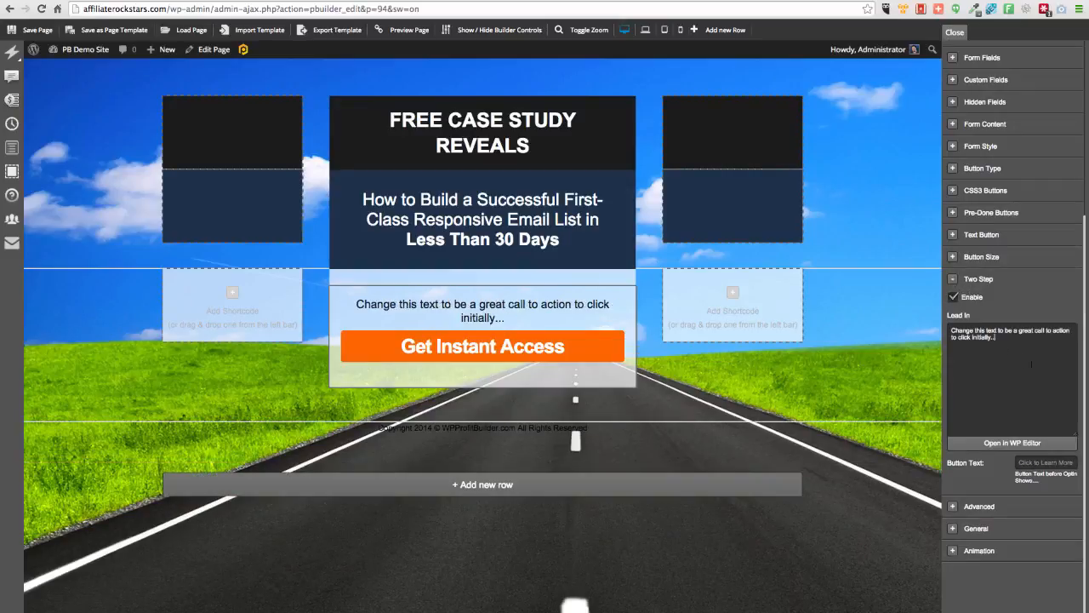
key(super+a)
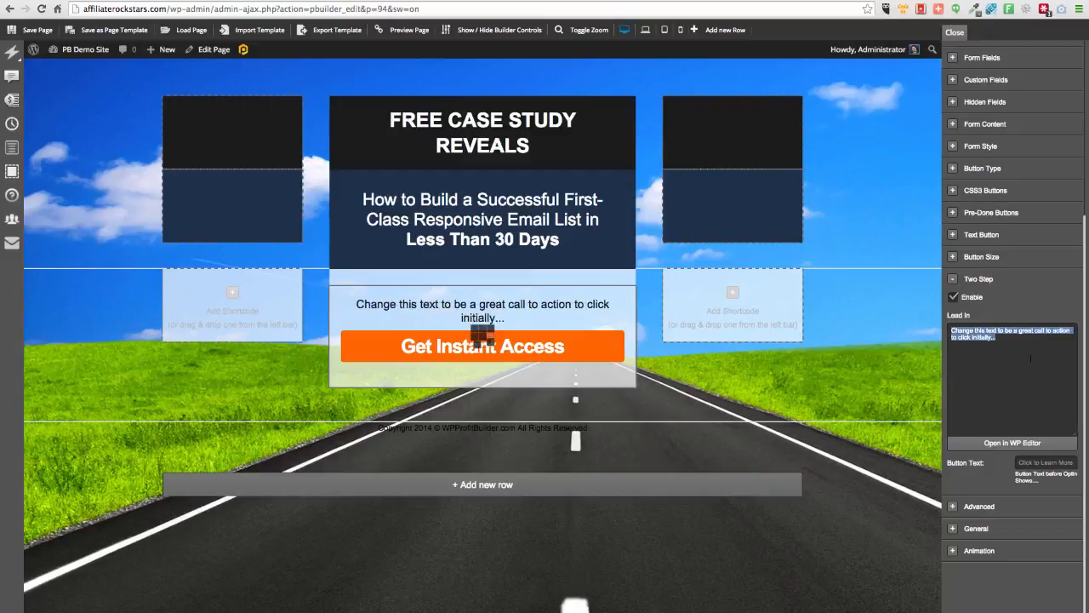
text(Discover t)
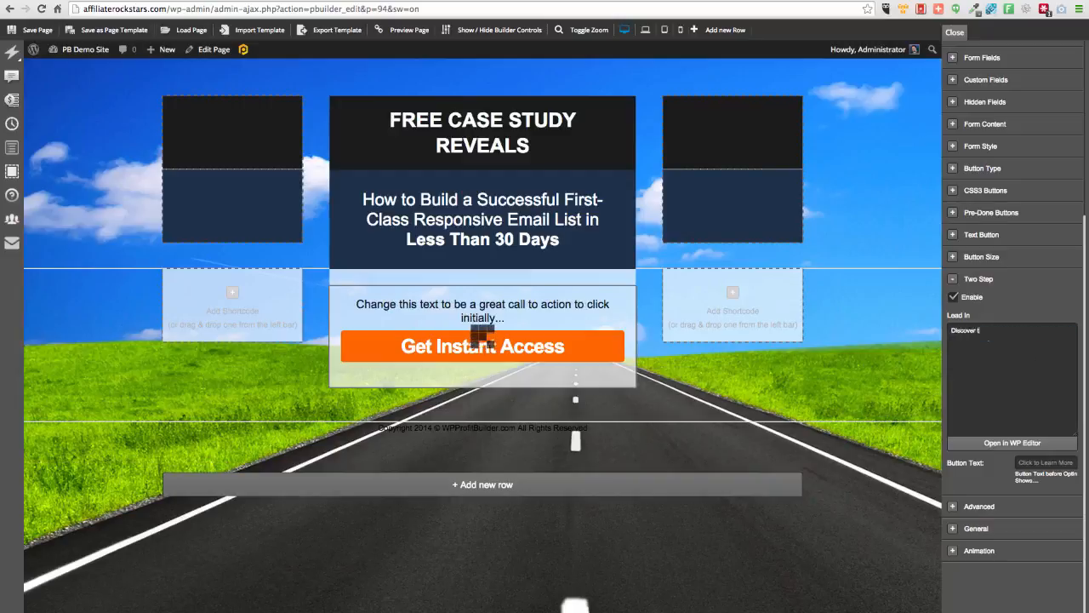
text(he Secrets The GFU)
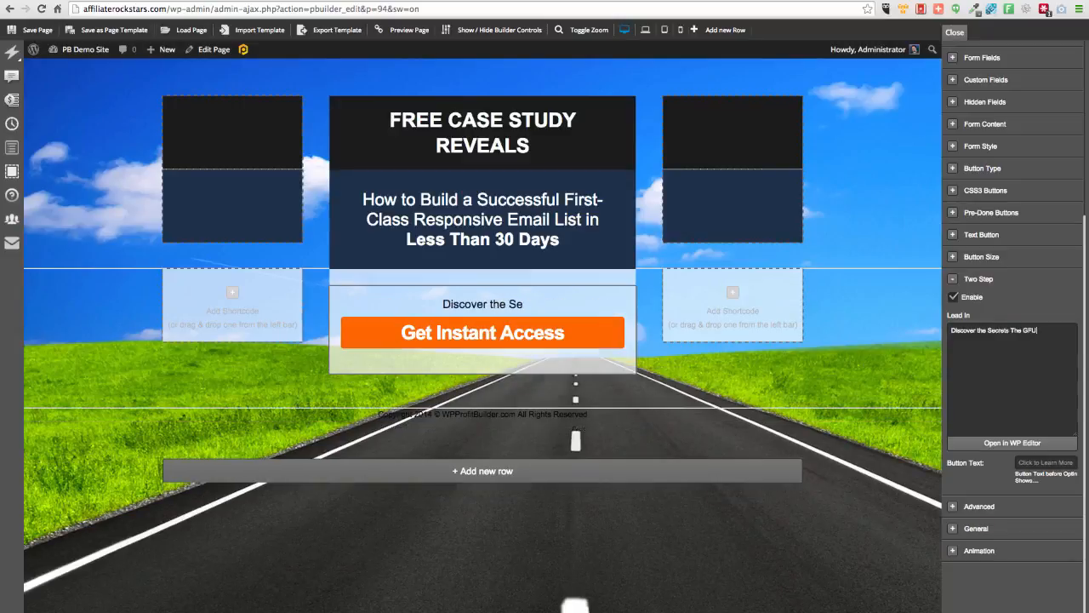
text(RUs Wil)
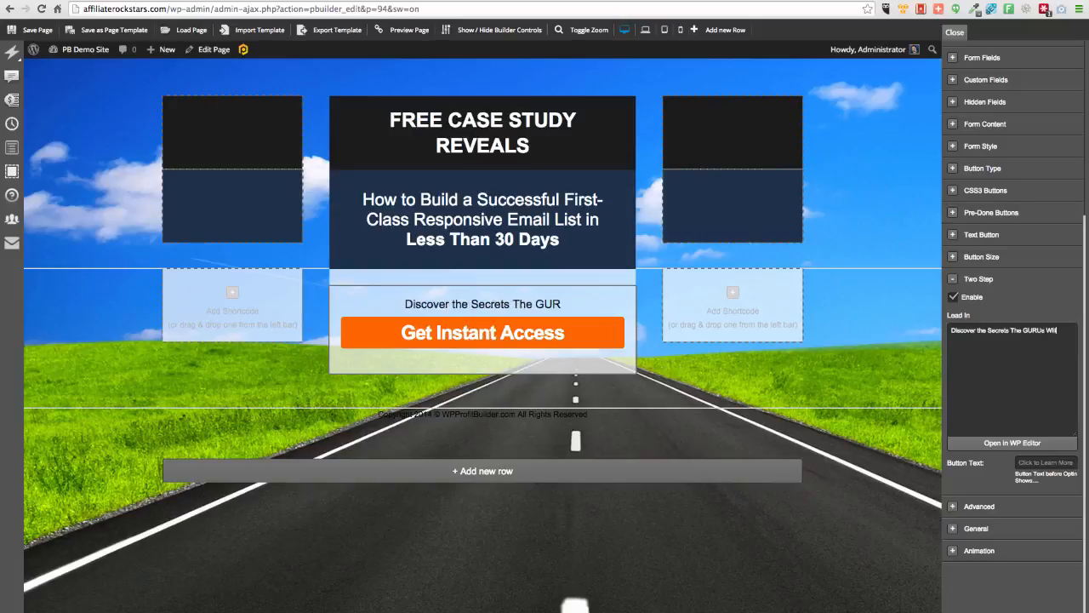
text(l Never Tell You...)
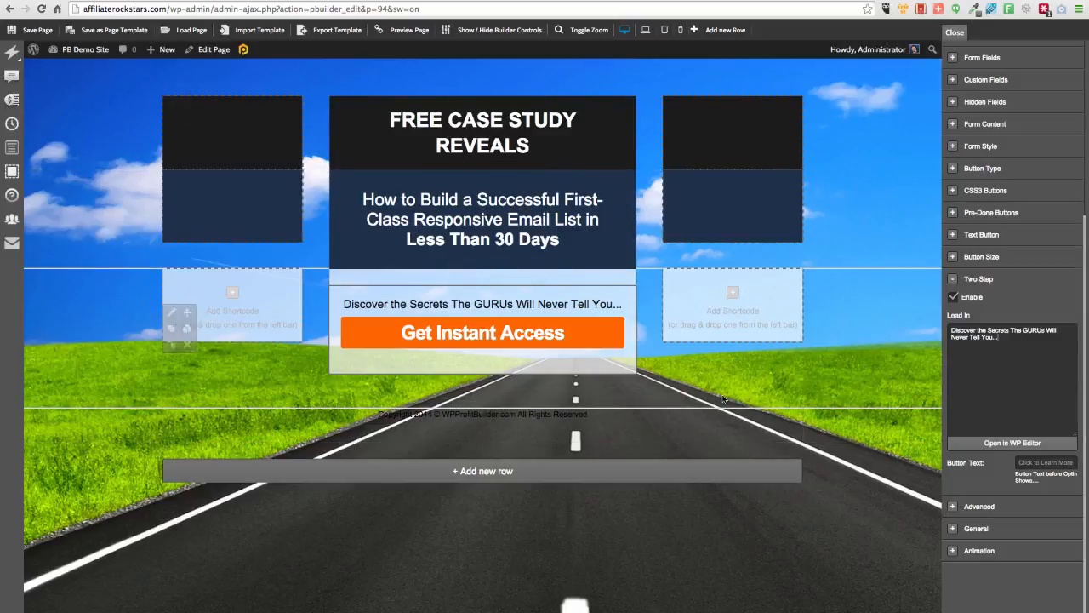
click(30, 36)
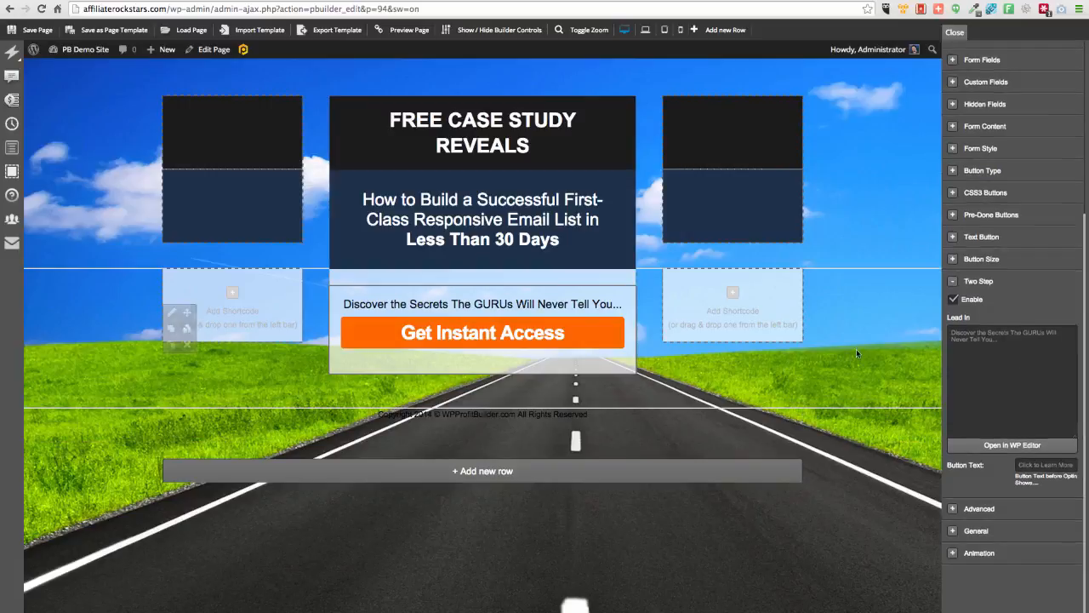
- Set the form content's lead-in text to "Enter your name and email below and click the button to get INSTANT ACCESS to this EXPLOSIVE free video"
click(554, 336)
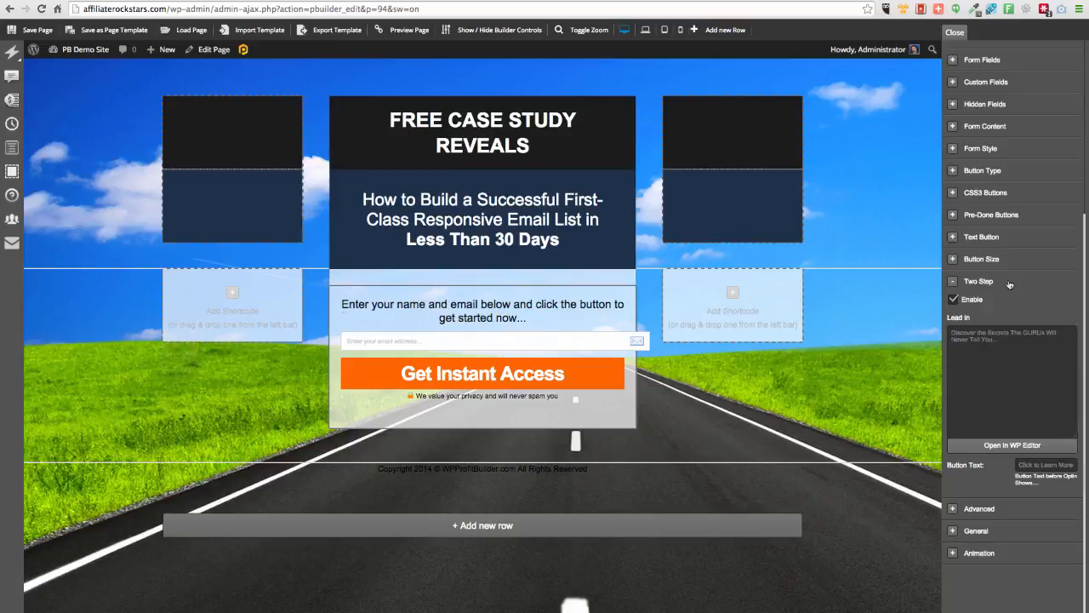
scroll(1010, 282, up, 3)
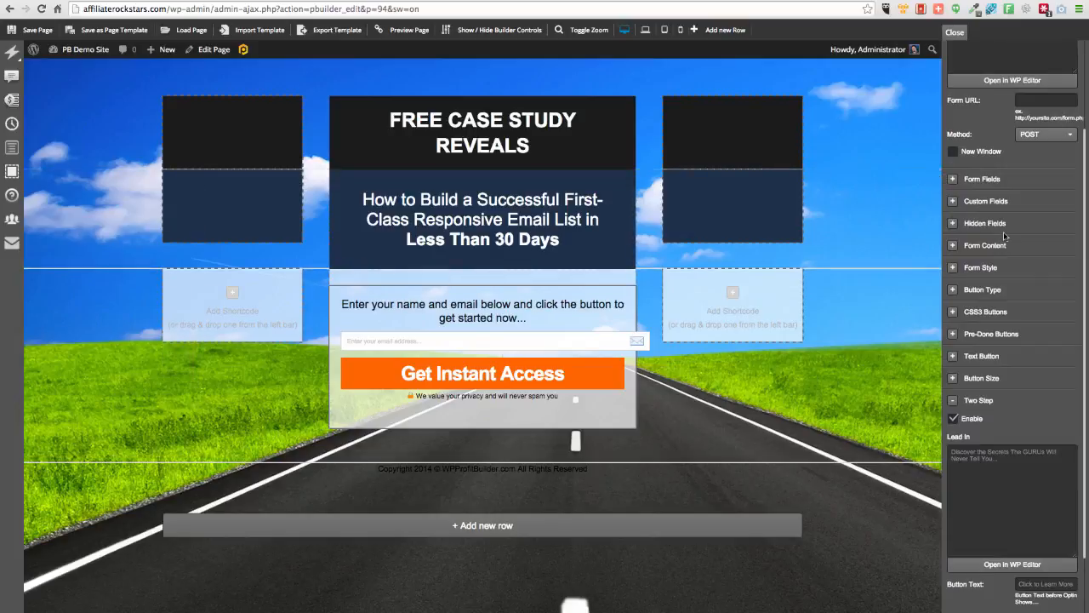
scroll(989, 220, up, 1)
click(953, 247)
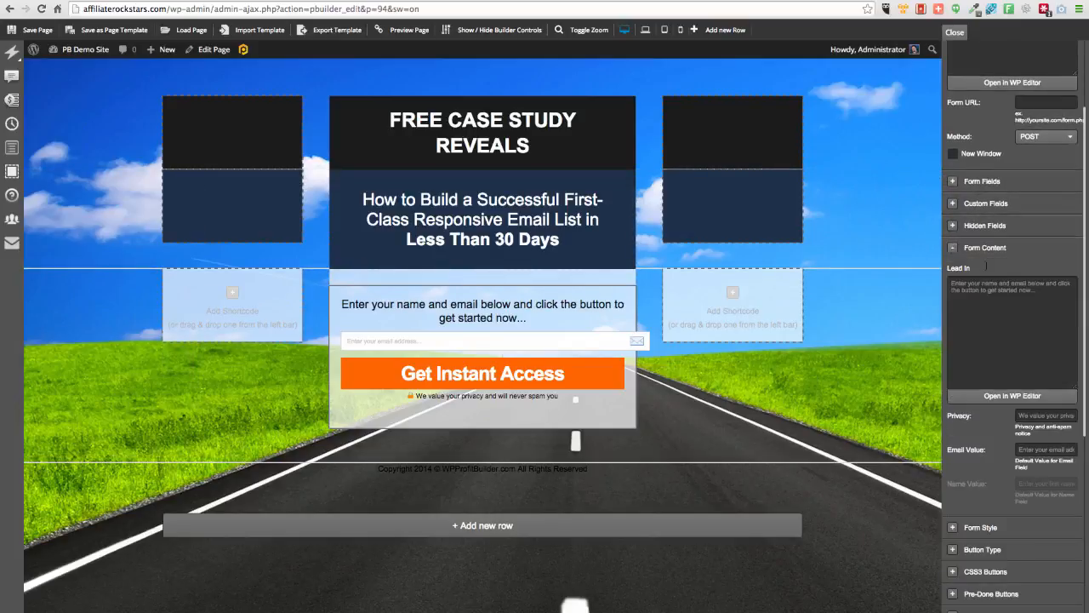
drag(952, 283, 1037, 304)
click(1046, 292)
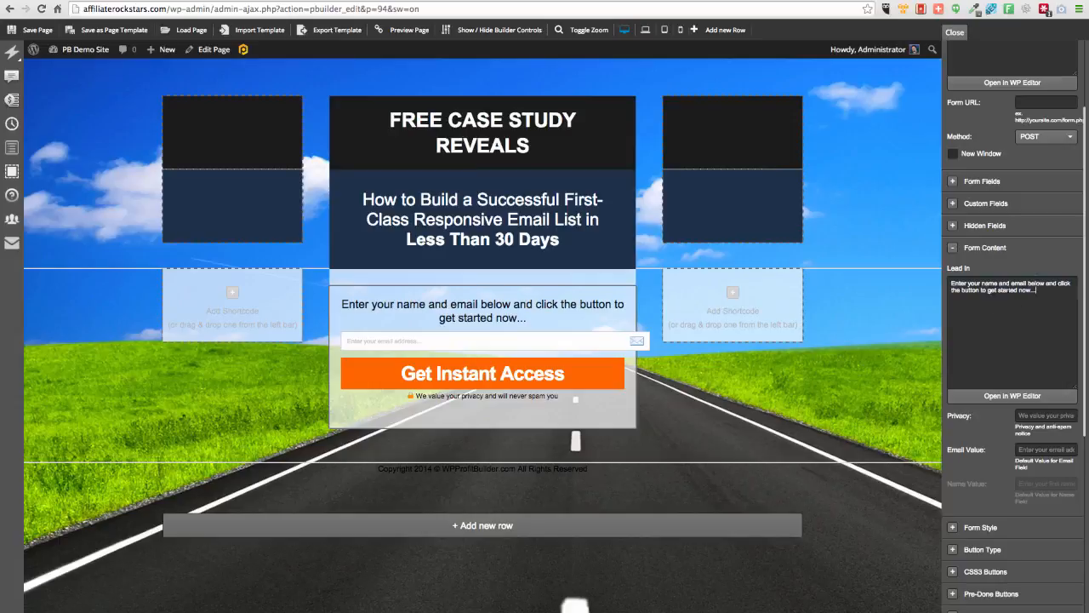
drag(1000, 290, 1086, 292)
key(BackSpace)
key(BackSpace)
key(BackSpace)
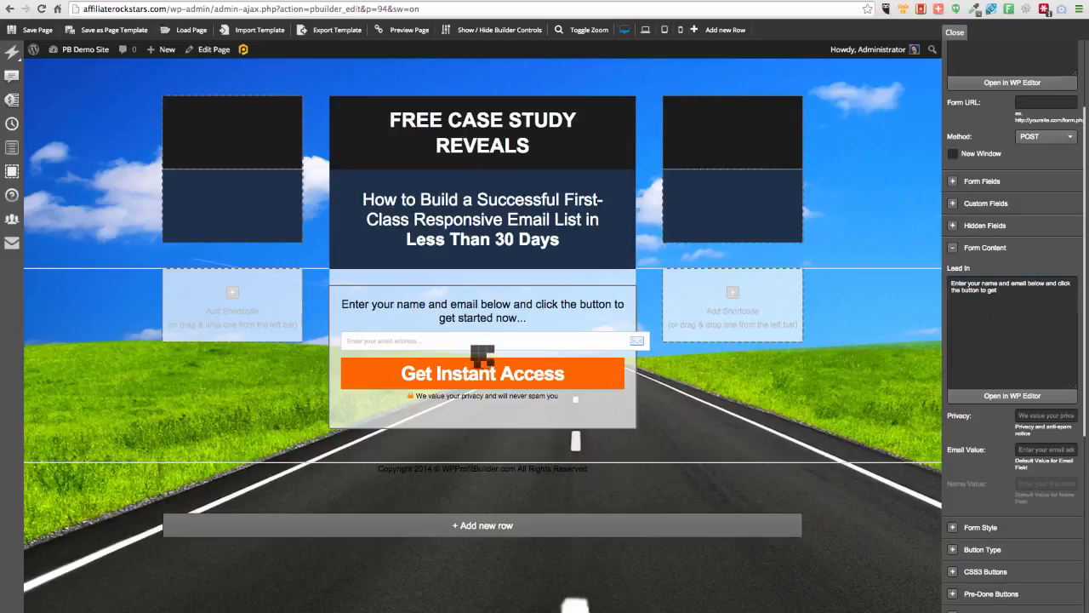
text(INSTANT ACCESS to)
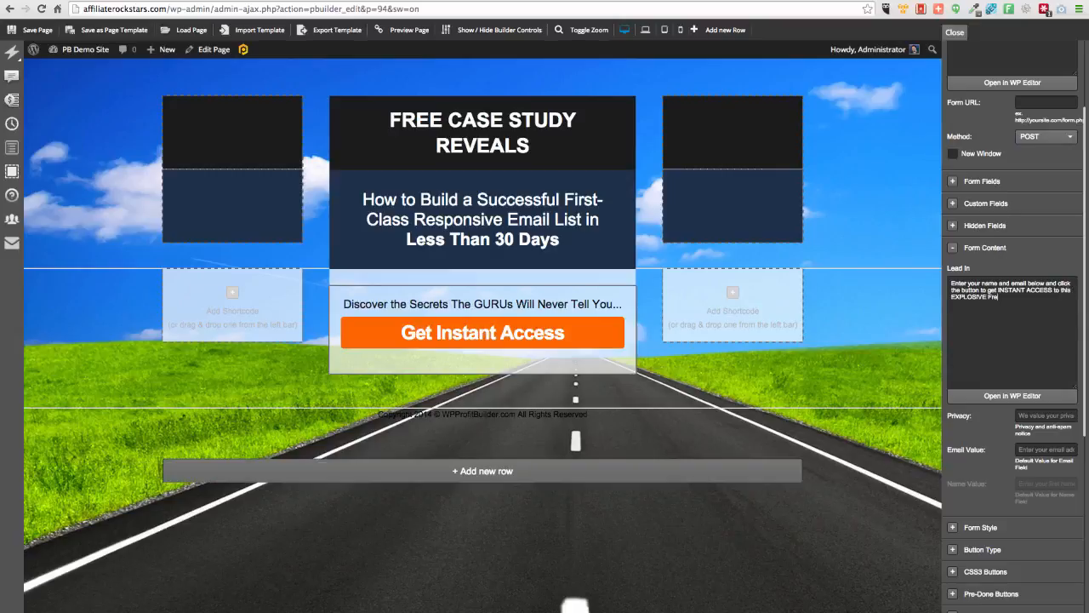
text(this EXPLOSIVE F)
text(ree Rep)
key(BackSpace)
key(BackSpace)
key(BackSpace)
key(BackSpace)
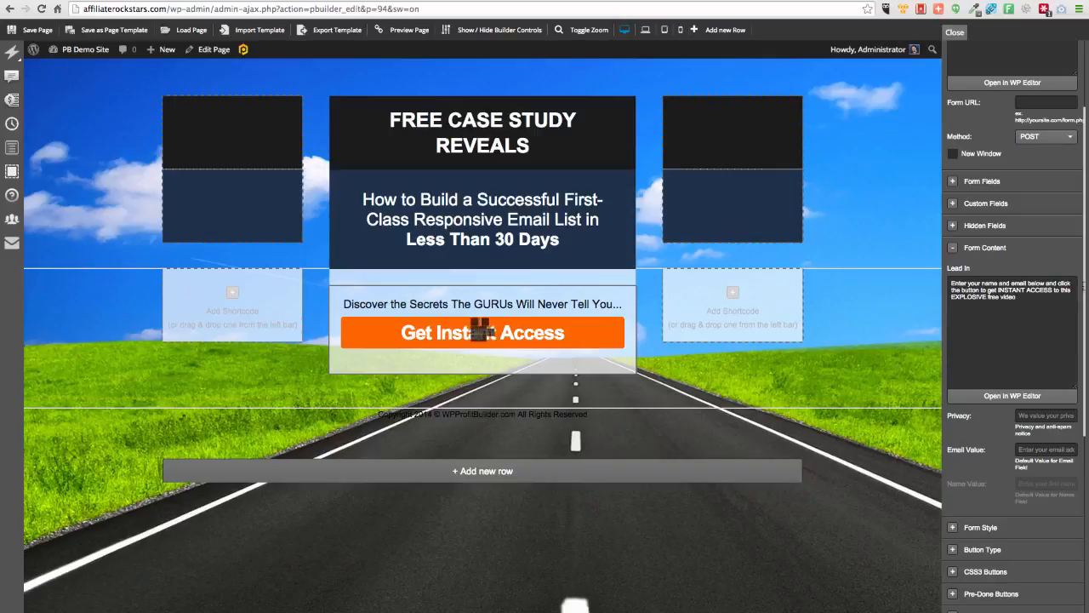
click(569, 315)
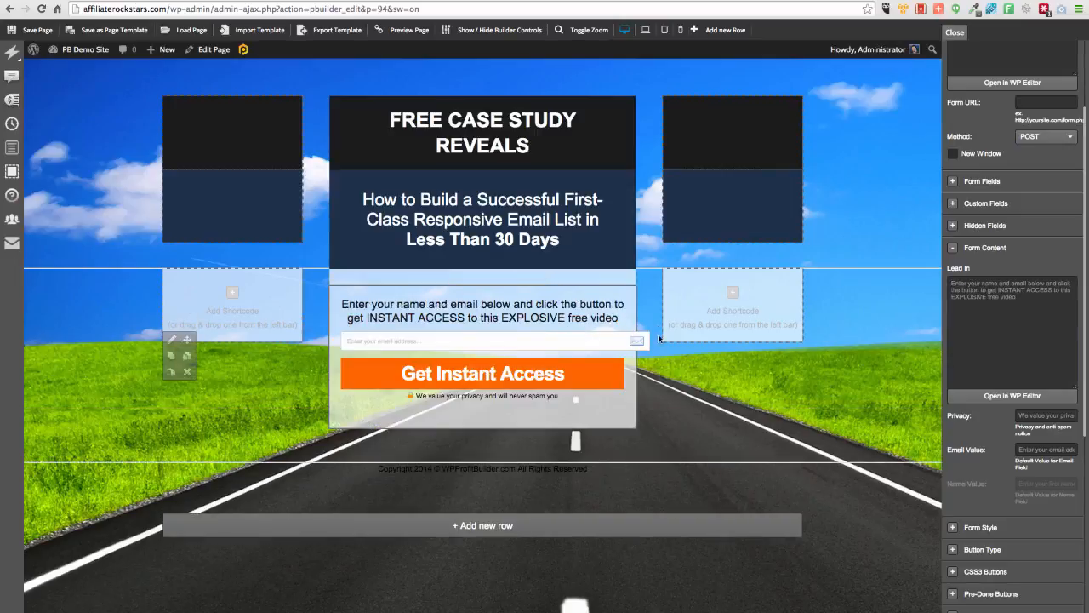
- Bold "INSTANT ACCESS" and "EXPLOSIVE" in the form content's lead-in, end it with "...", and save the content
click(1012, 396)
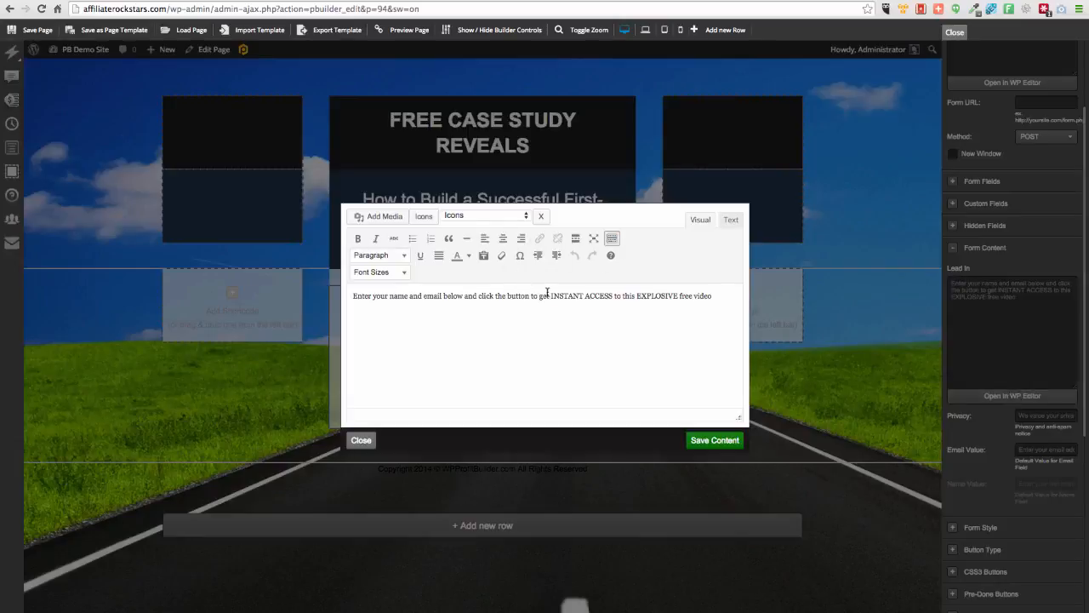
drag(551, 296, 685, 295)
click(357, 238)
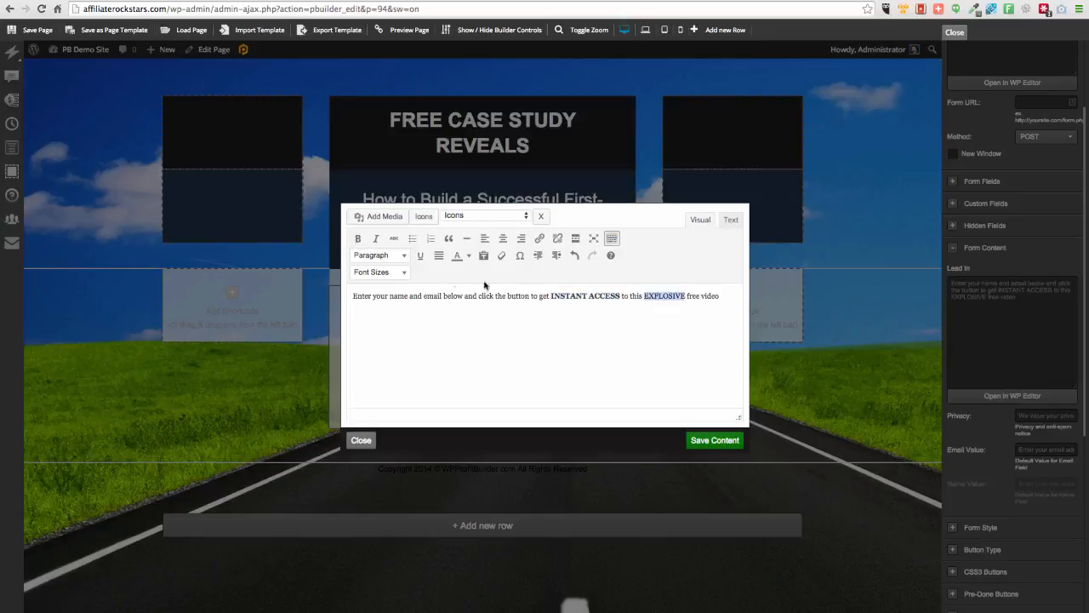
click(358, 239)
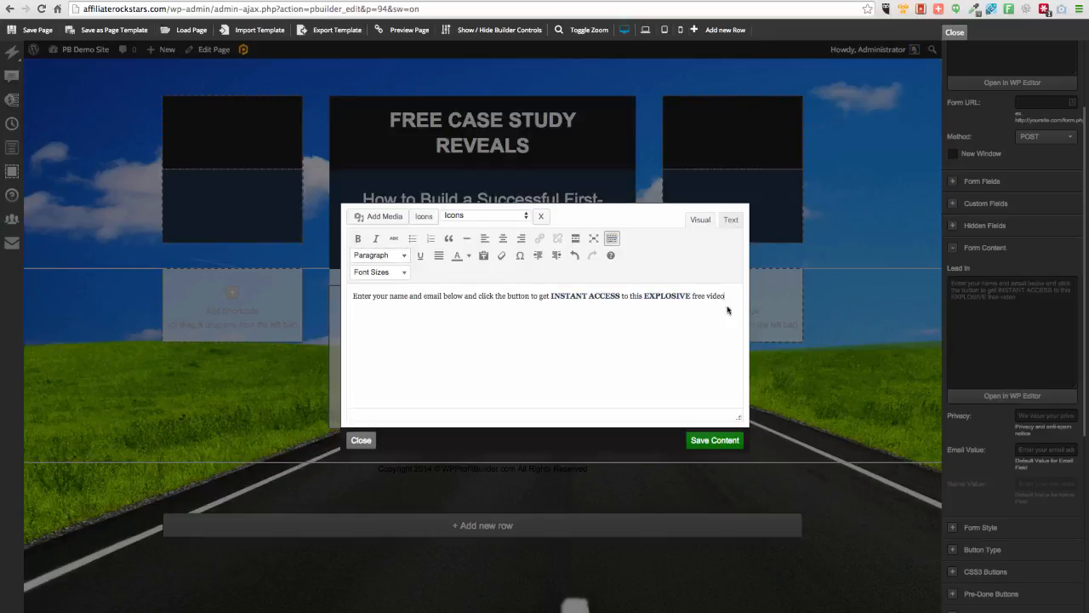
click(715, 440)
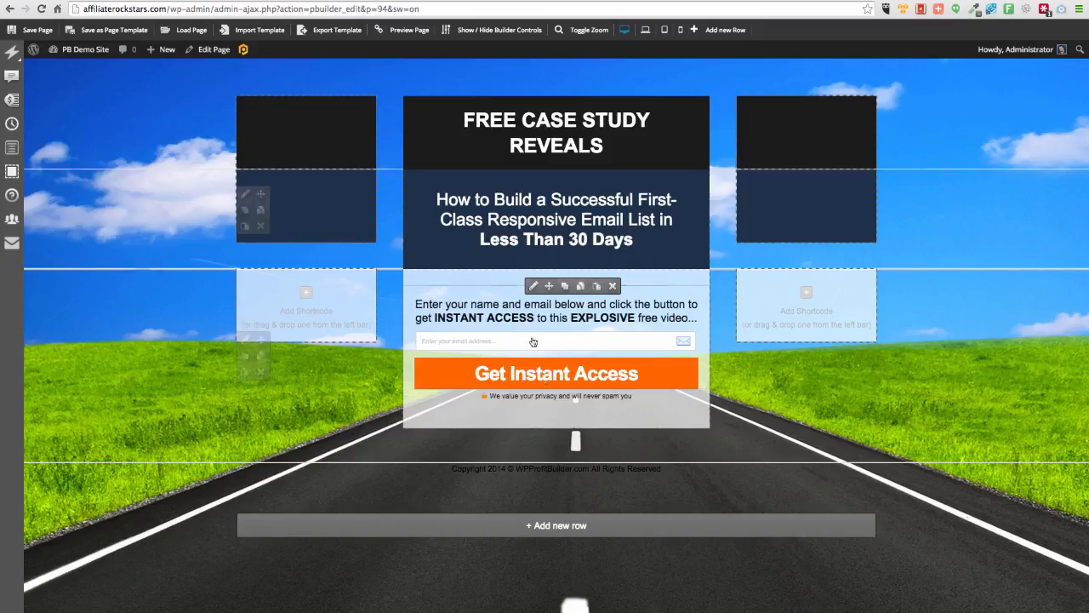
- Open the opt-in form for editing, switch to RapidMailer and generate the offsite code for PB Test List
click(534, 286)
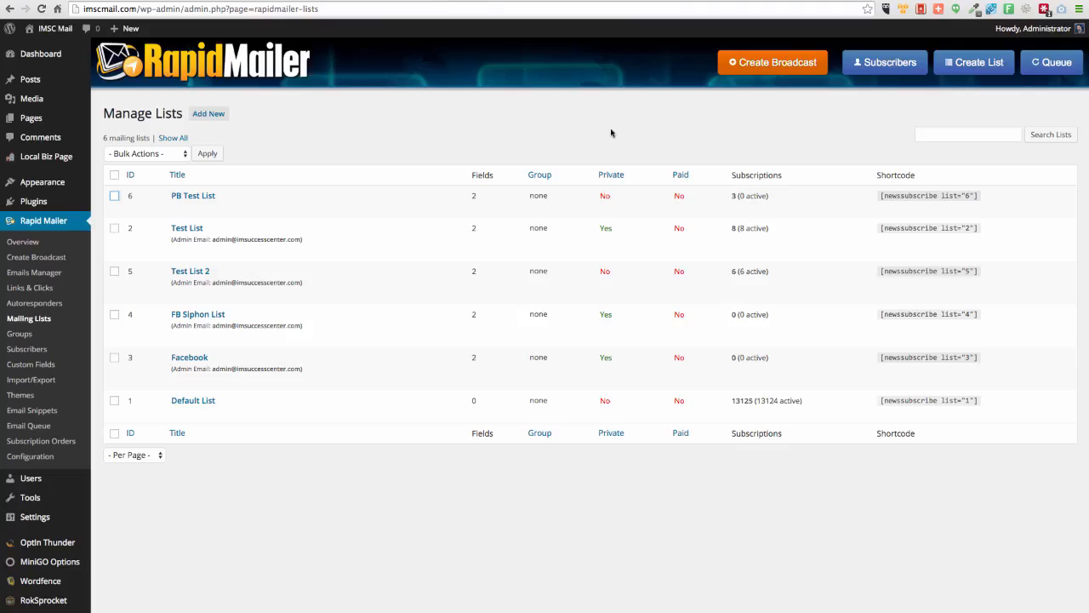
mouse_move(294, 299)
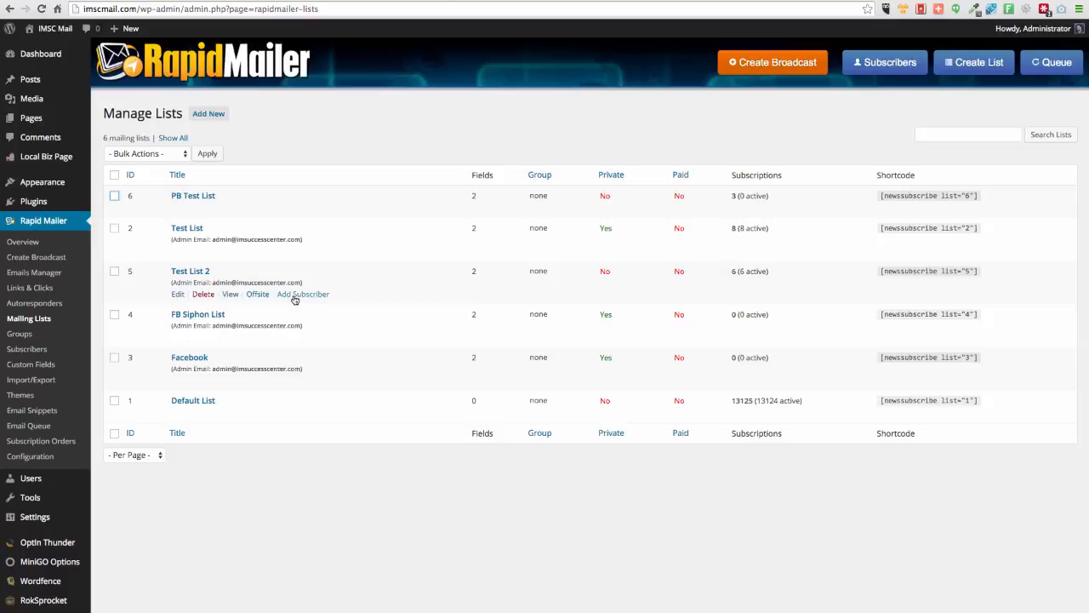
mouse_move(227, 203)
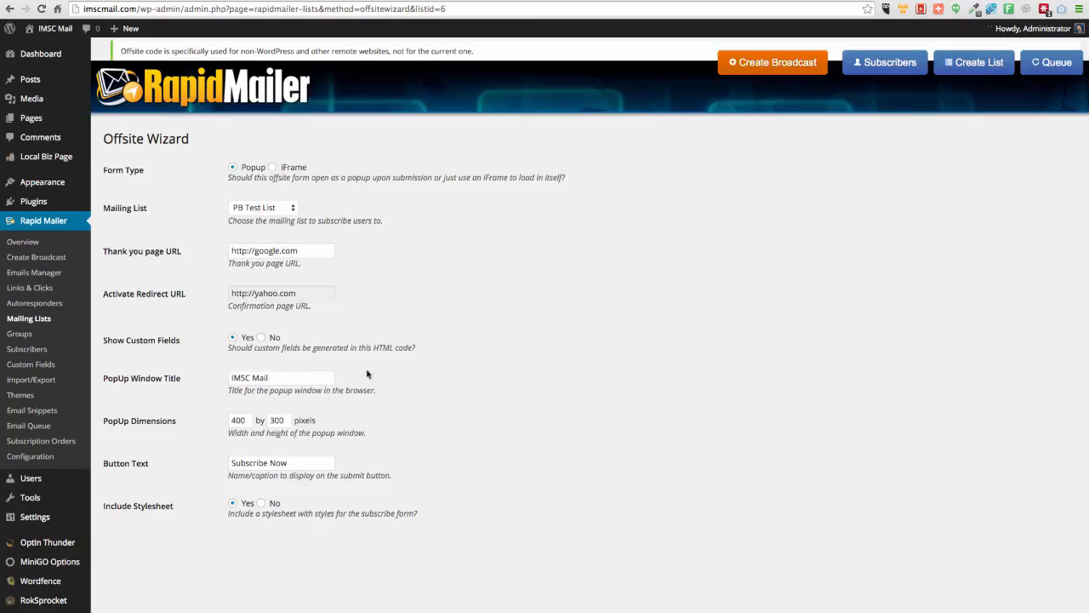
scroll(424, 315, down, 2)
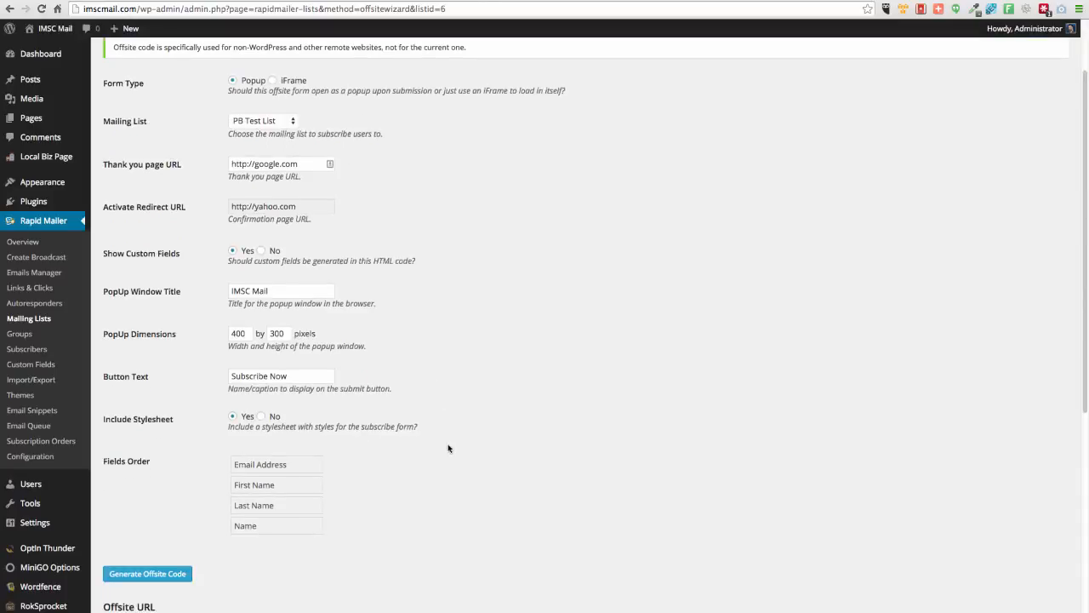
scroll(418, 428, down, 2)
click(182, 481)
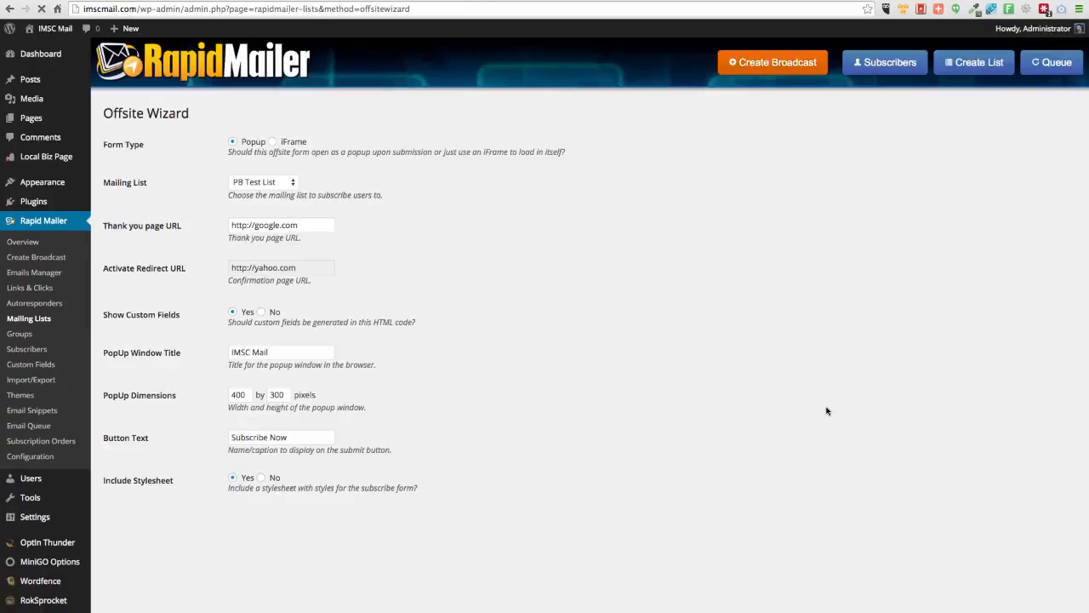
- Copy RapidMailer's Offsite Code and paste it as the Form Code of the opt-in form in Profit Builder
scroll(826, 410, down, 10)
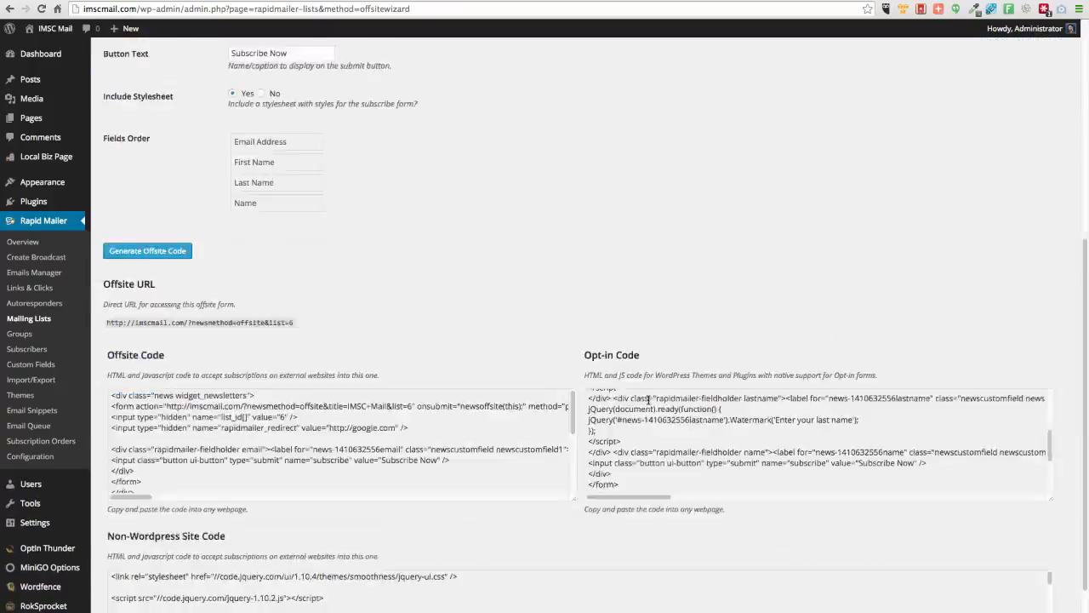
click(445, 374)
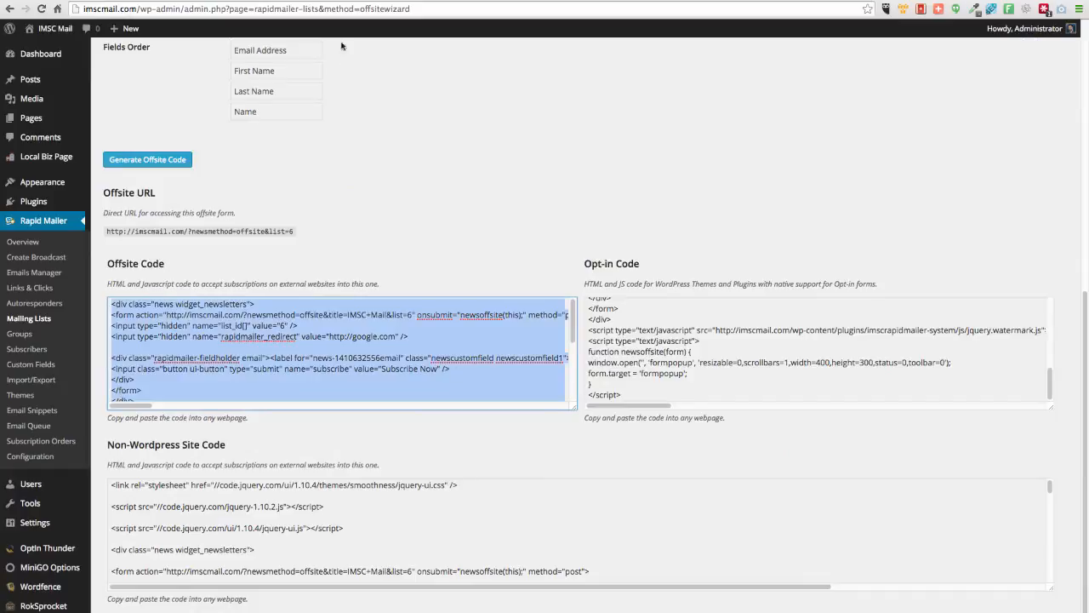
key(ctrl+Tab)
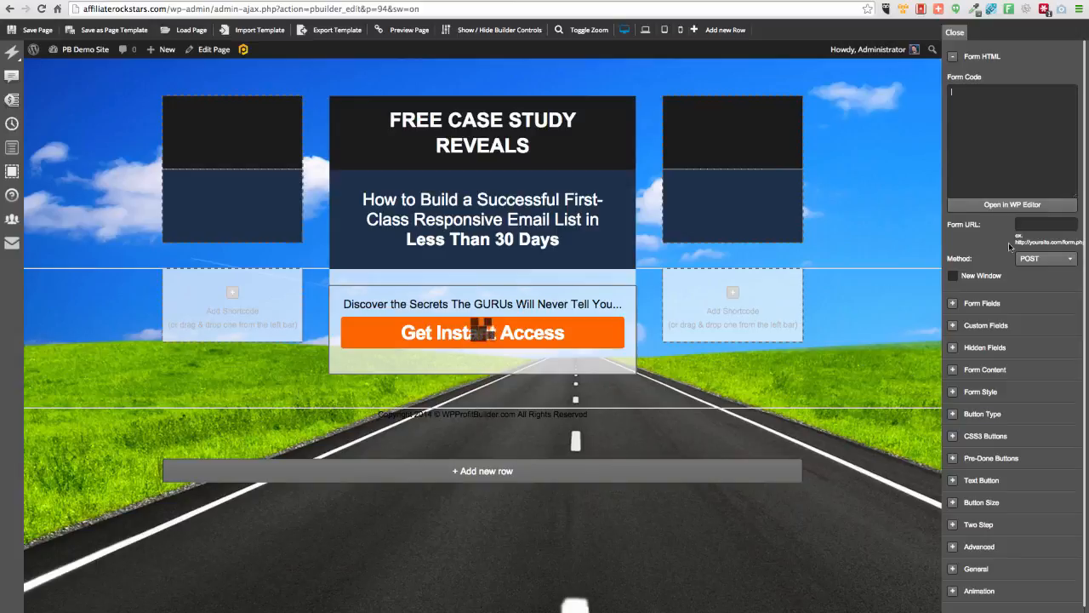
key(ctrl+v)
scroll(1011, 140, up, 5)
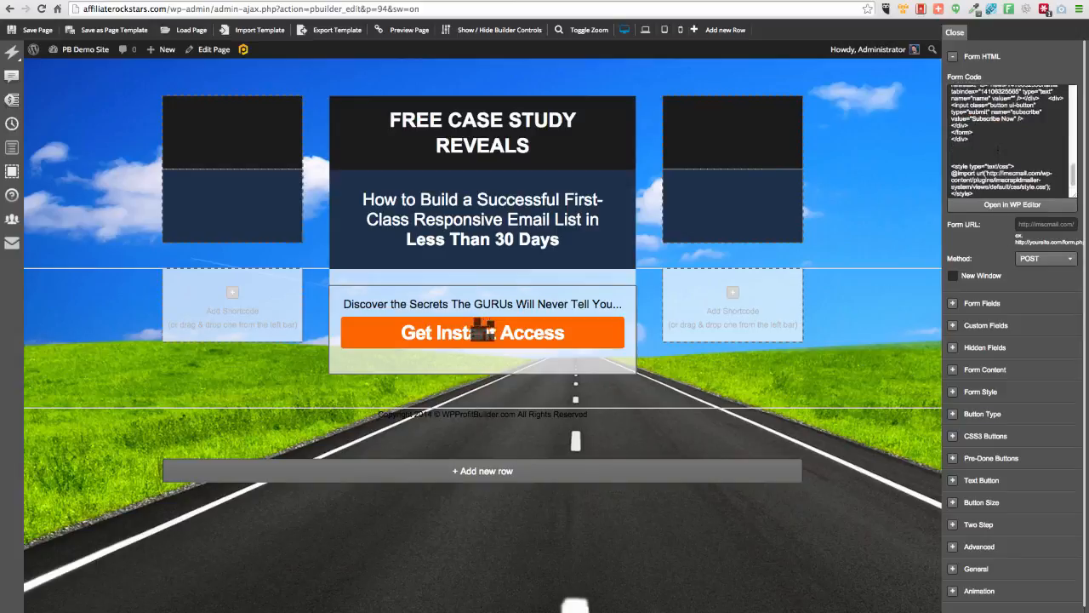
scroll(1011, 141, up, 3)
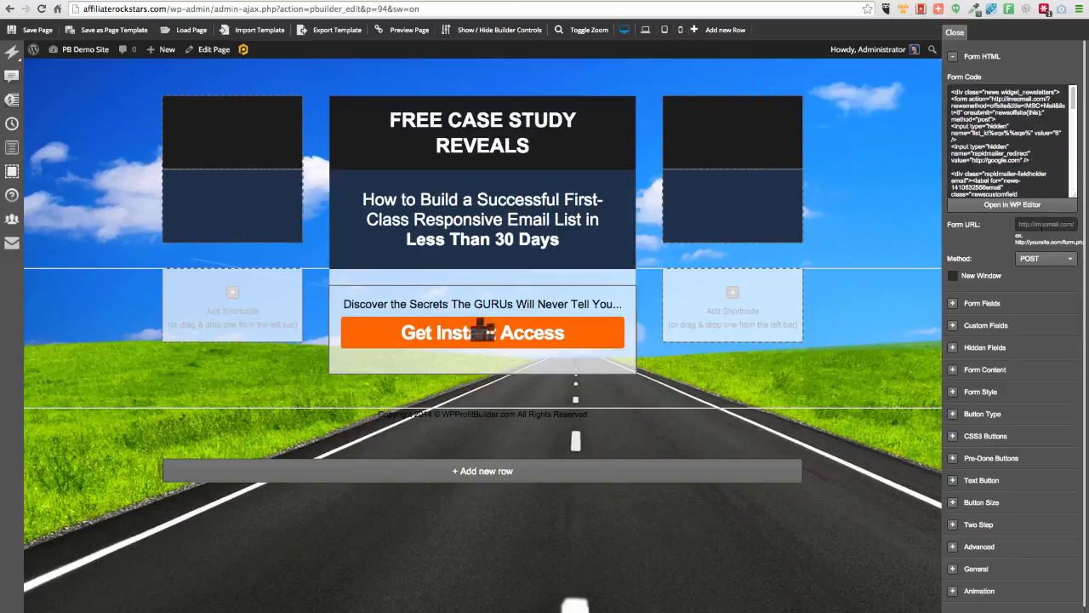
scroll(1026, 308, down, 1)
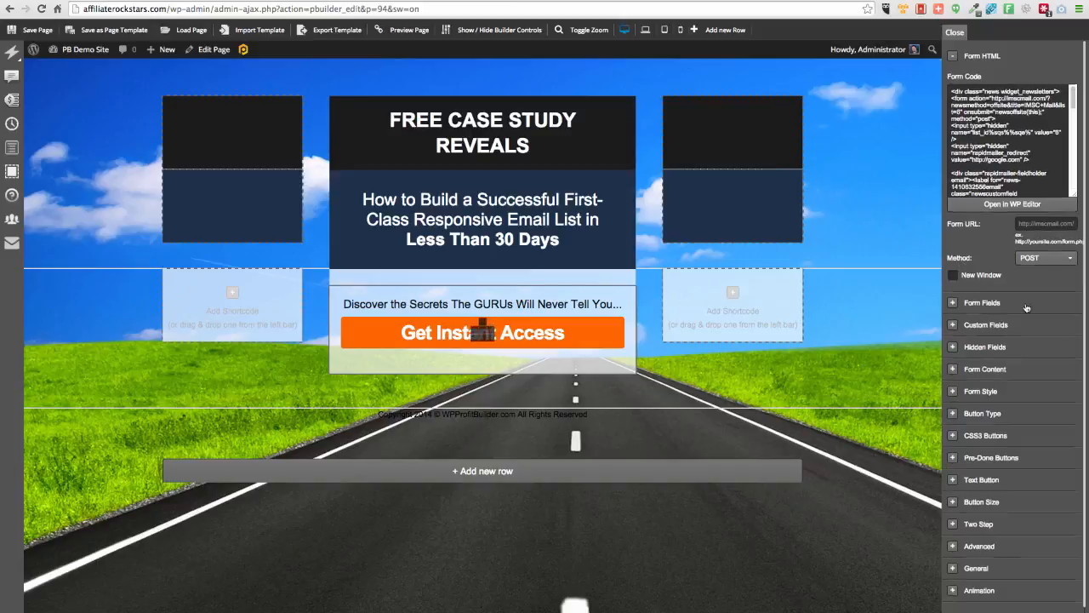
- Keep the Email Field mapped to email and turn off No Name so the opt-in form also asks for a name
scroll(1026, 307, down, 1)
click(957, 264)
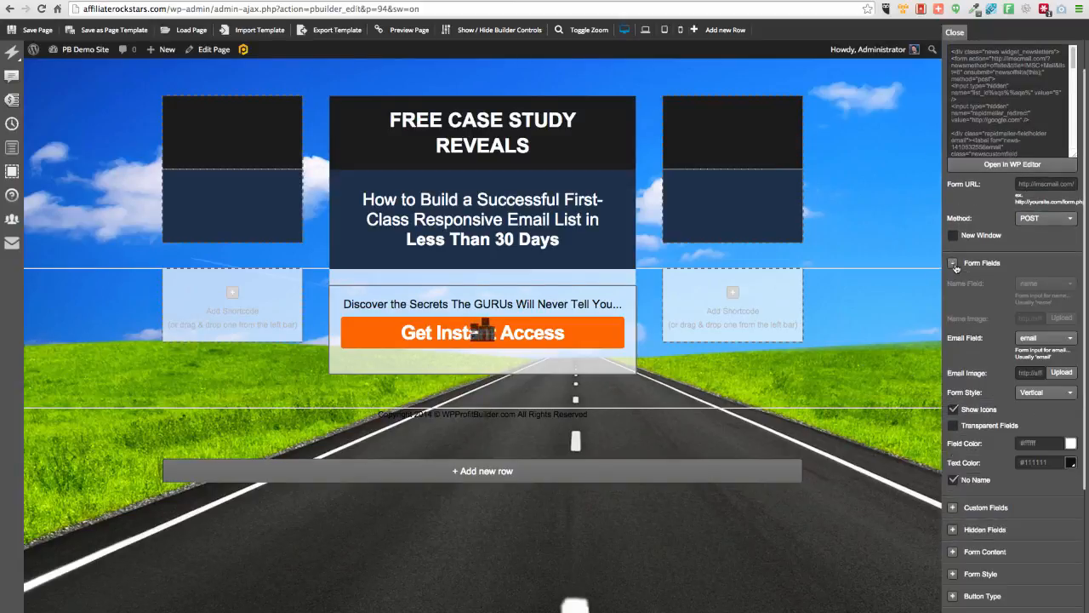
scroll(998, 356, down, 8)
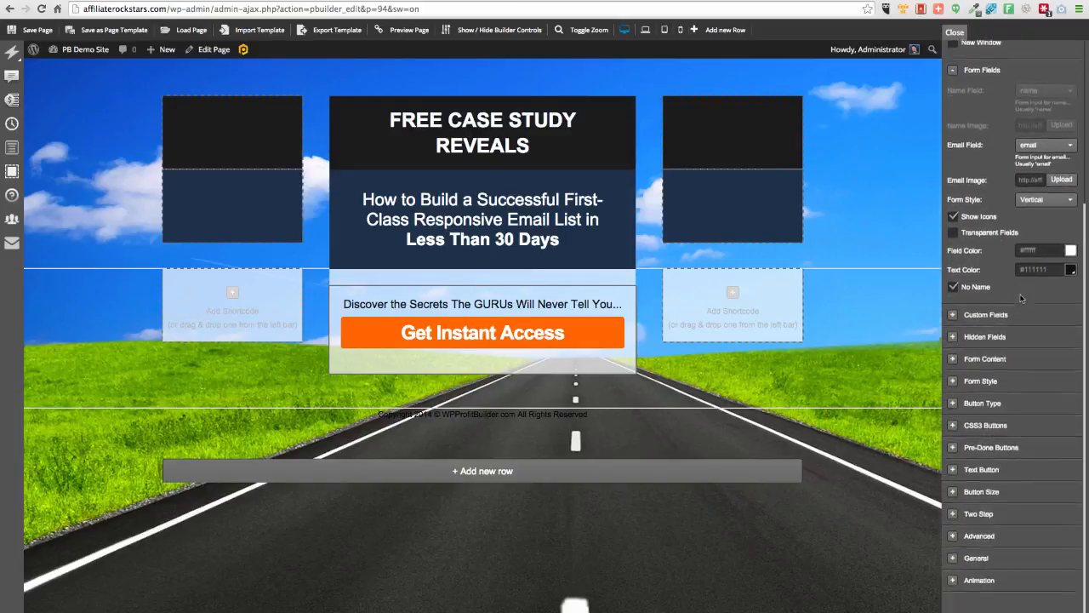
scroll(987, 310, up, 3)
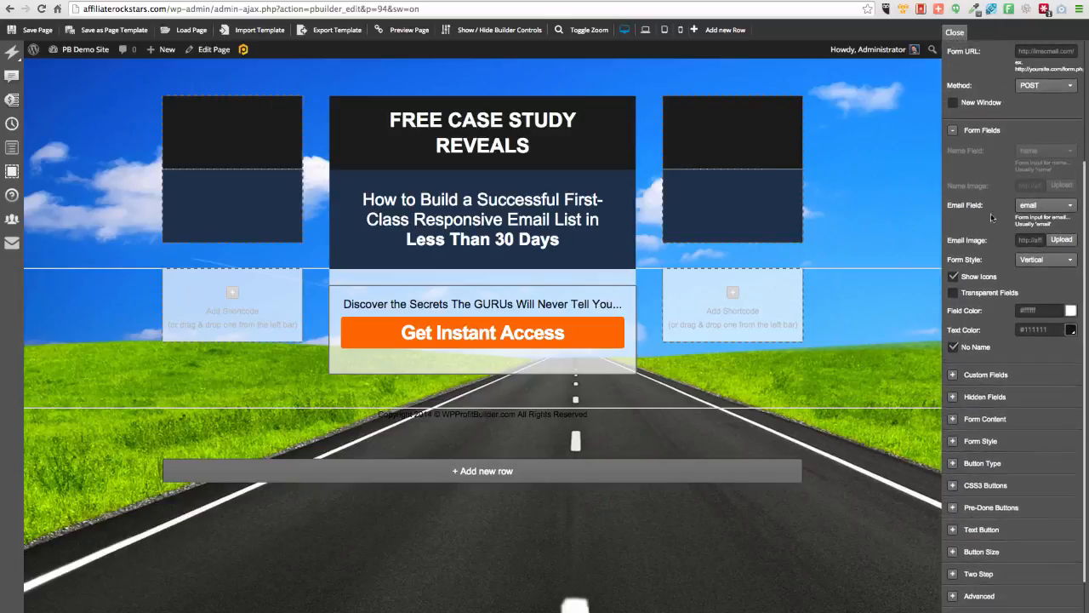
click(1071, 205)
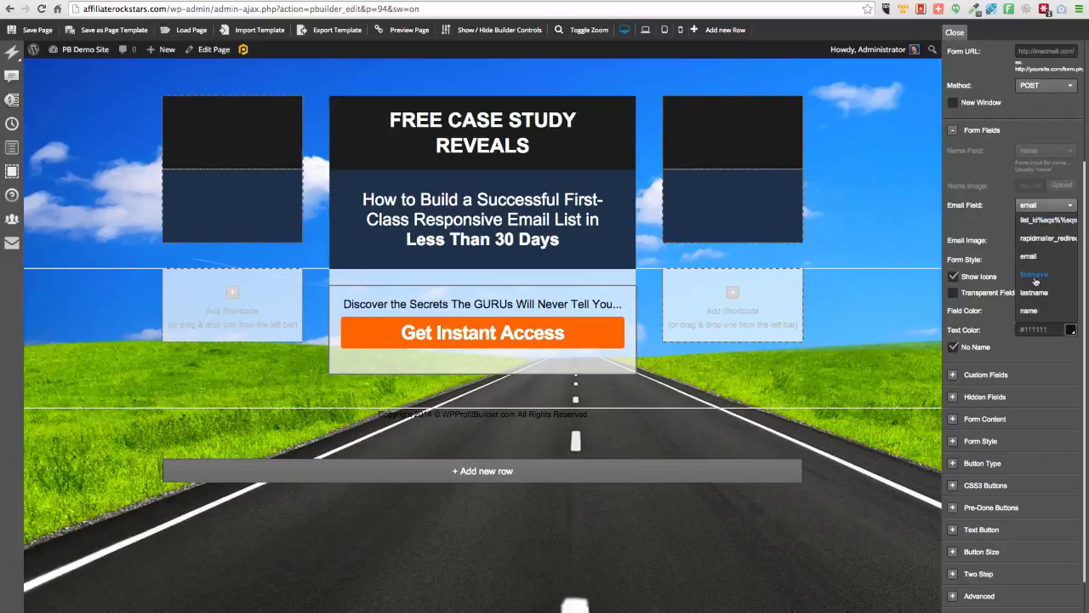
click(1068, 207)
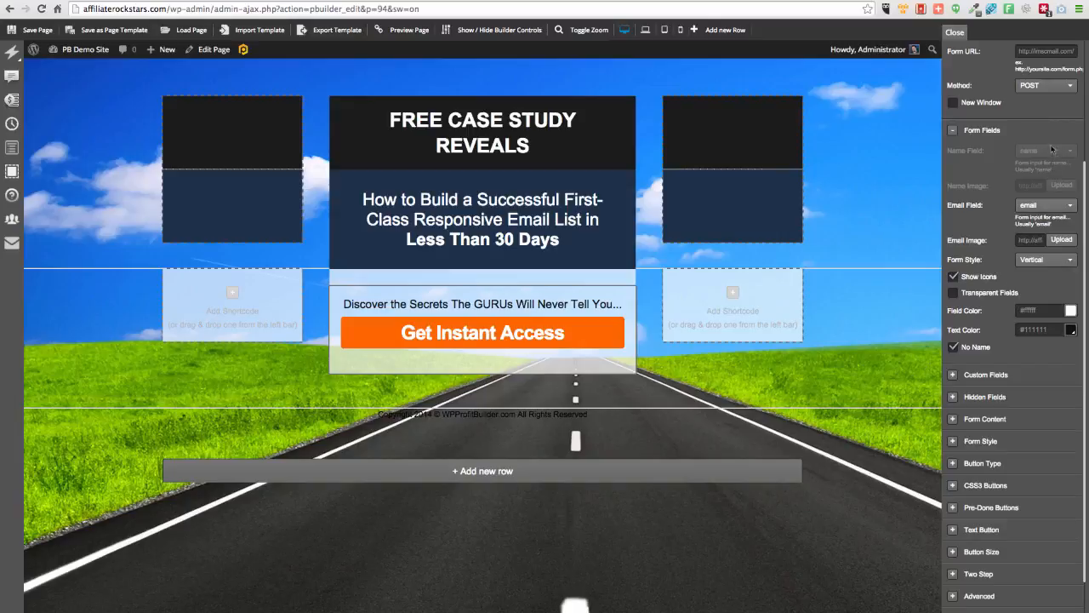
click(952, 348)
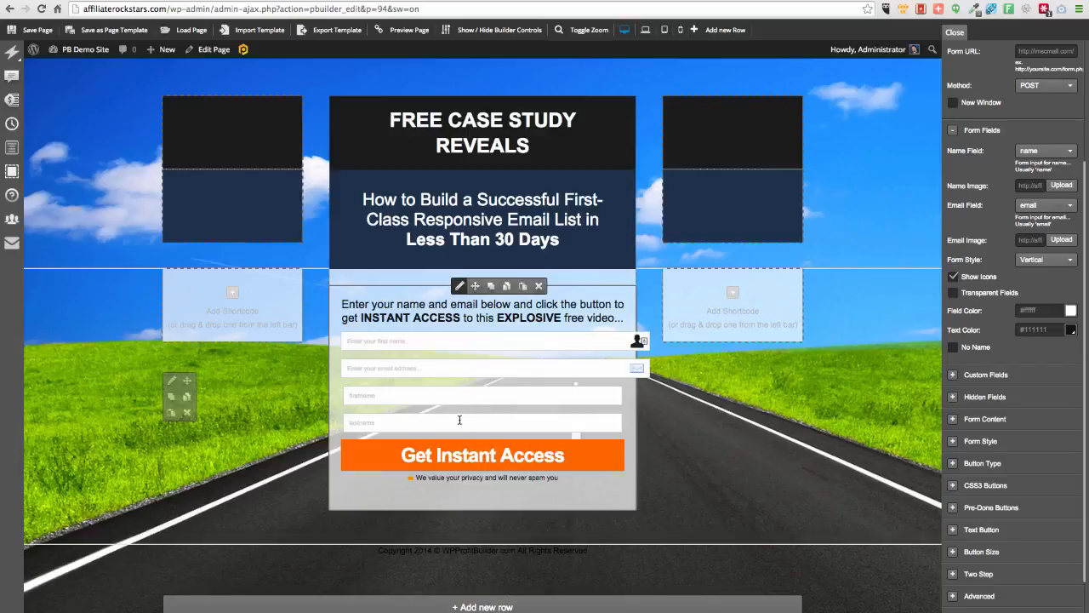
- Remove the firstname and lastname custom fields from the opt-in form
click(953, 374)
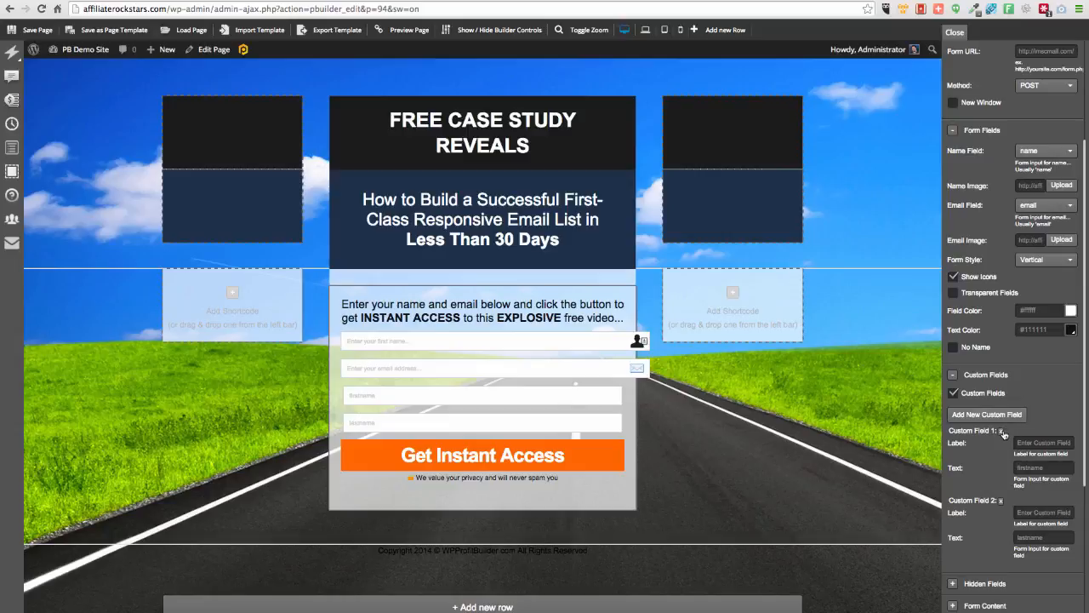
click(953, 394)
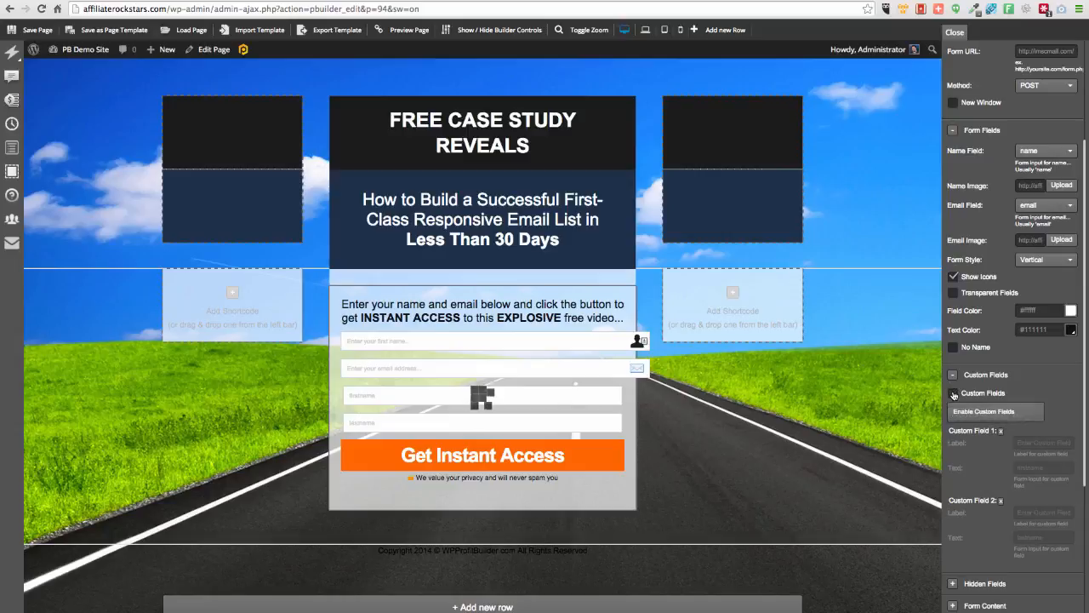
click(954, 393)
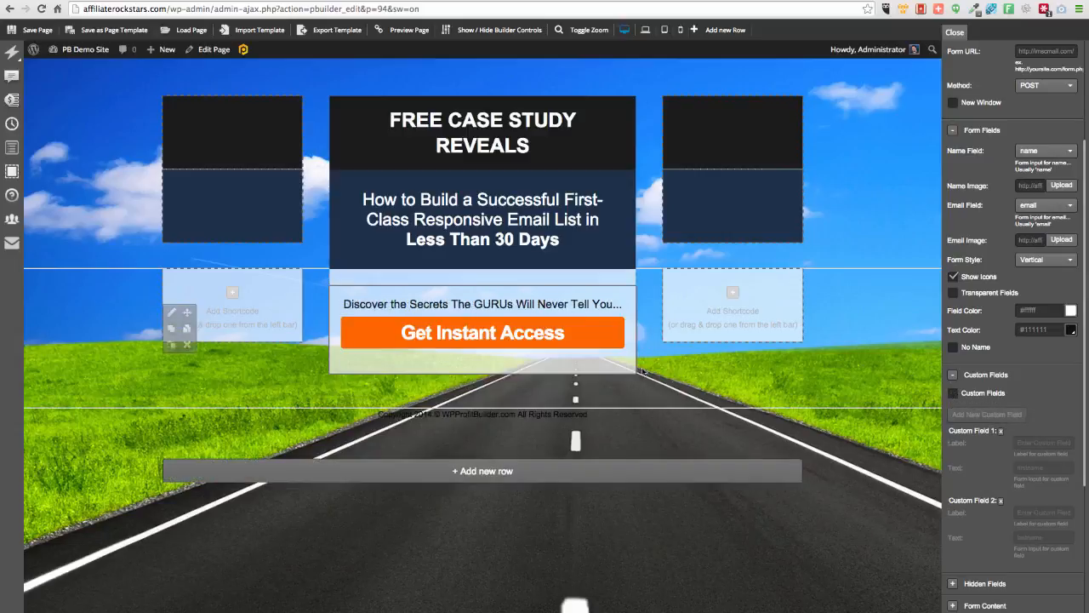
click(954, 394)
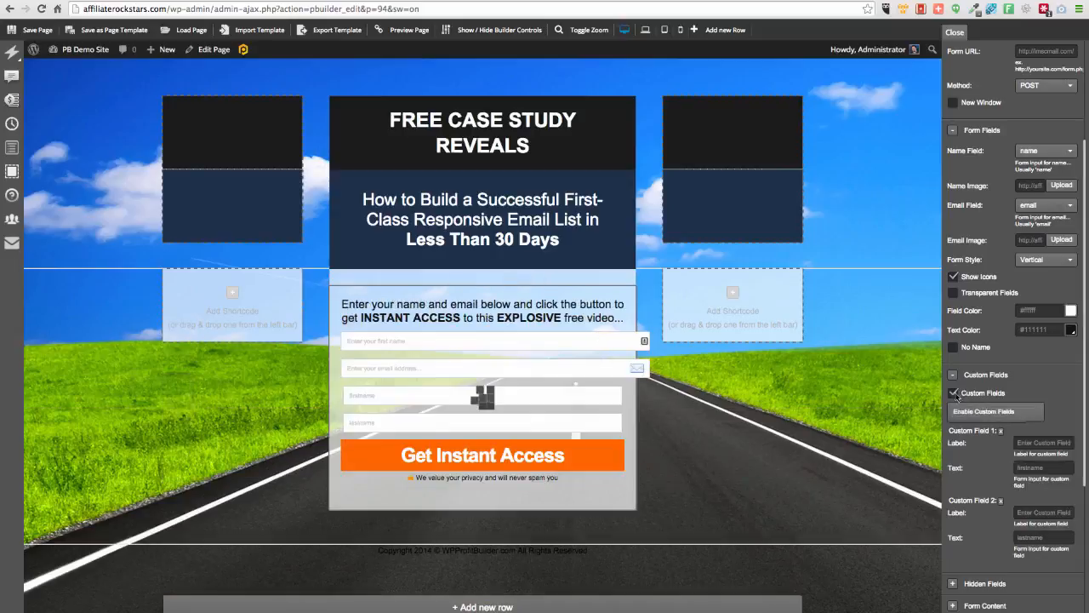
click(1001, 431)
click(1002, 432)
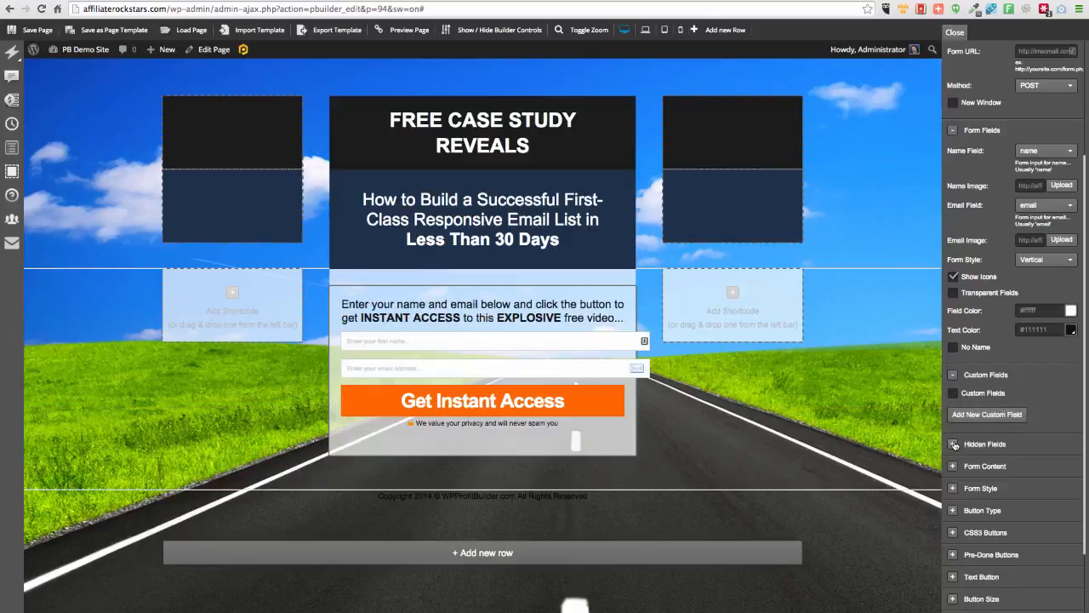
- Review the names and values of the opt-in form's hidden fields
click(953, 444)
scroll(1018, 474, down, 5)
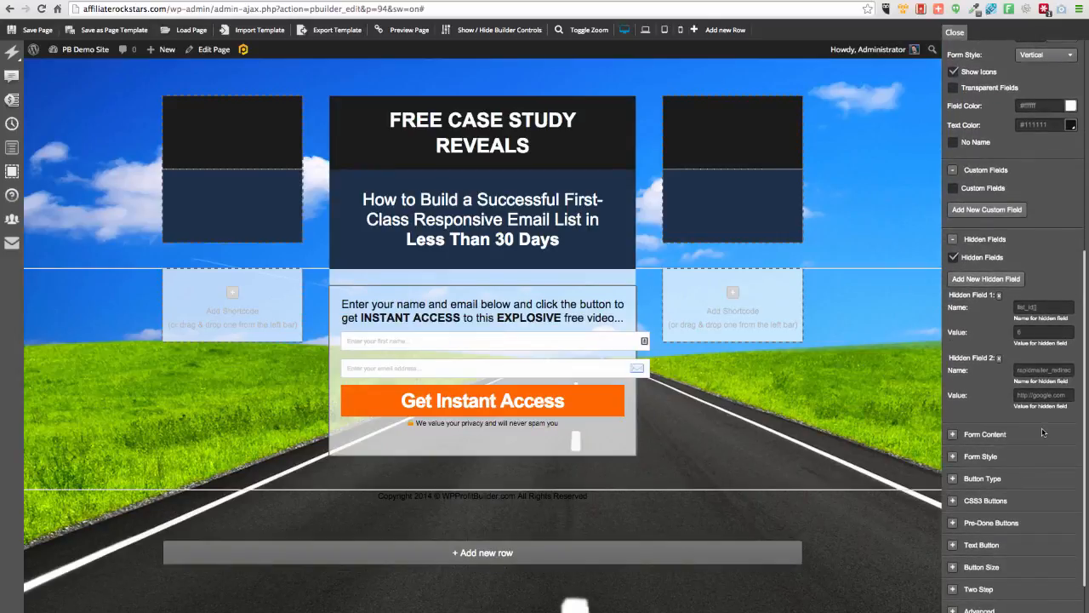
scroll(1043, 432, down, 1)
scroll(1013, 387, up, 9)
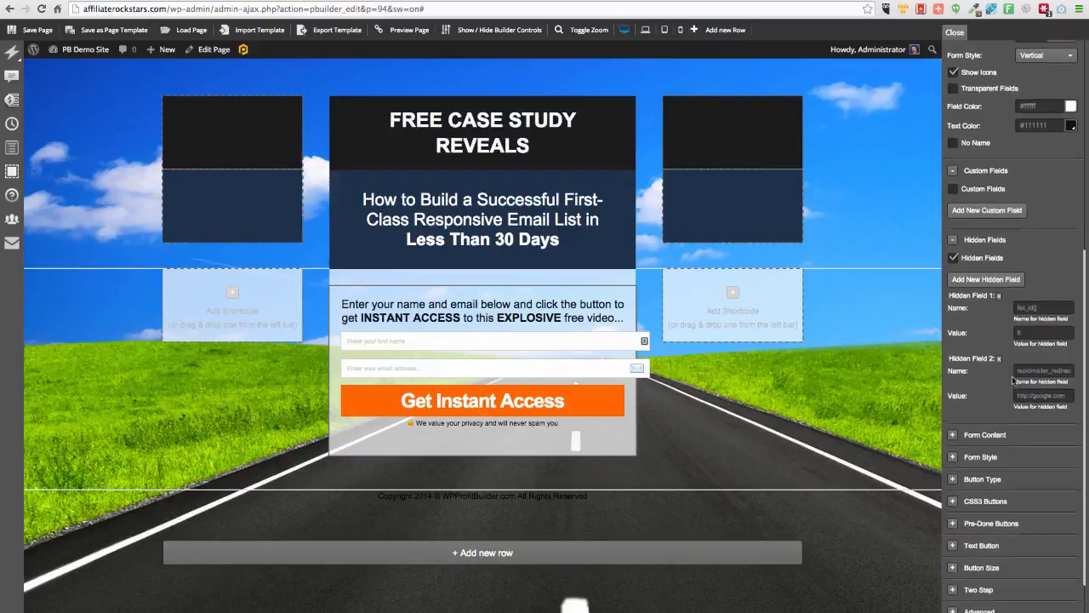
scroll(1013, 388, up, 1)
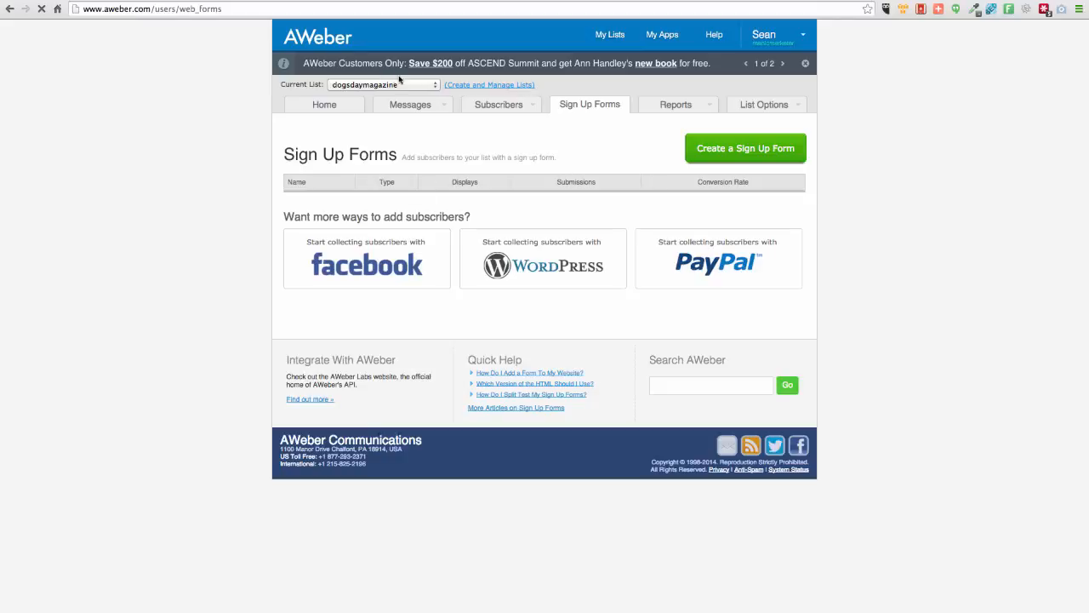
- Switch to AWeber, create a sign-up form for the dogsdaymagazine list, save its default design and continue to its settings
click(729, 152)
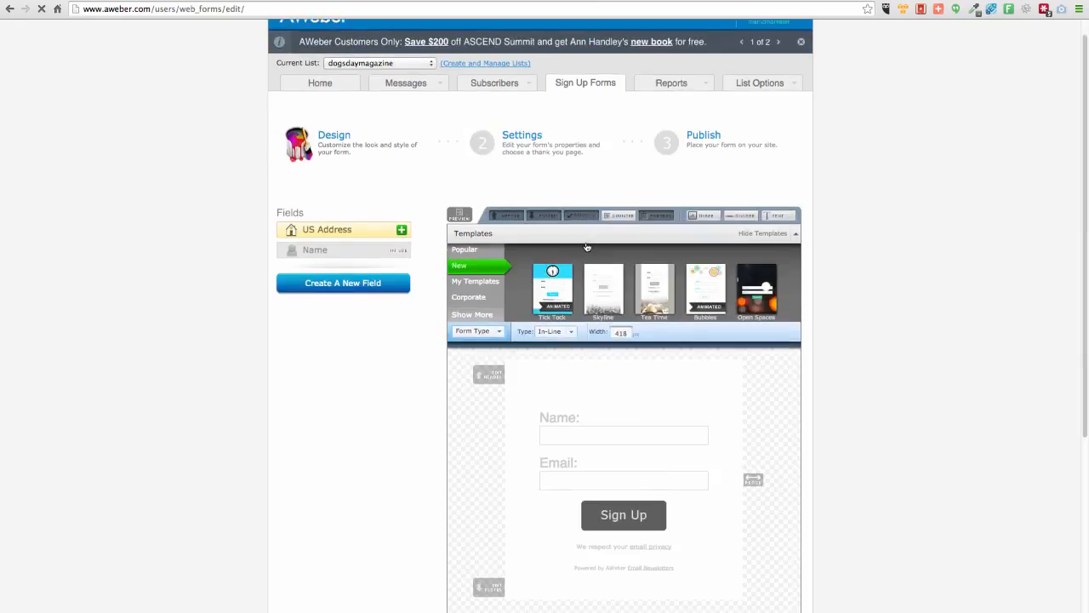
scroll(646, 296, down, 2)
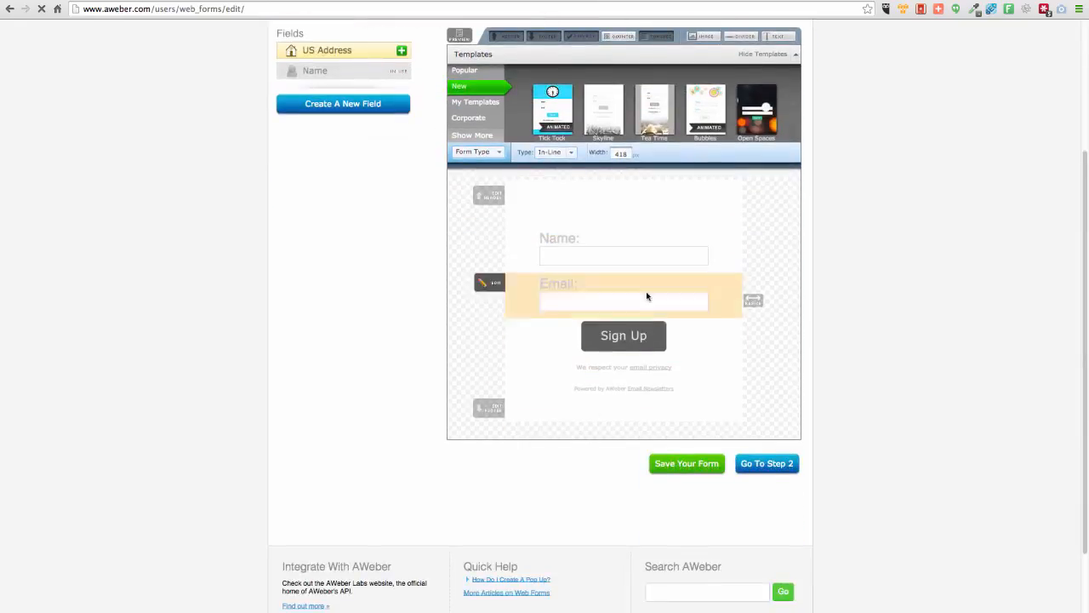
click(704, 463)
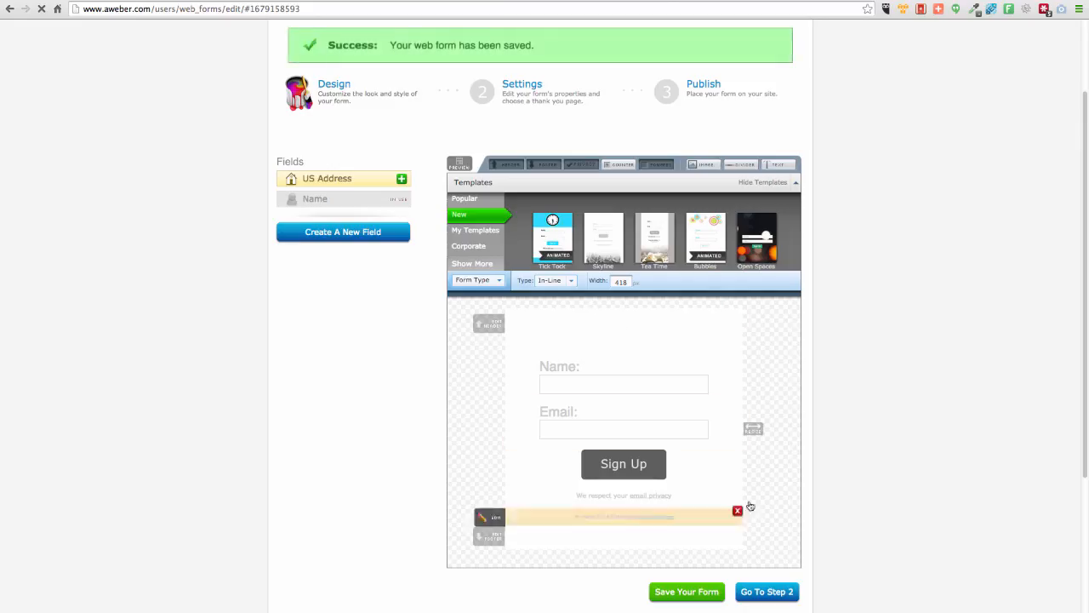
click(766, 600)
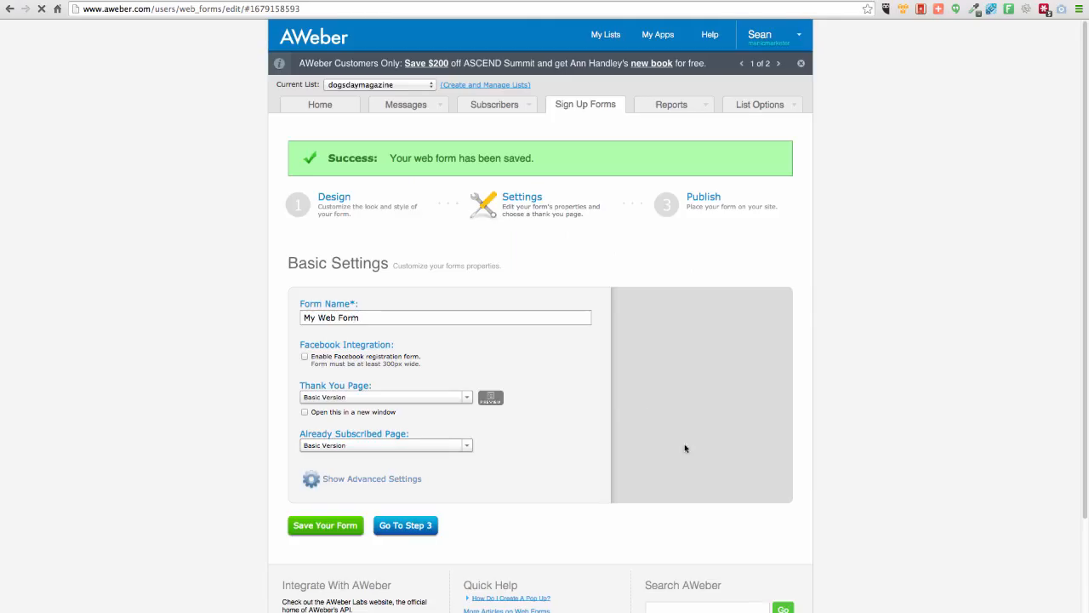
scroll(683, 434, down, 2)
triple_click(364, 165)
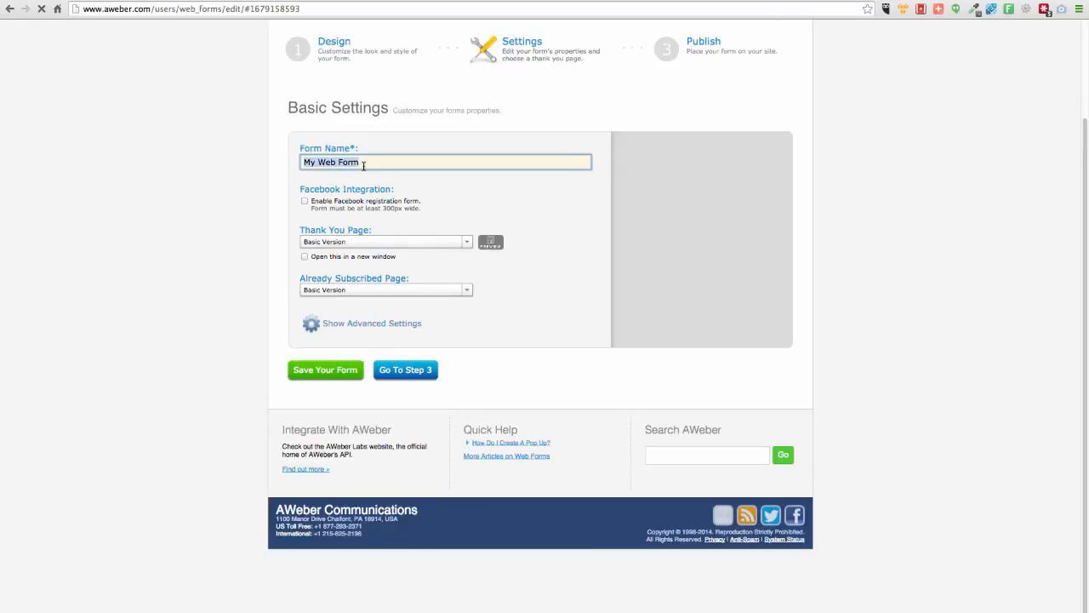
text(DDForm)
click(332, 244)
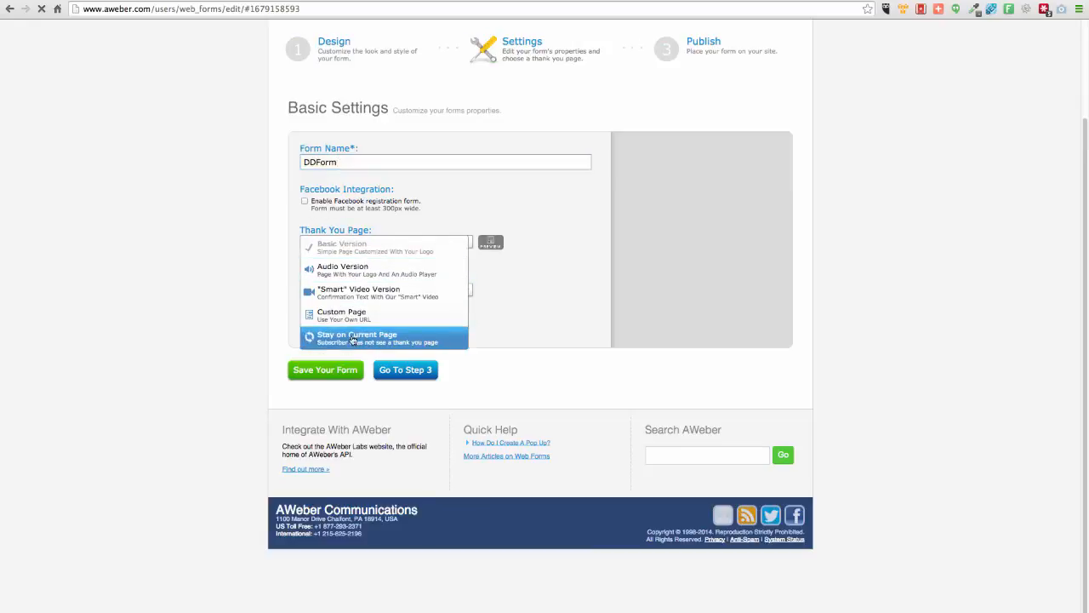
click(345, 258)
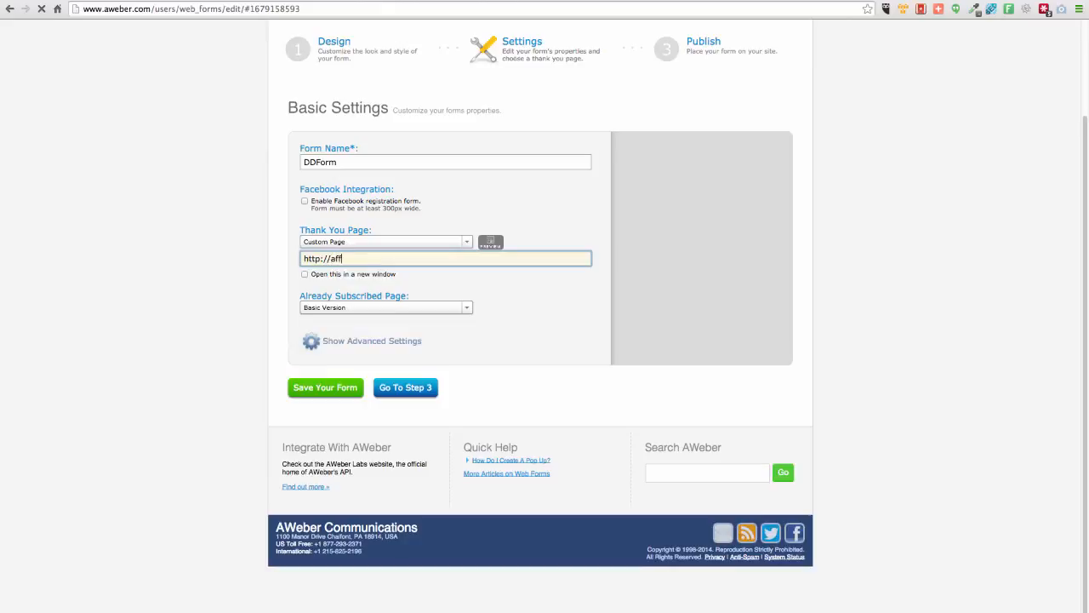
text(affiliaterockstars.com/thanks)
click(353, 307)
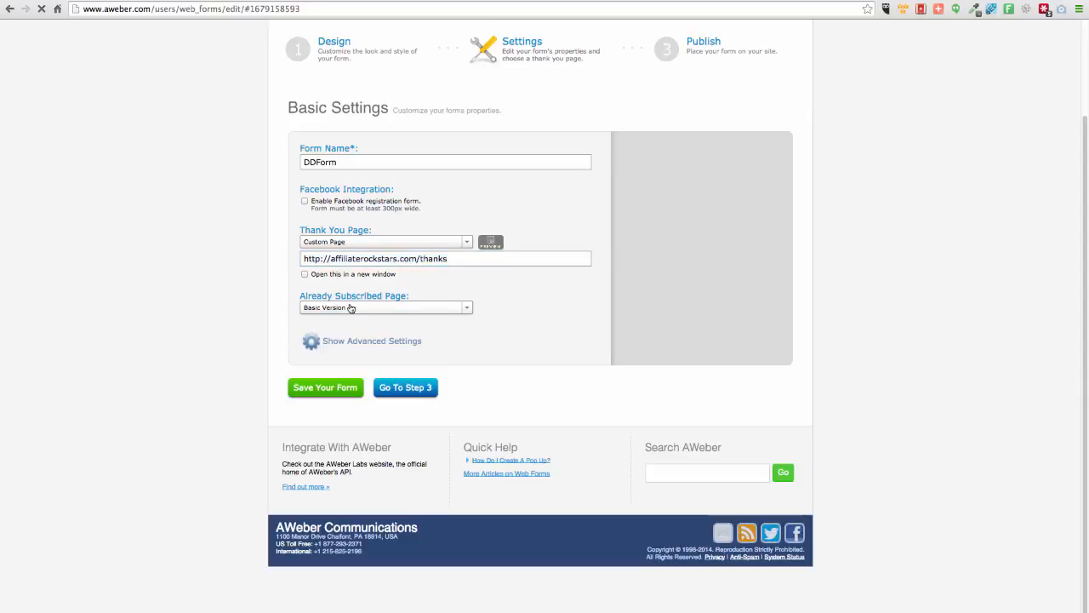
click(343, 335)
click(372, 326)
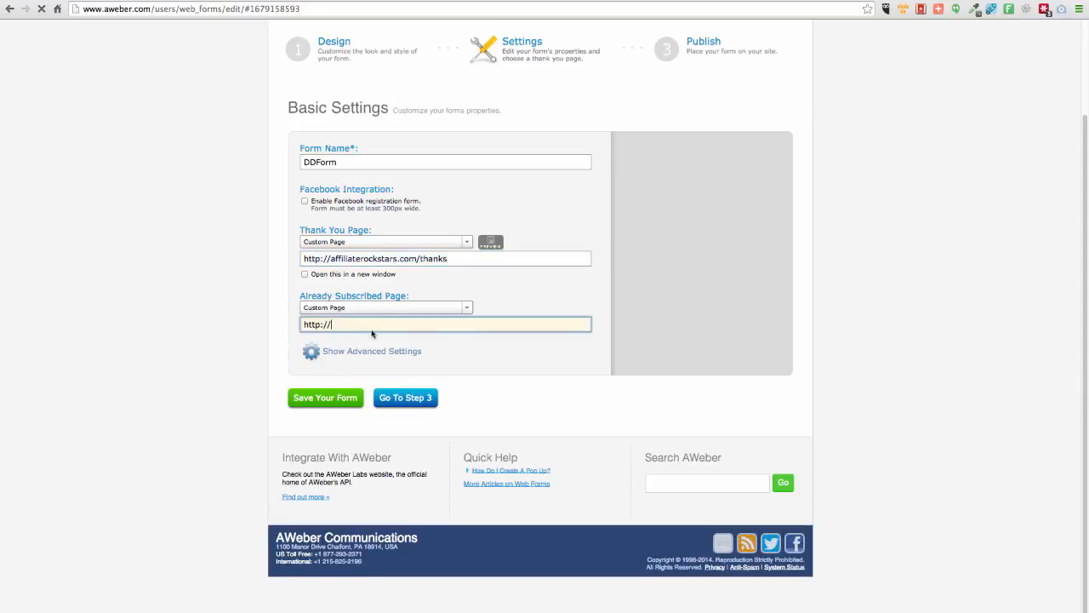
text(http://affiliaterockstars.com/thanks)
triple_click(374, 327)
text(http://affiliaterockstars.com/thanks)
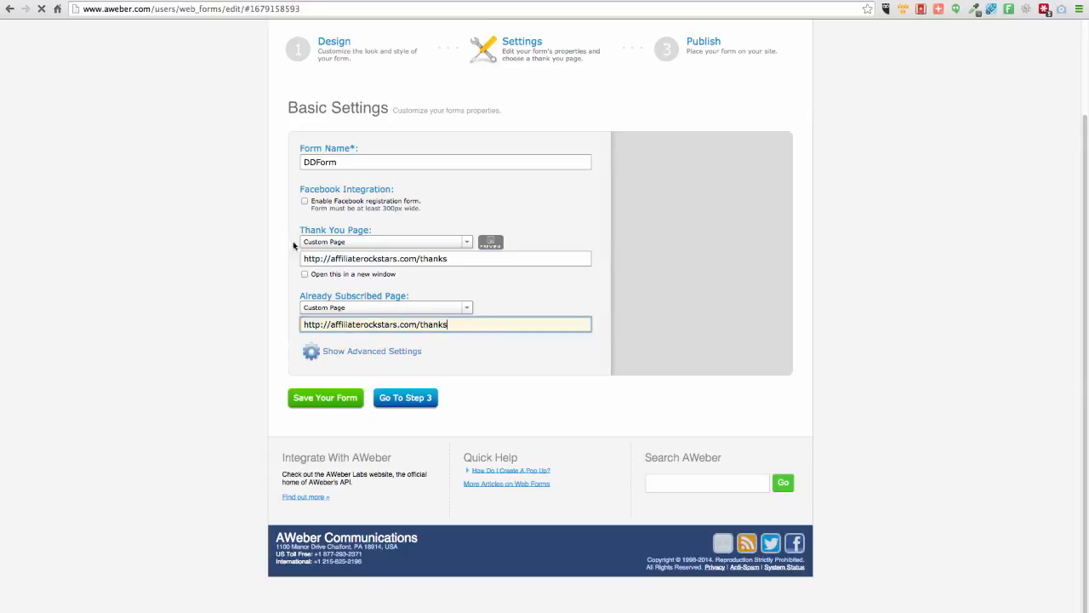
click(330, 398)
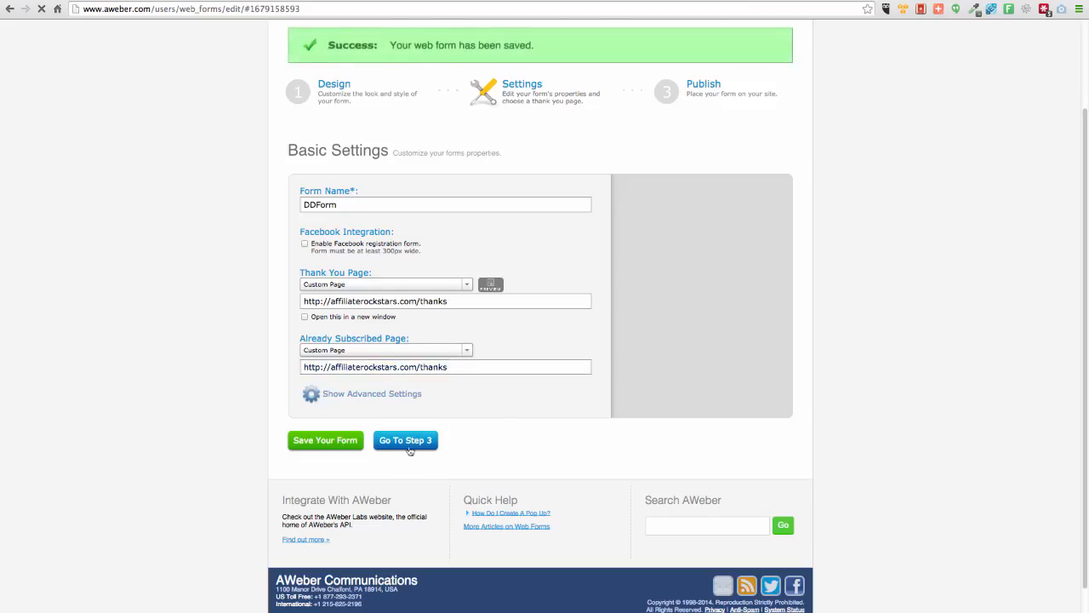
- Copy the self-install Raw HTML Version of DDForm and paste it over the opt-in form's Form Code in Profit Builder
click(406, 440)
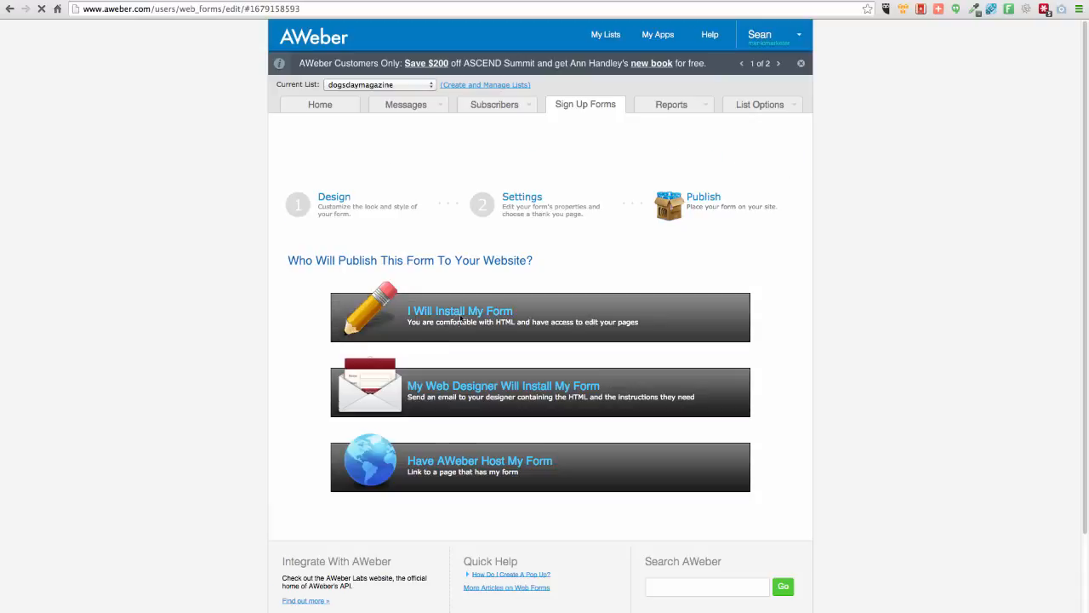
click(462, 272)
click(623, 329)
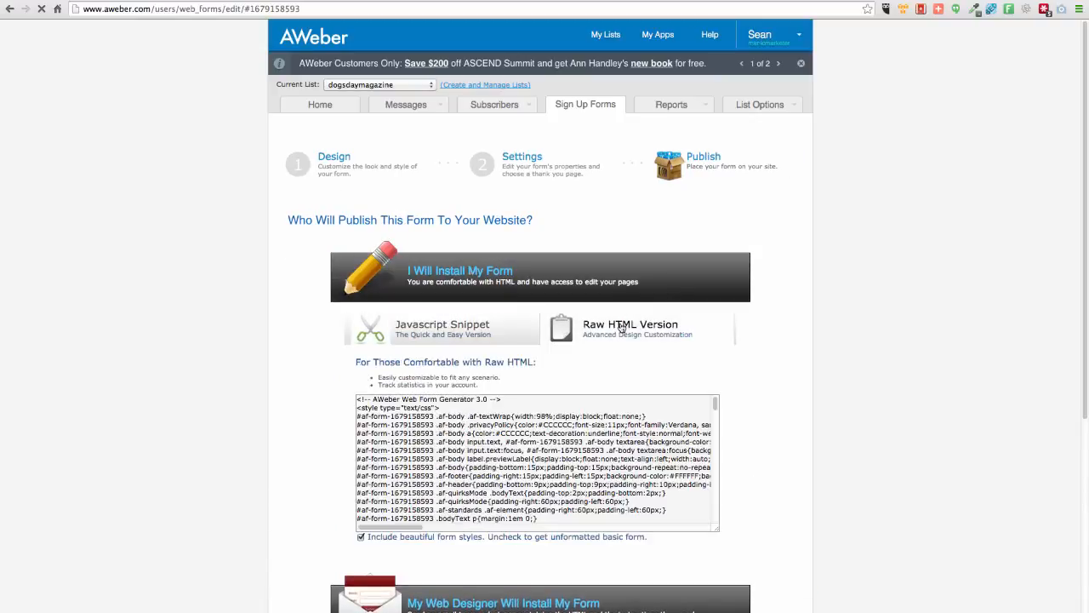
click(552, 451)
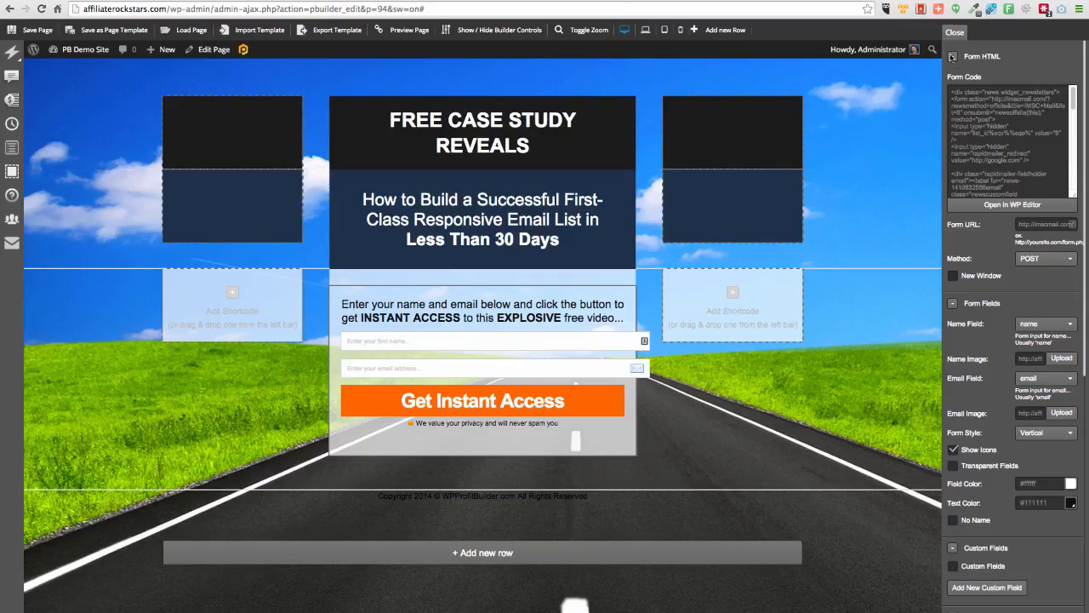
mouse_move(537, 276)
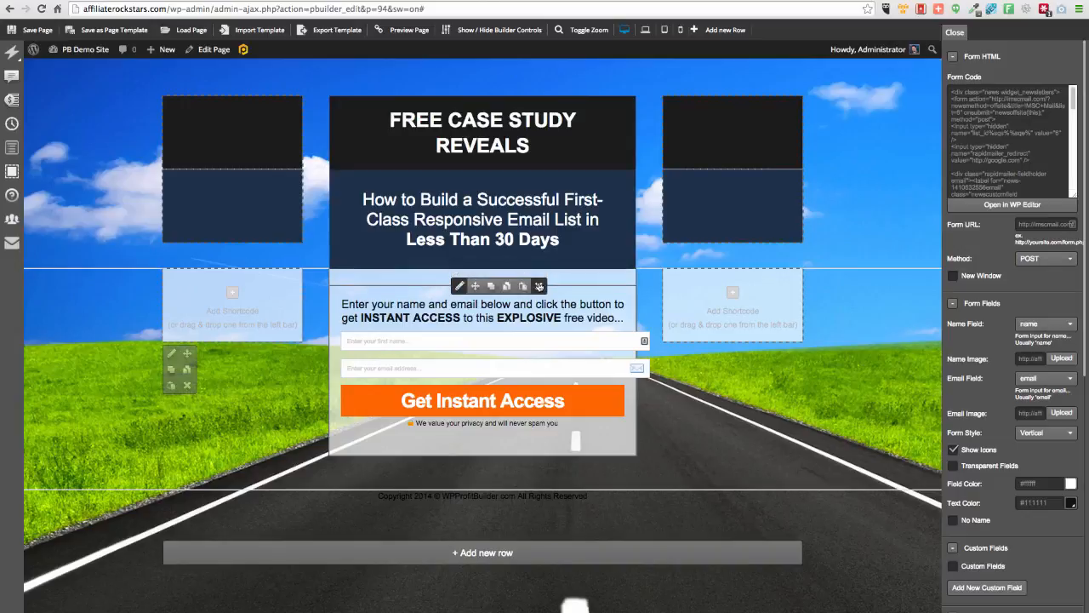
triple_click(1007, 153)
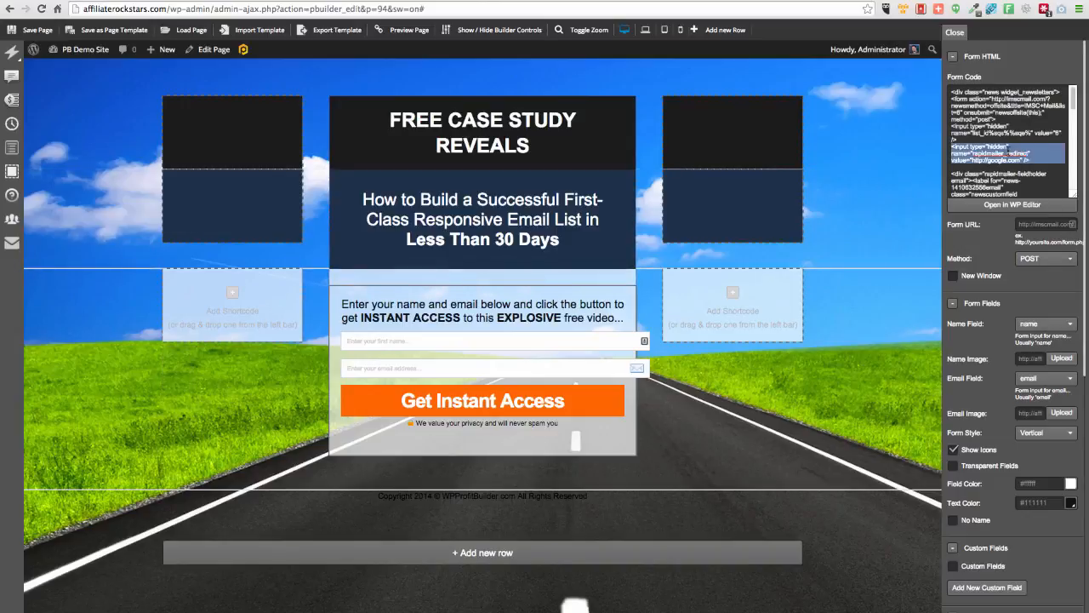
key(super+a)
key(super+v)
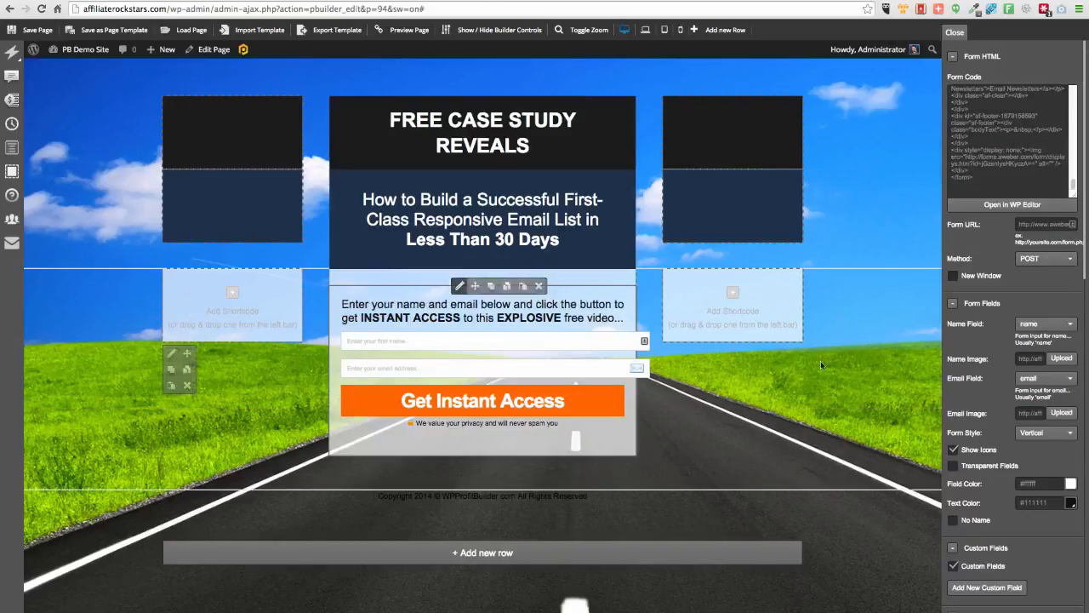
- Keep the Name Field mapped to name and the Email Field to email, and turn off Custom Fields for the opt-in form
click(1040, 323)
click(1040, 324)
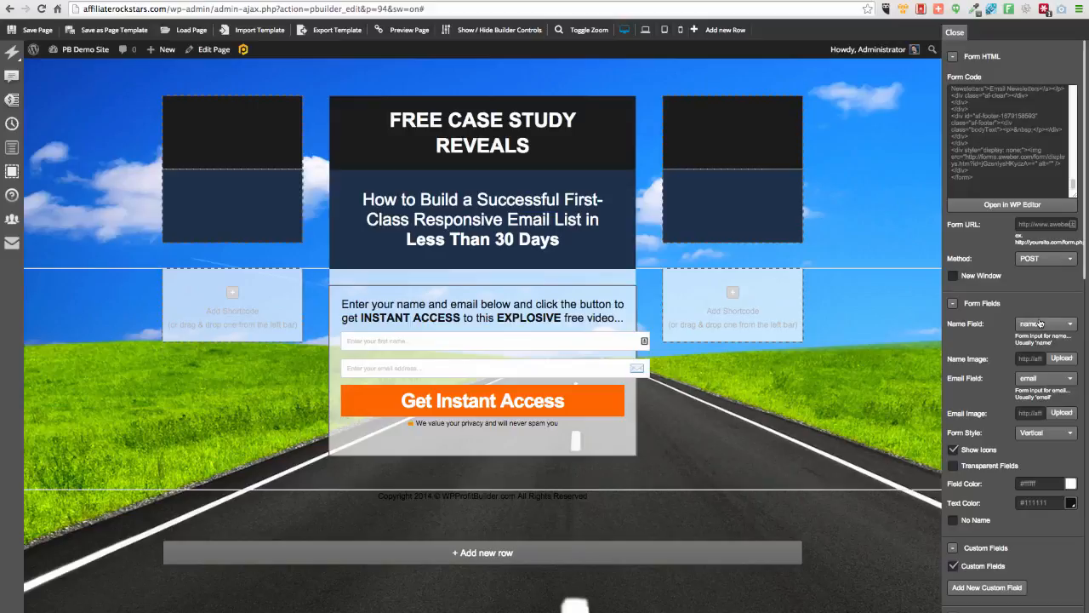
click(1051, 378)
click(1051, 378)
scroll(979, 460, down, 5)
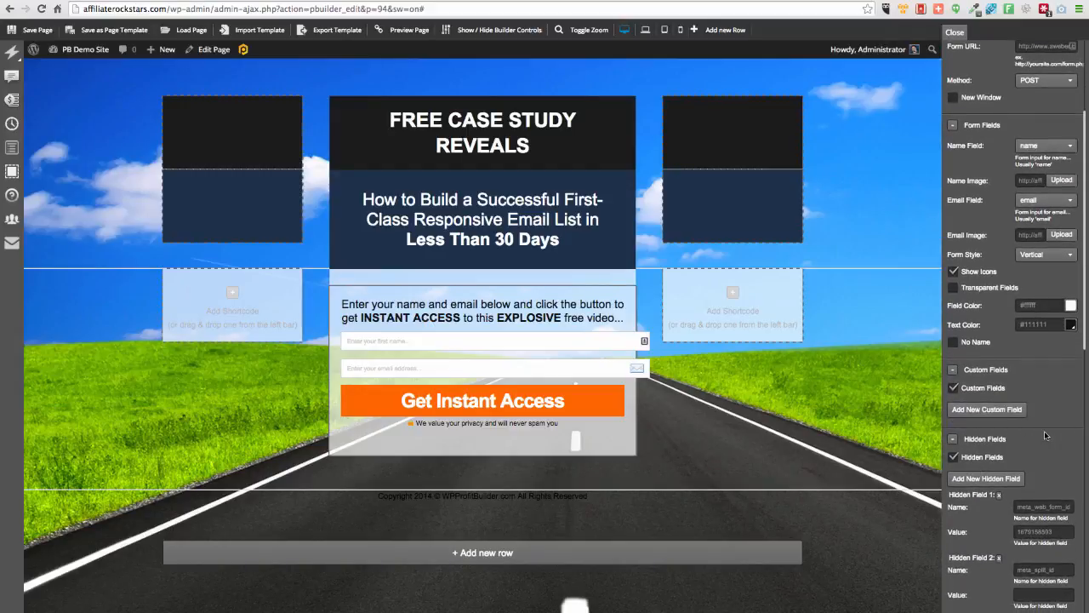
scroll(971, 368, down, 1)
click(954, 346)
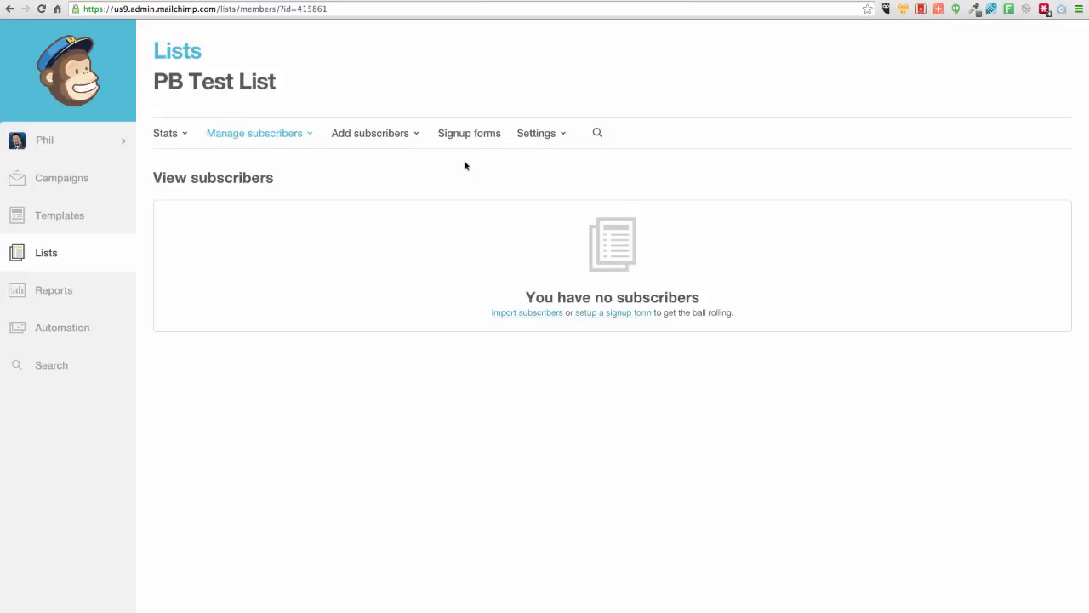
- Open the embedded signup form for PB Test List in MailChimp and check the fields in its preview
click(466, 137)
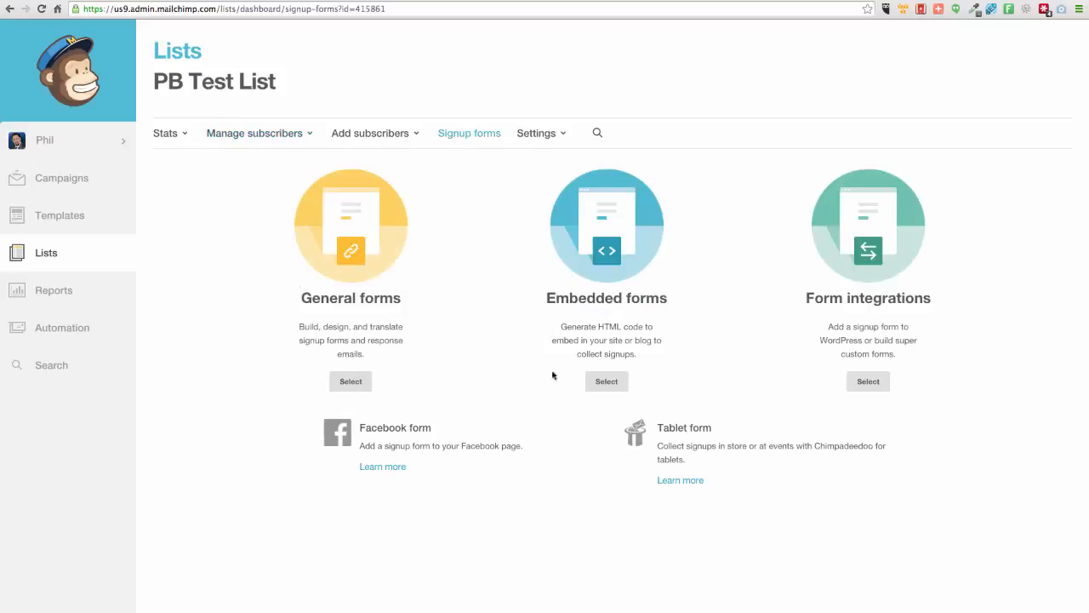
click(609, 382)
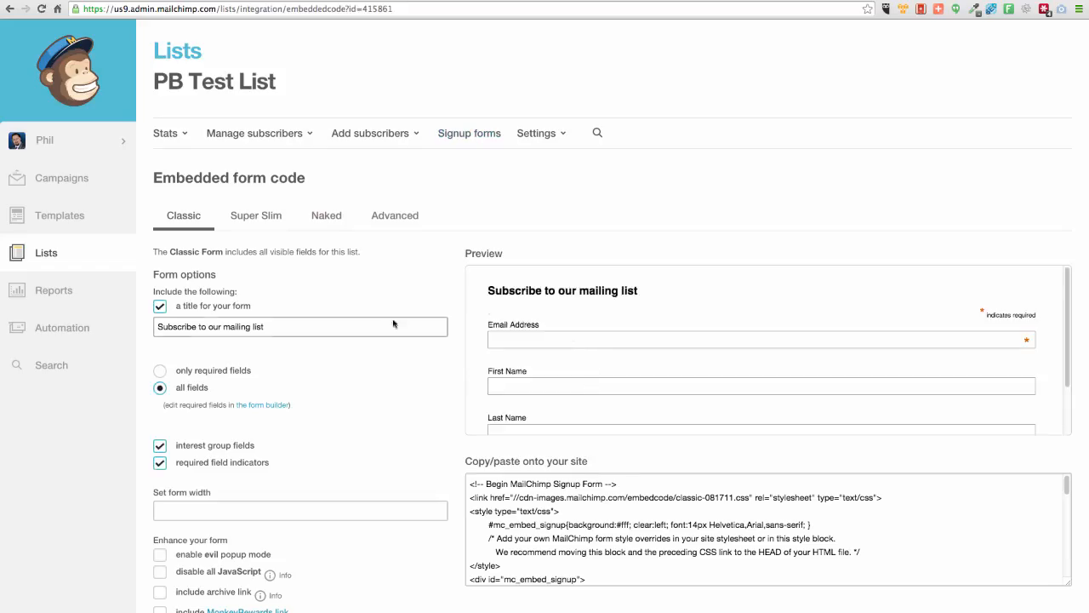
click(586, 337)
scroll(635, 357, down, 2)
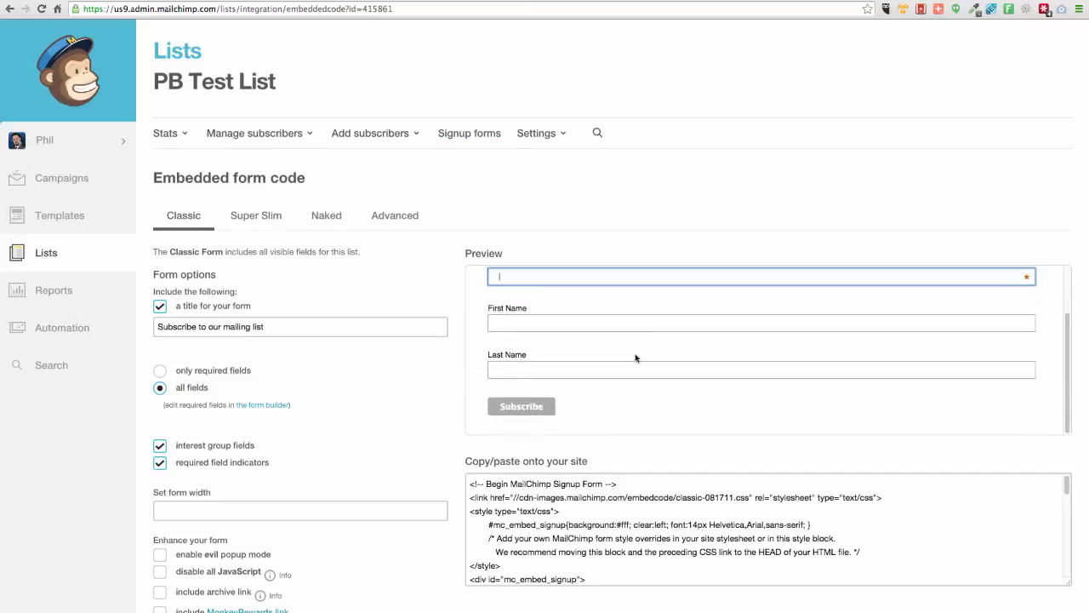
scroll(624, 326, up, 2)
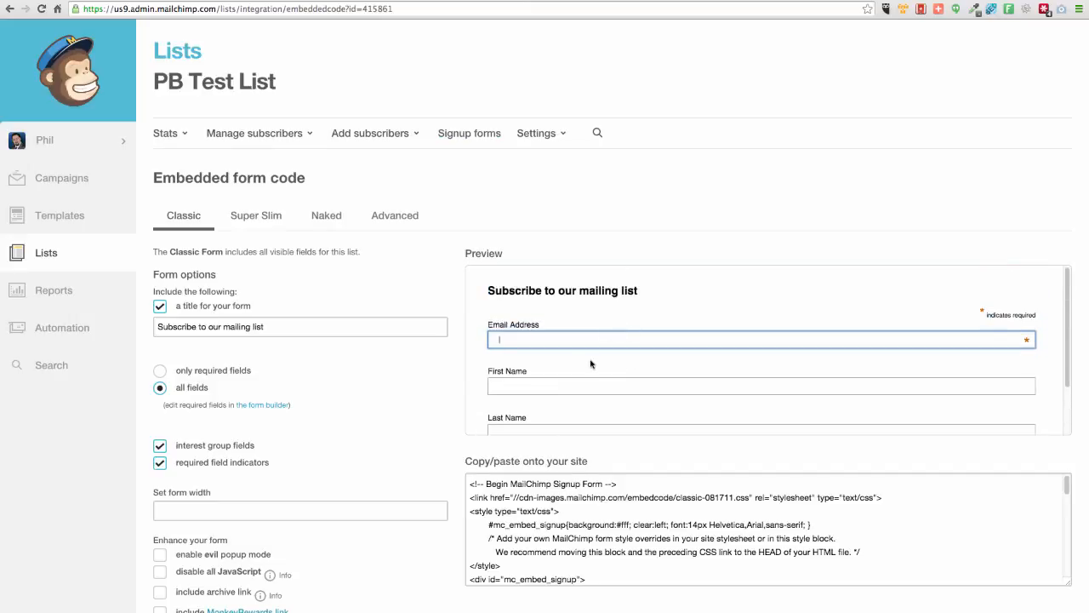
scroll(592, 364, down, 2)
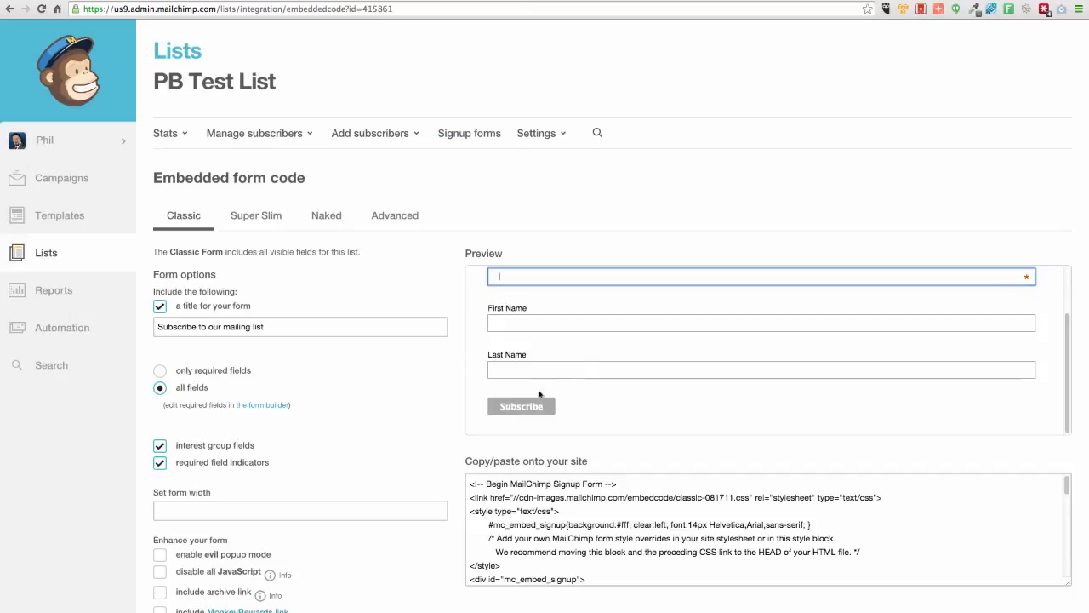
- Copy MailChimp's Classic embedded form code and paste it over the opt-in form's Form Code in Profit Builder
click(589, 532)
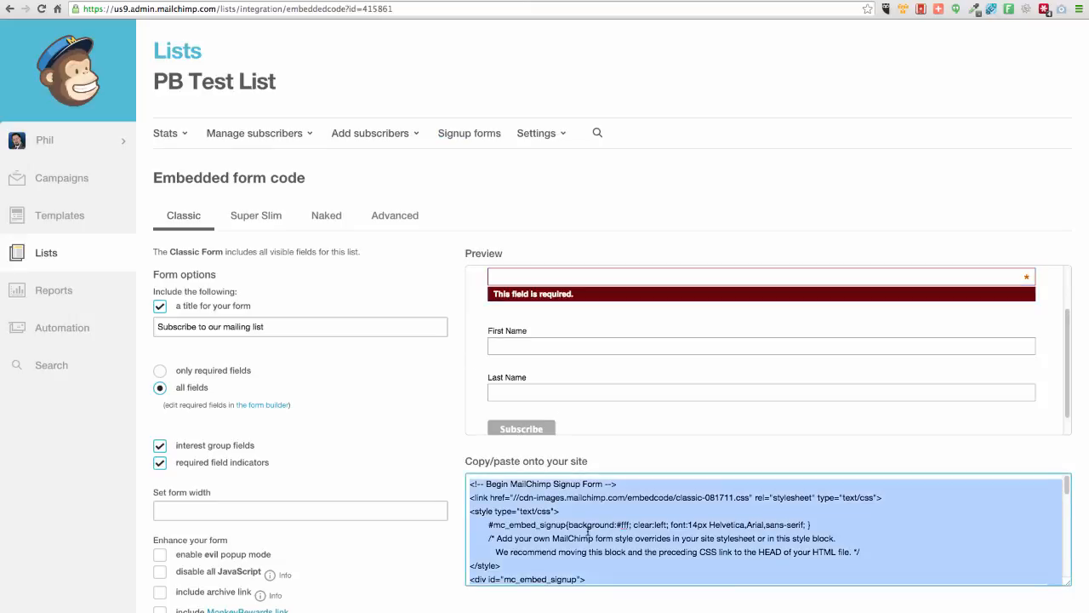
key(super+v)
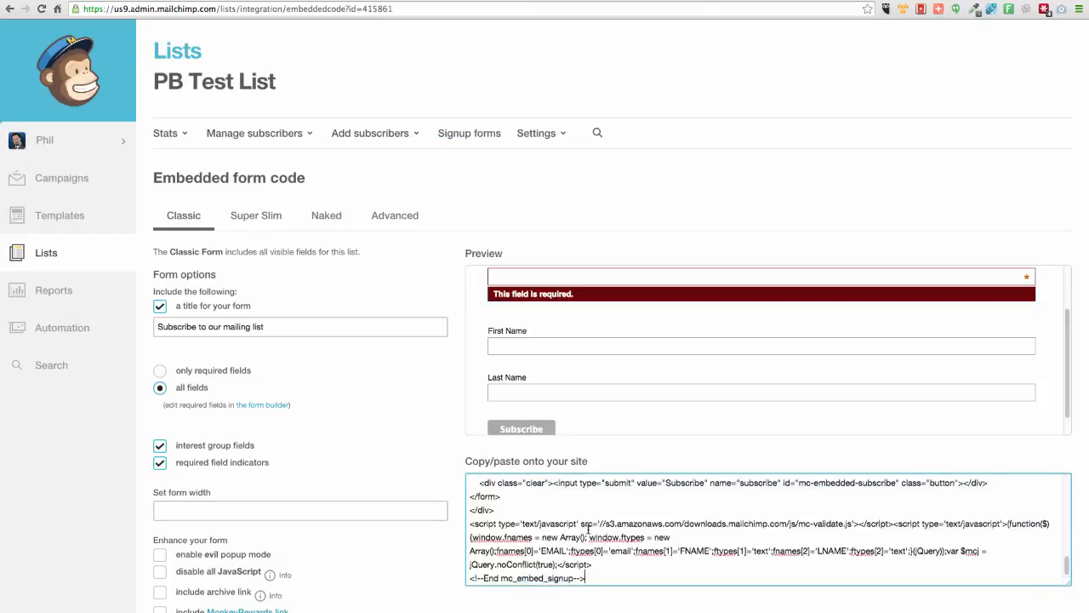
click(589, 528)
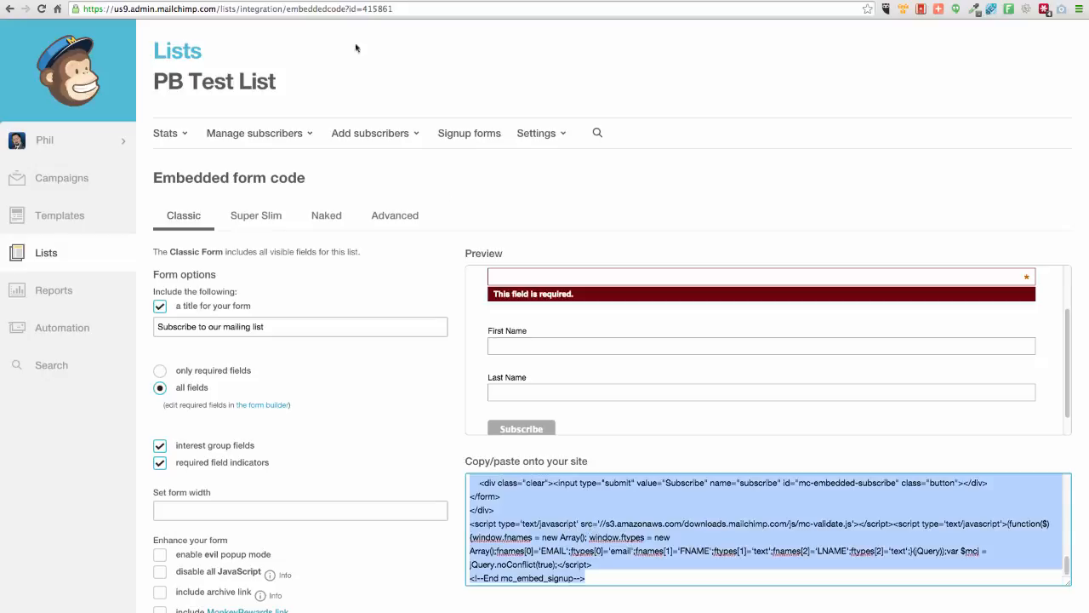
click(408, 2)
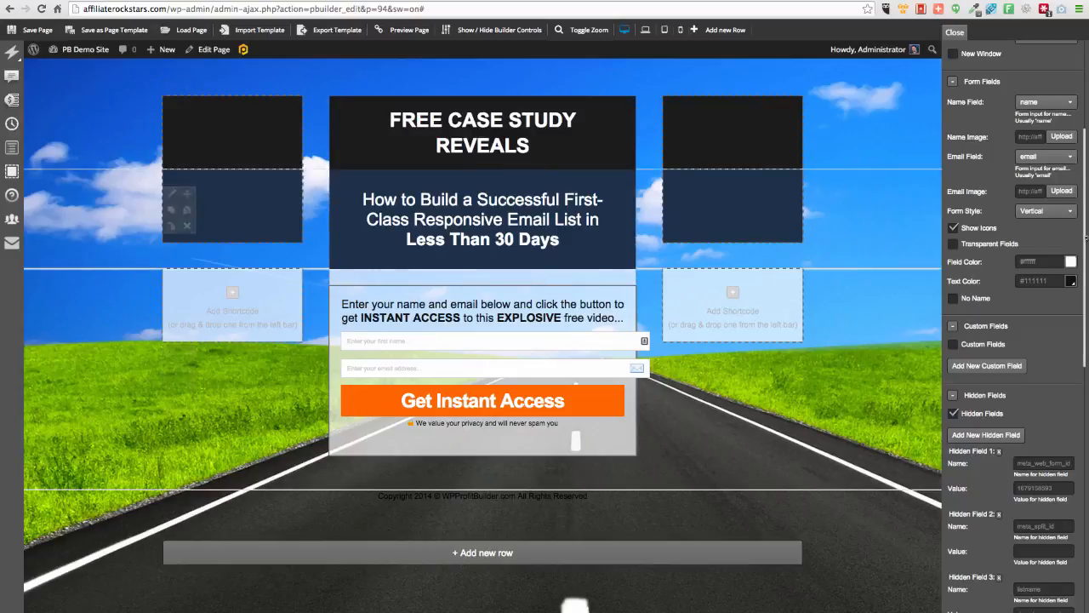
scroll(991, 125, up, 5)
scroll(992, 125, up, 1)
click(991, 125)
key(super+a)
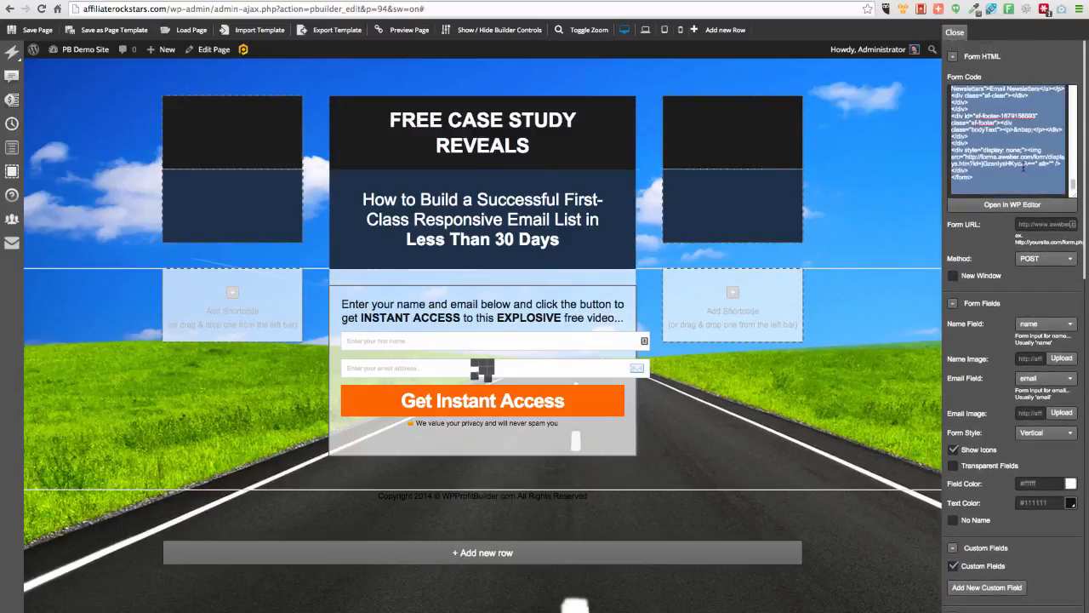
key(super+v)
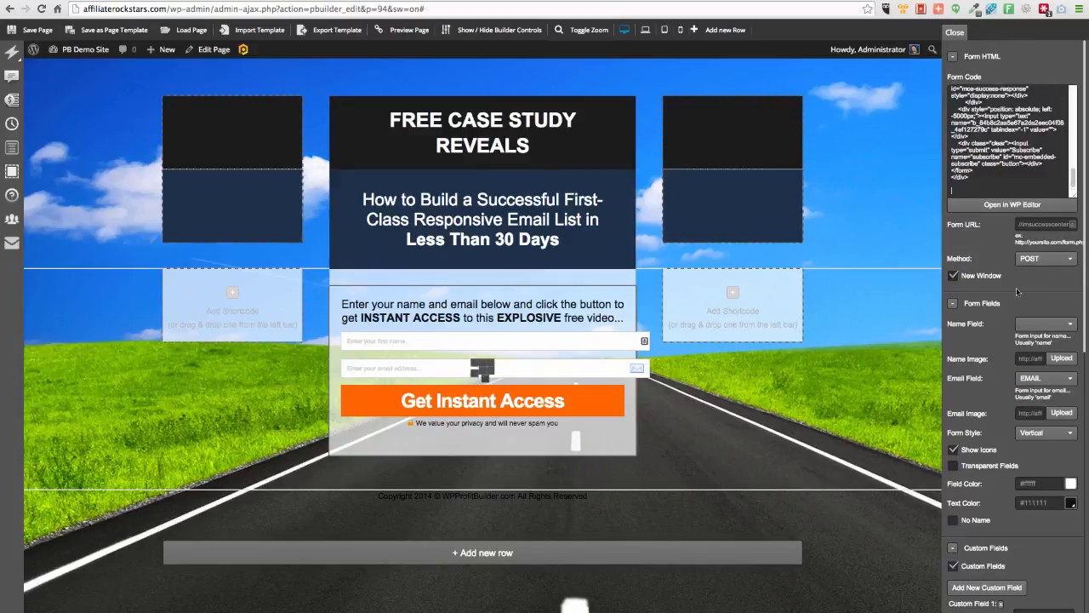
- Map the opt-in form's Name Field to FNAME
click(1052, 327)
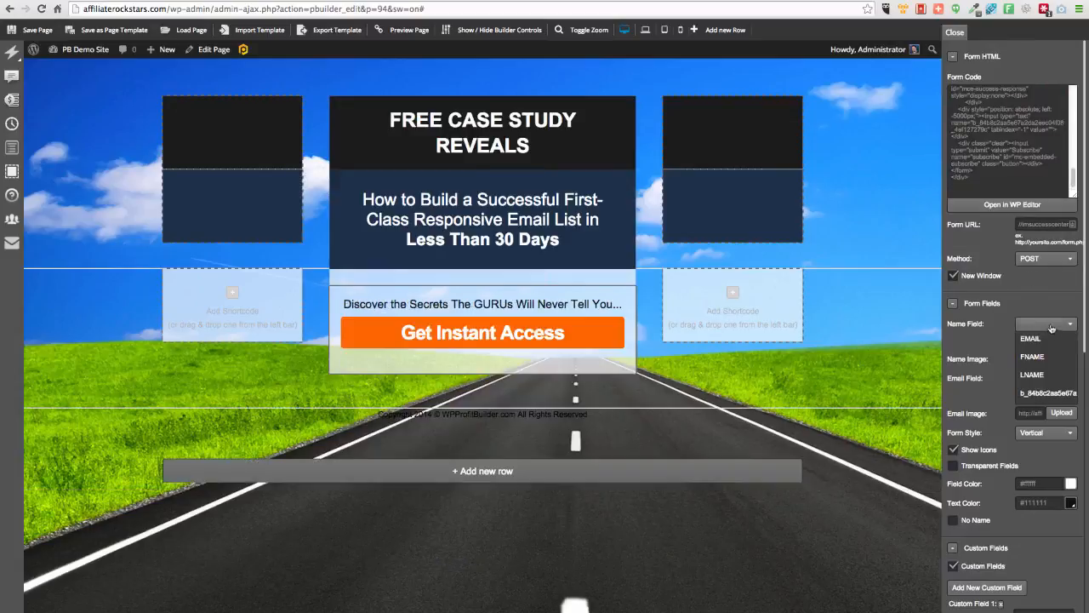
click(1052, 318)
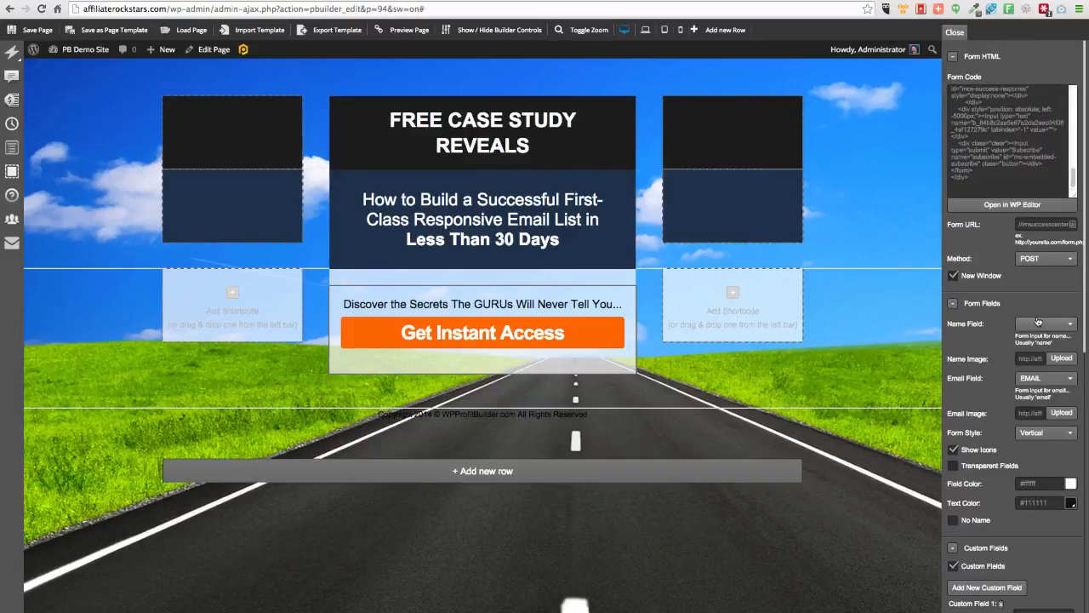
click(1038, 324)
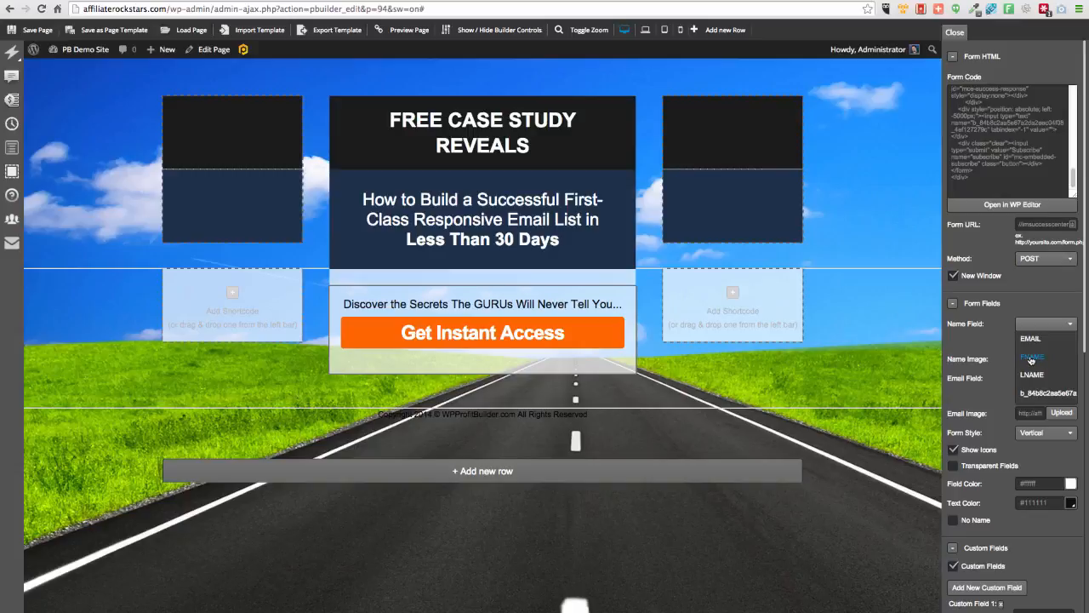
click(1032, 359)
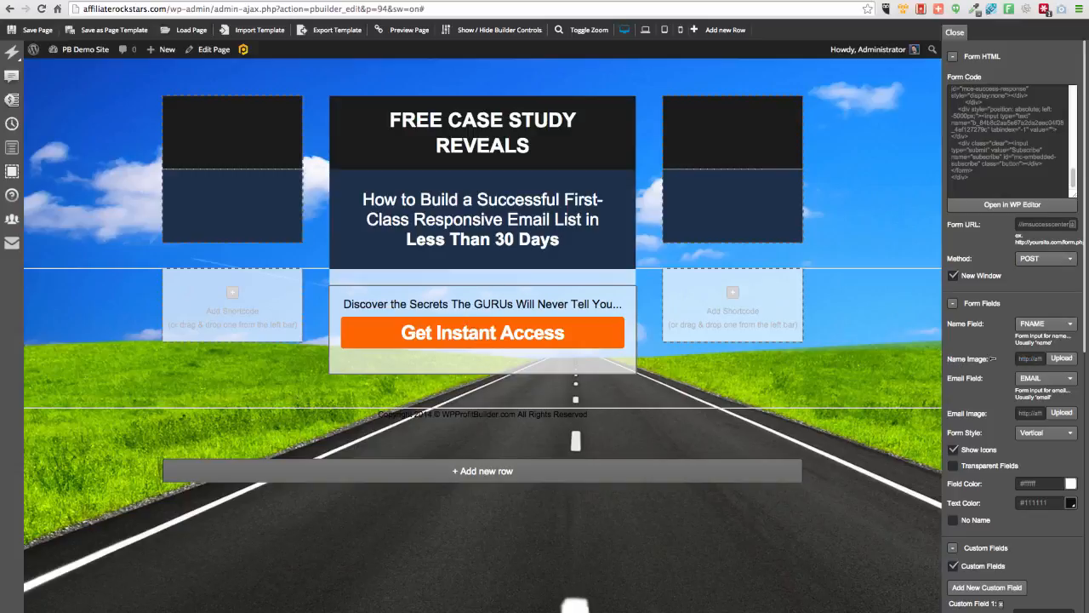
- Show the opt-in form's second step on the canvas and delete all three of its custom fields
scroll(983, 369, down, 1)
scroll(983, 369, down, 5)
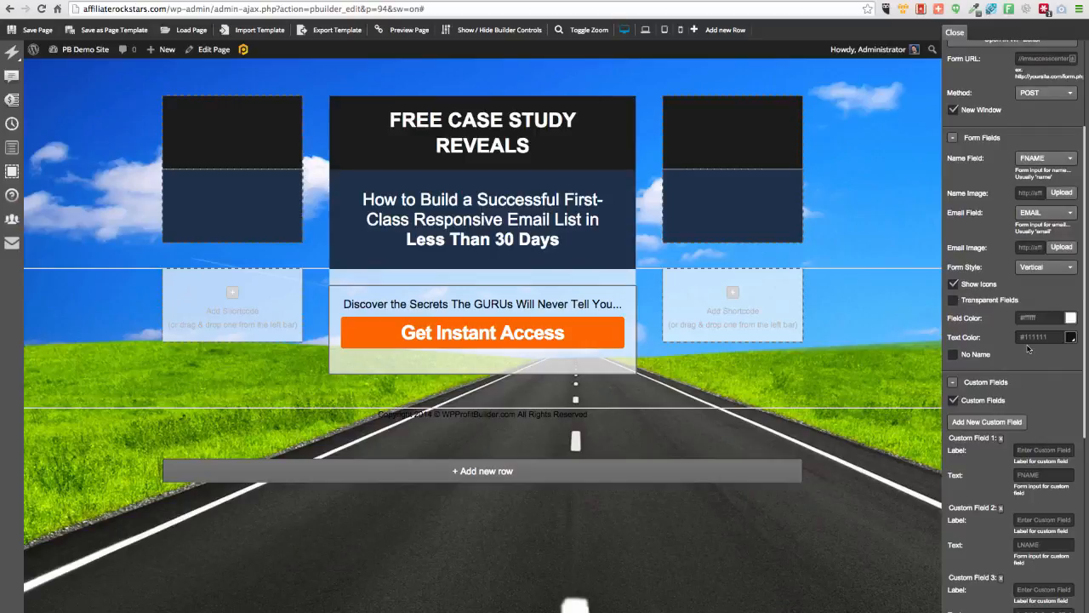
scroll(1027, 347, down, 2)
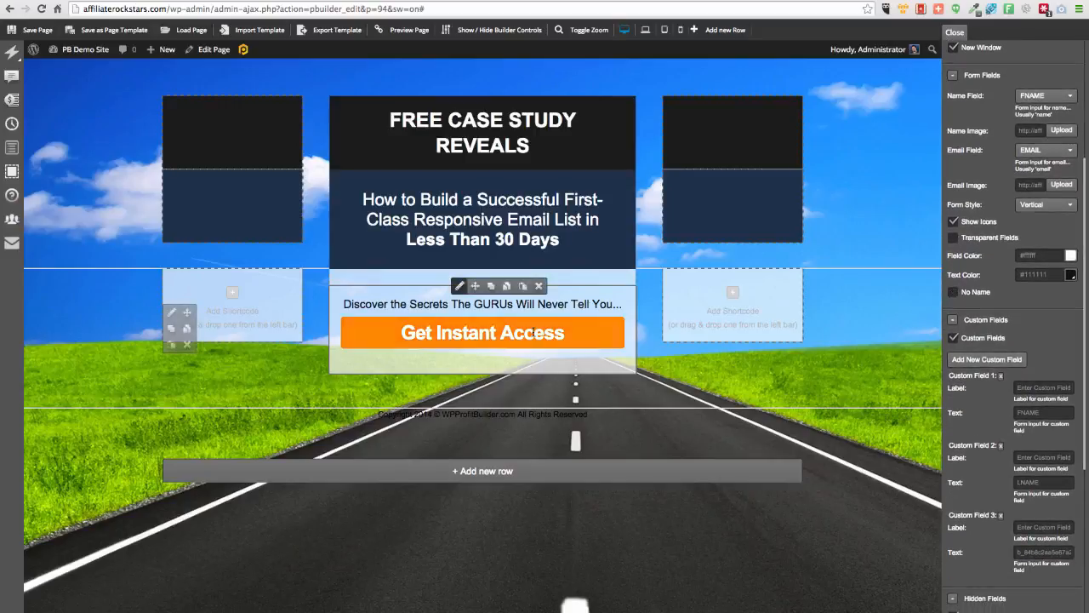
click(506, 335)
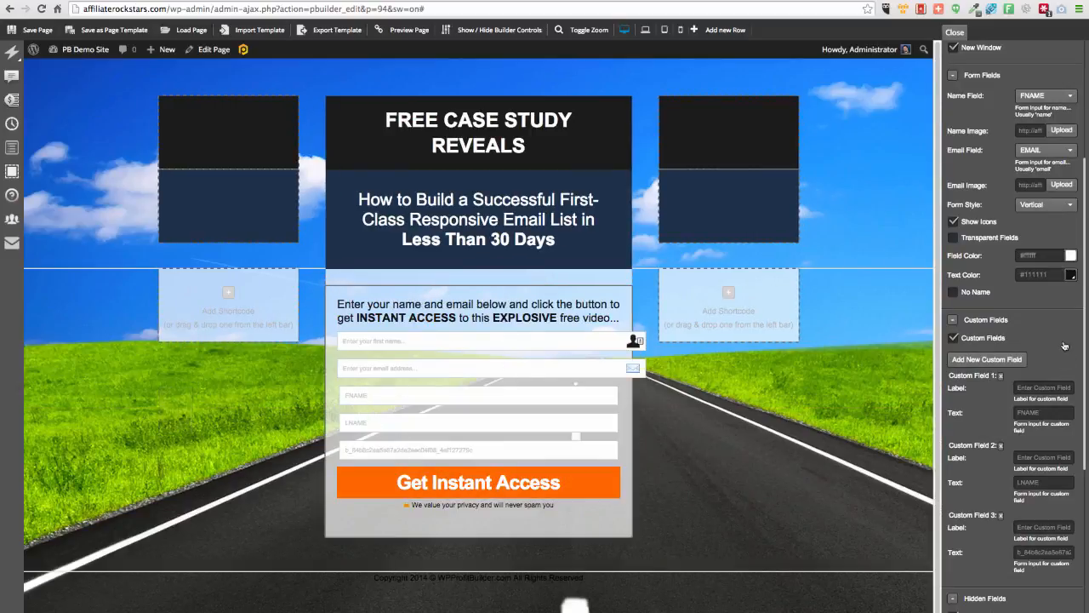
click(1001, 375)
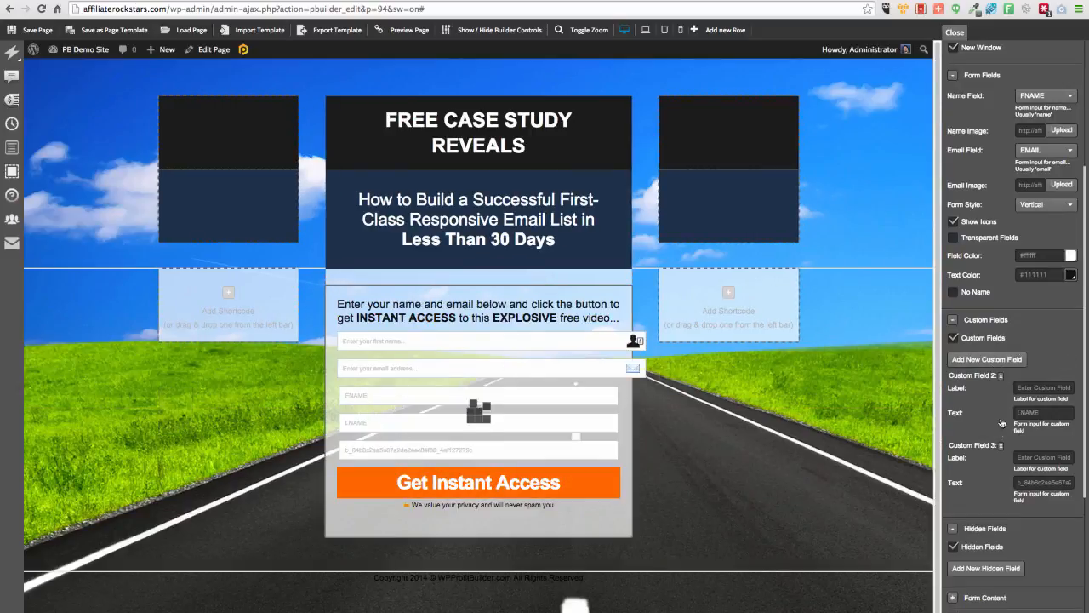
click(1000, 375)
click(1001, 375)
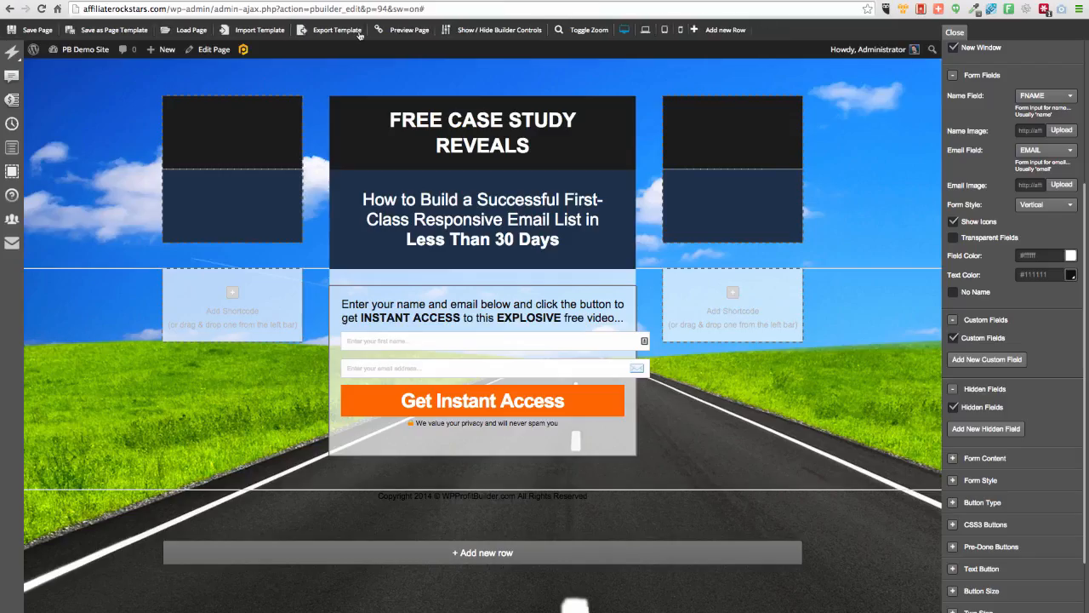
- Preview the squeeze page and check its Get Instant Access opt-in form
right_click(421, 30)
click(454, 33)
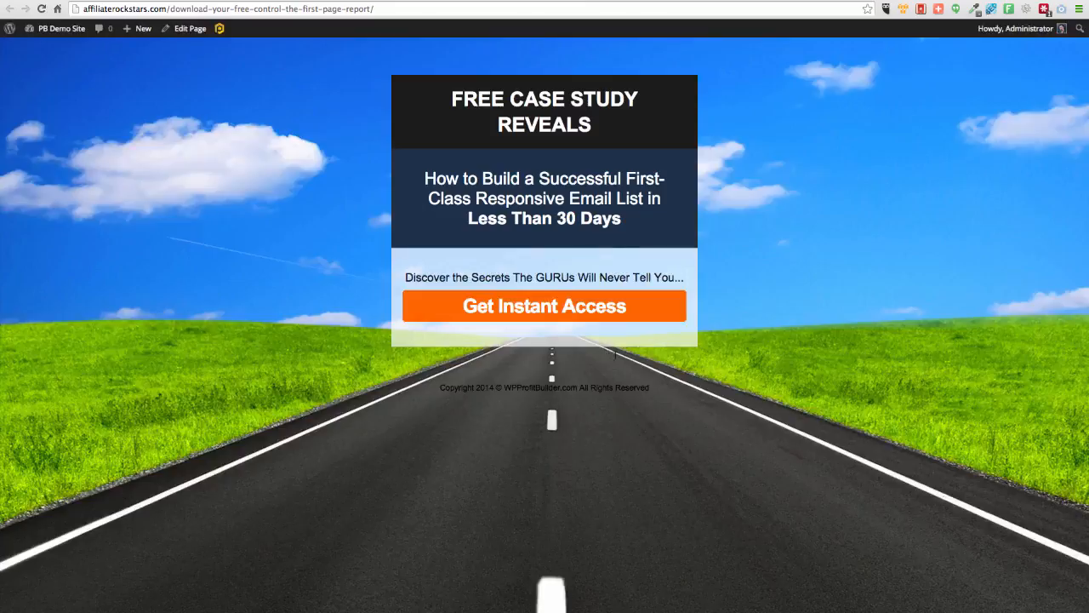
click(552, 315)
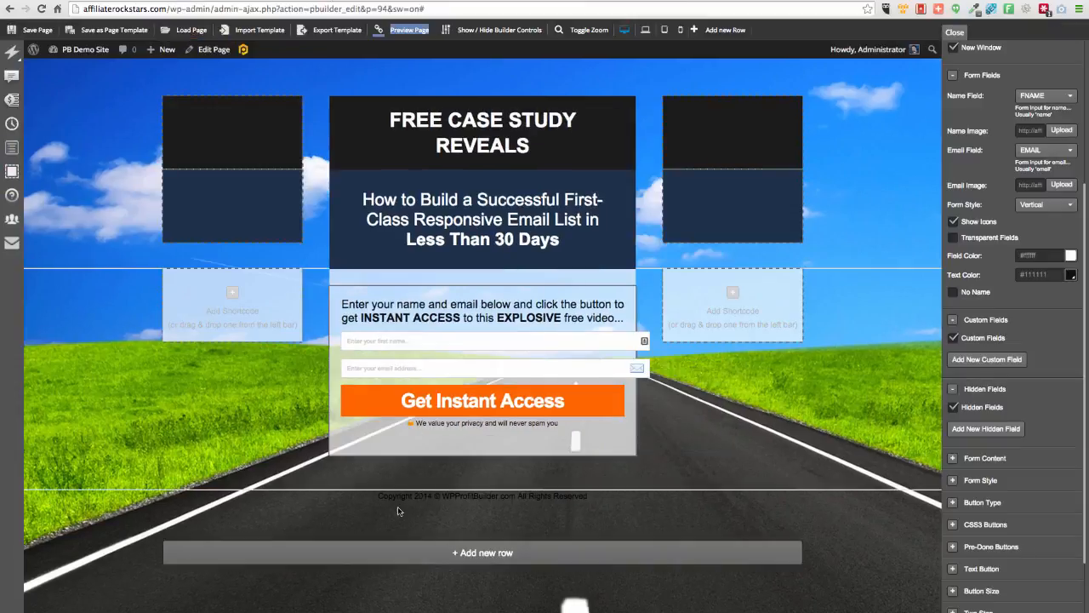
- Set the copyright footer's text color to white (#ffffff) and save the page
click(458, 491)
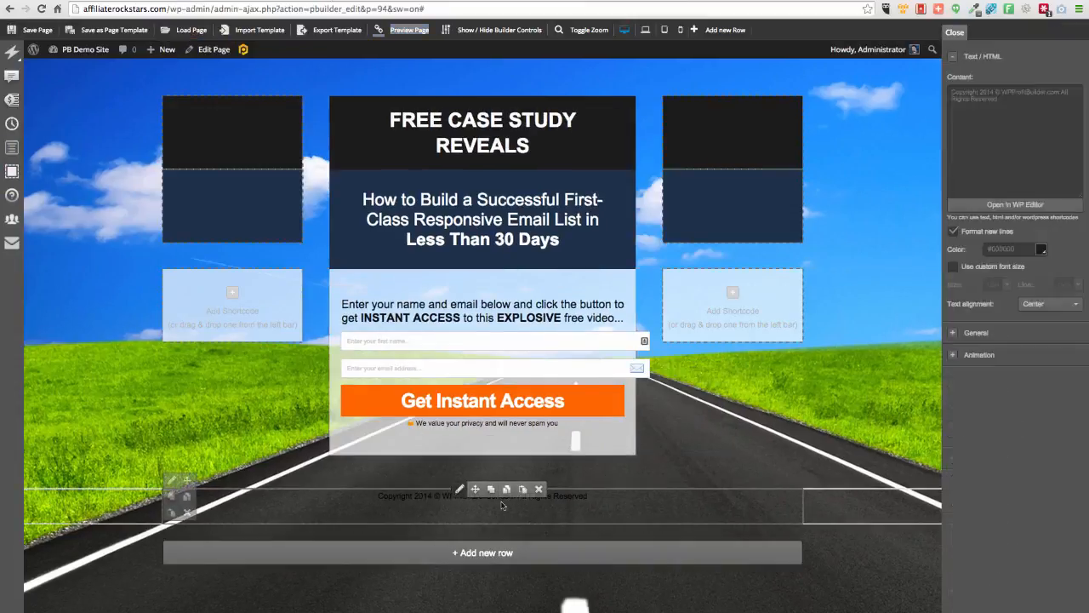
click(1043, 251)
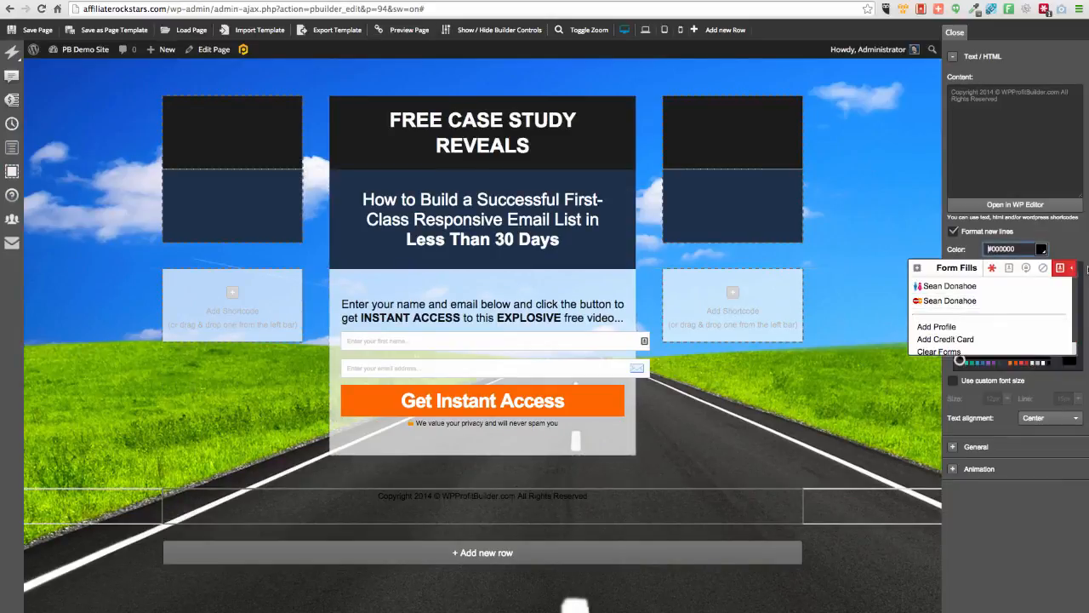
click(1074, 250)
click(1042, 249)
double_click(1012, 251)
drag(974, 277, 952, 266)
click(952, 267)
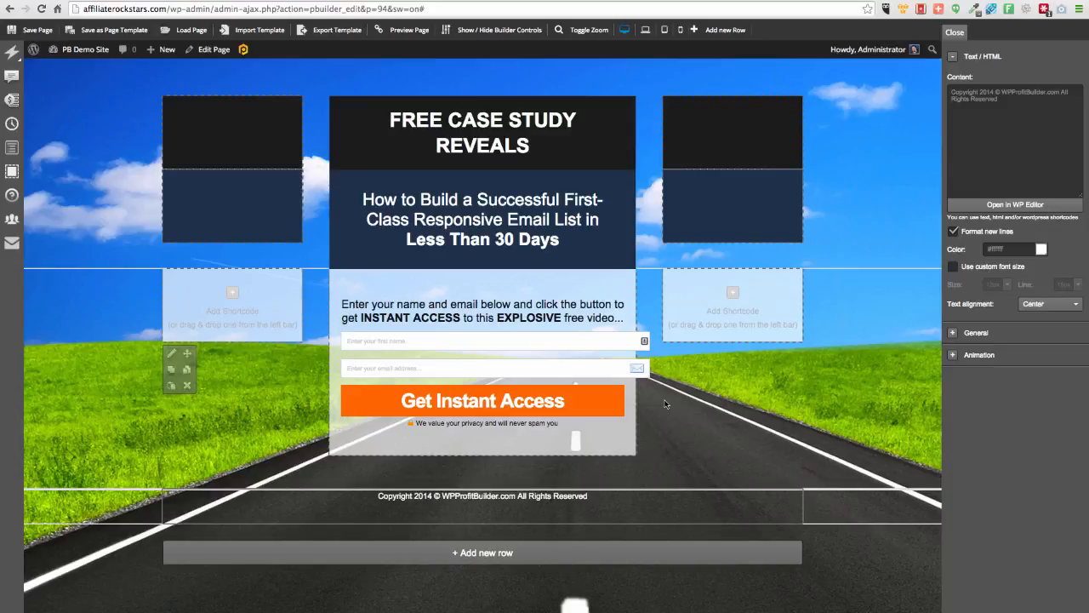
click(28, 32)
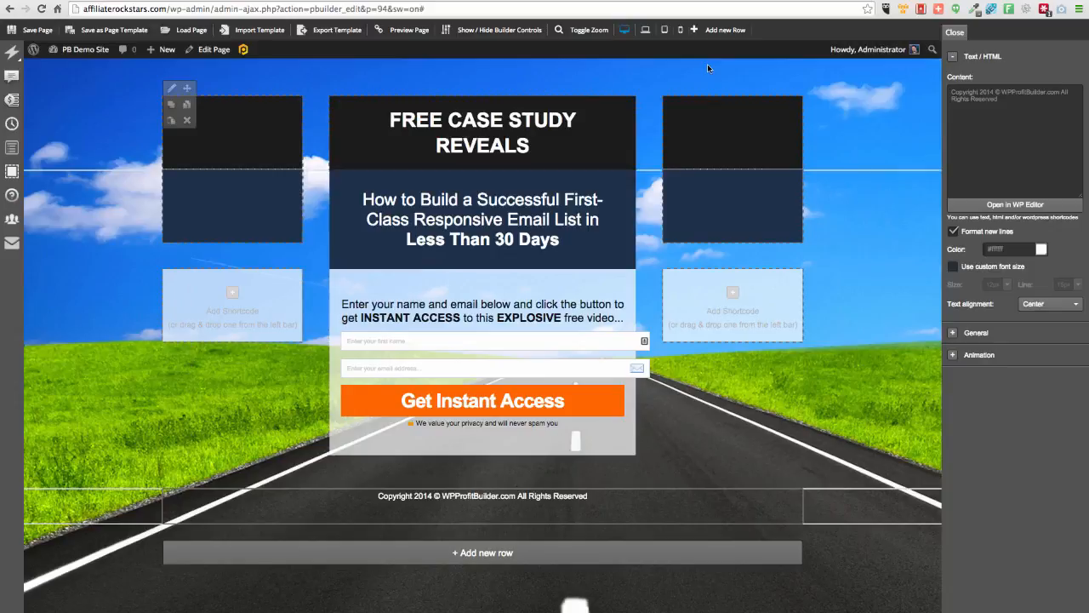
- Load the Squeeze Page - Basic template onto the page
click(198, 34)
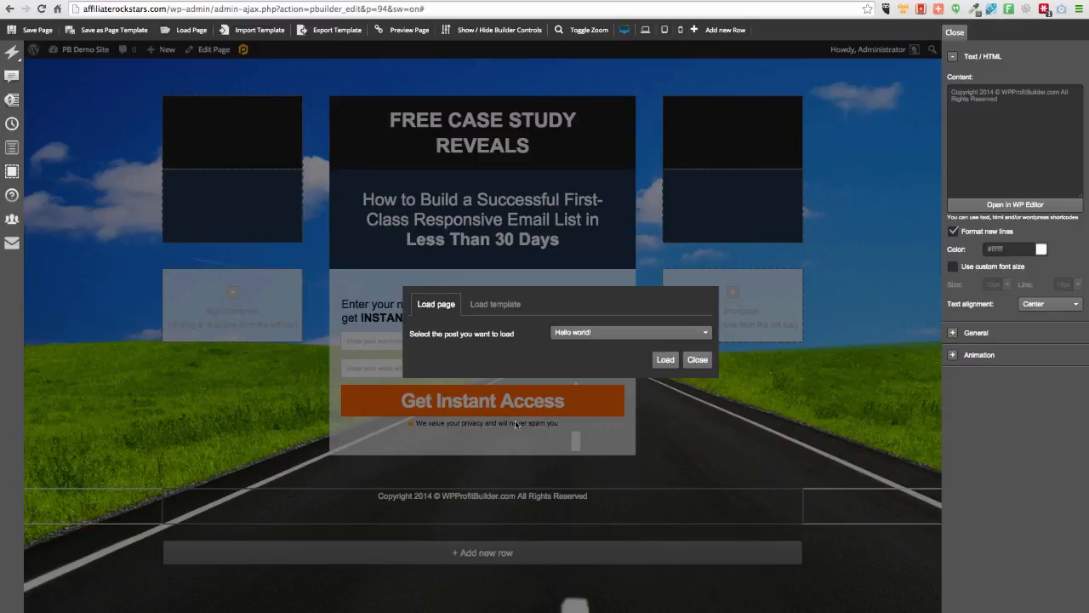
click(487, 304)
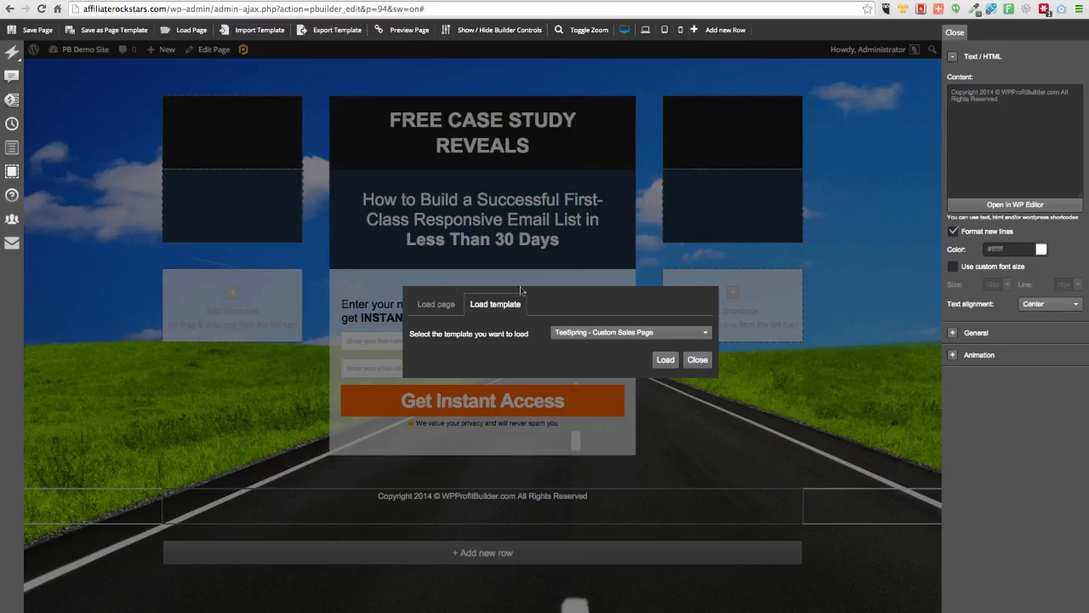
click(582, 333)
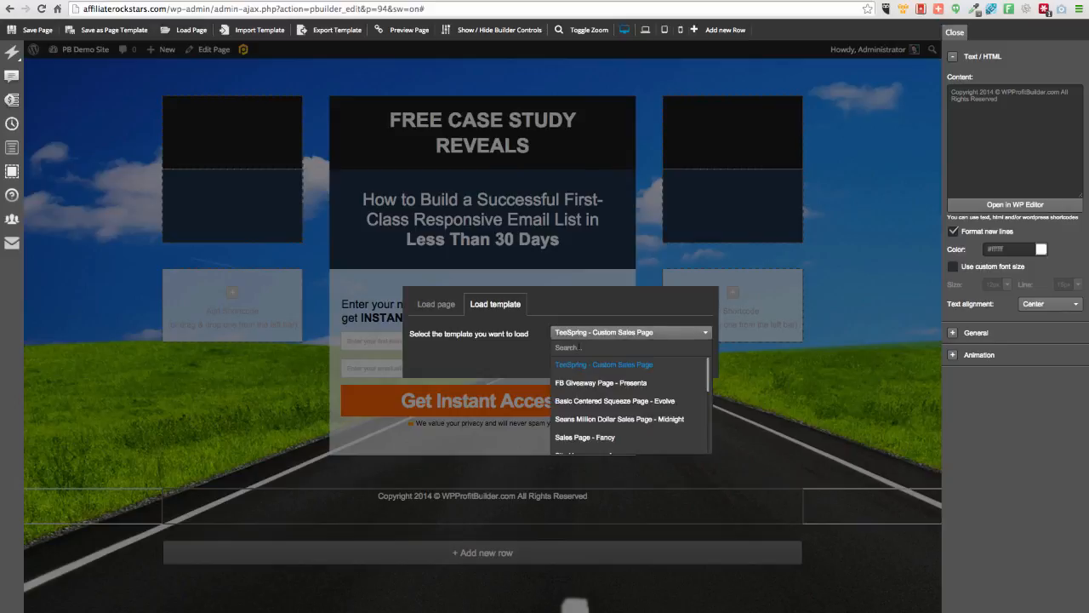
text(Basic)
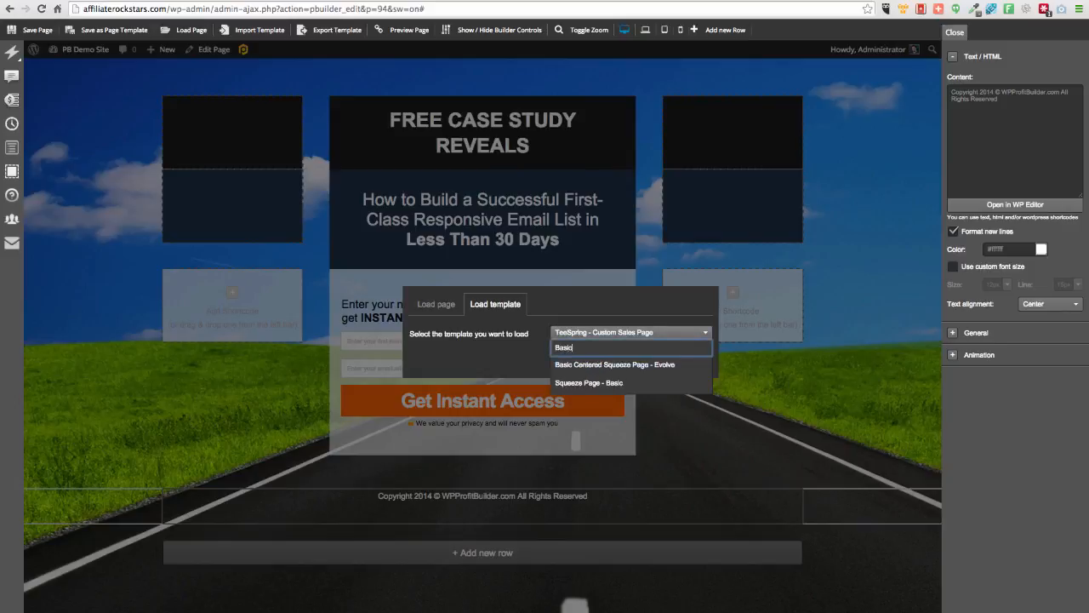
click(589, 383)
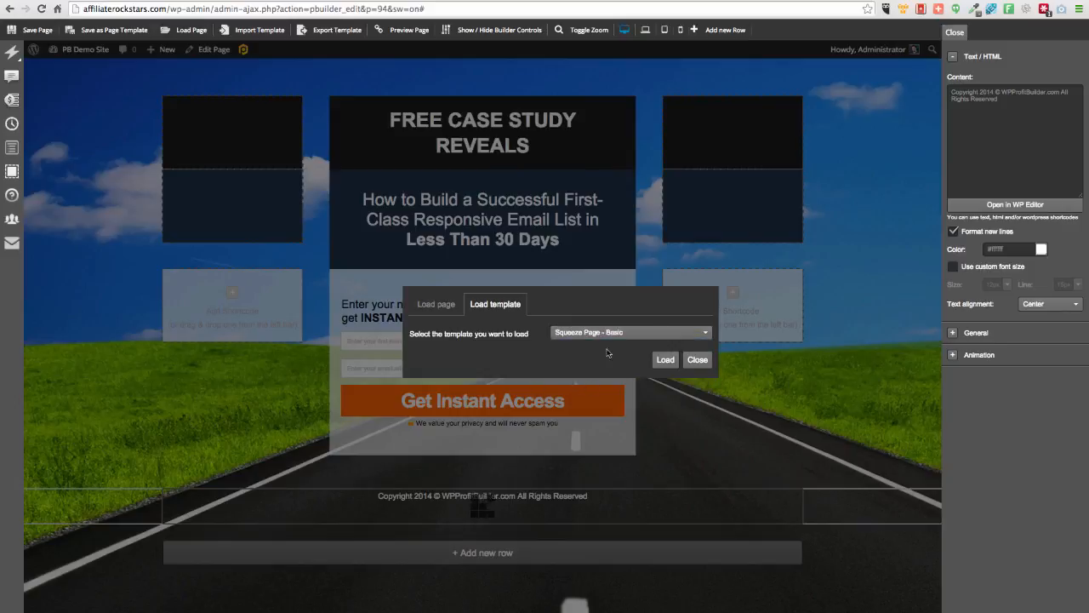
click(668, 360)
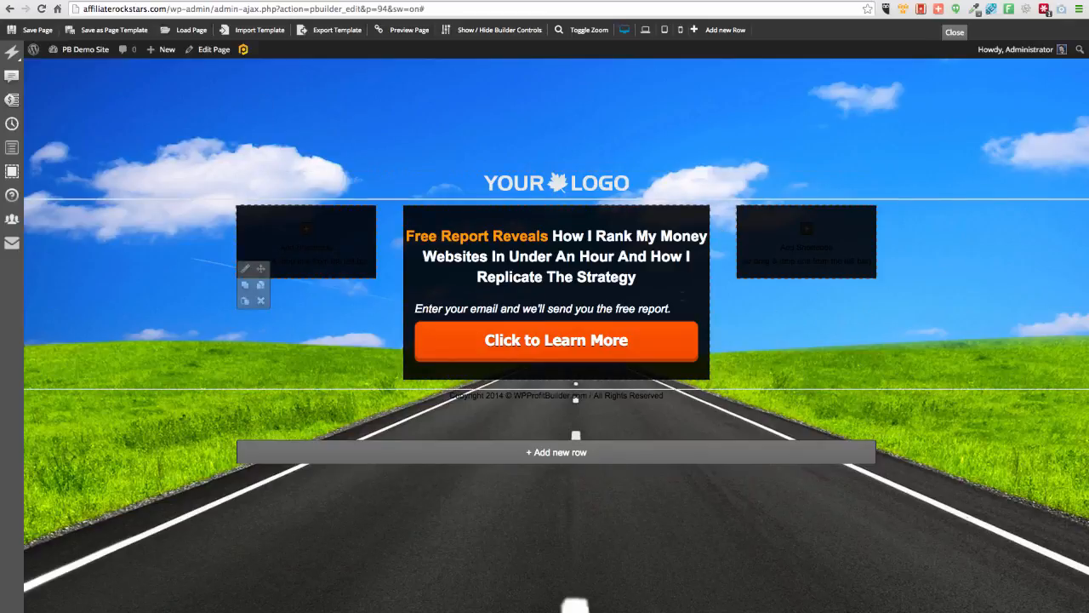
- Open the new template's two-step opt-in form for editing and paste the RapidMailer form code into its Form Code
click(594, 346)
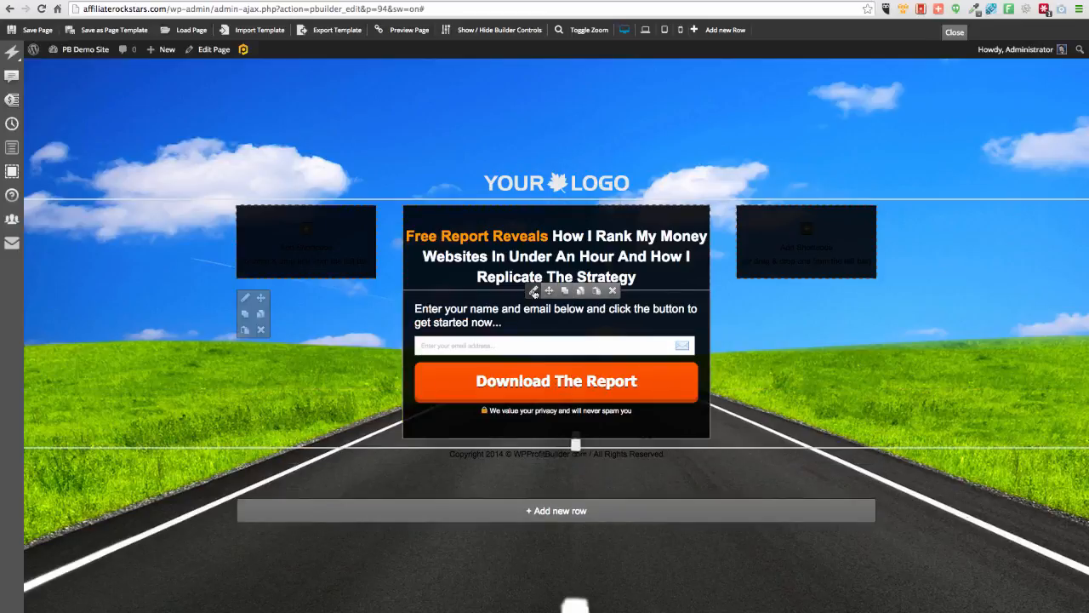
click(534, 291)
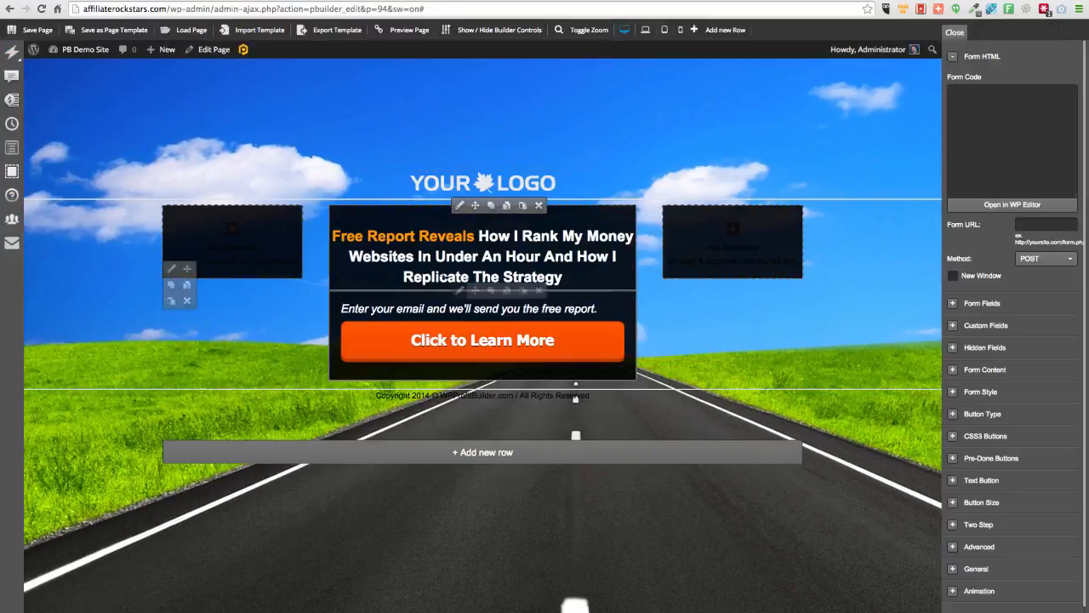
click(996, 153)
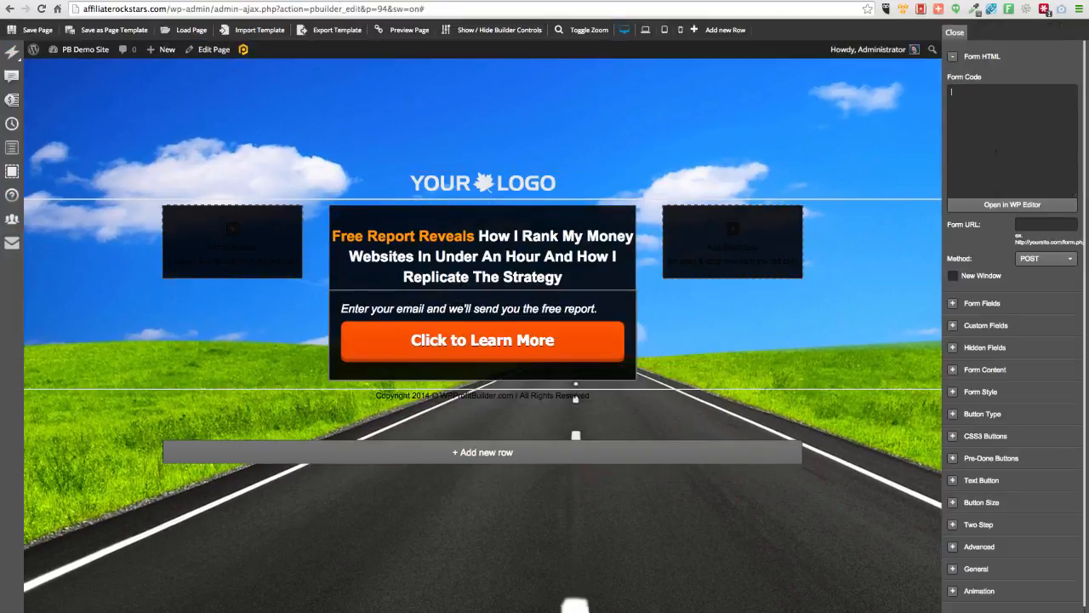
key(ctrl+v)
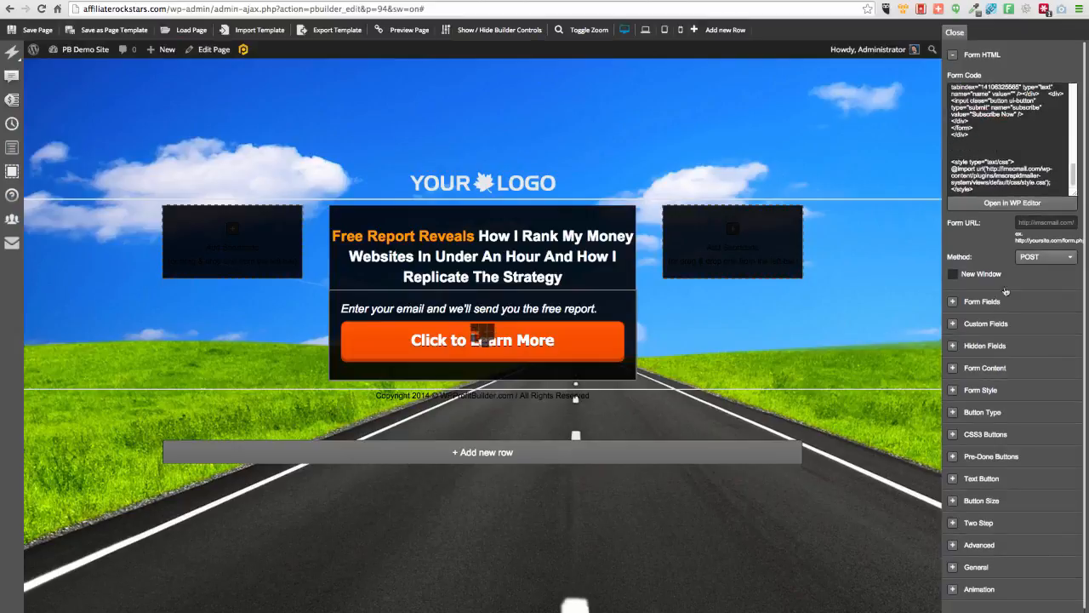
- Check the new form's field mapping and delete all of its custom fields
click(953, 302)
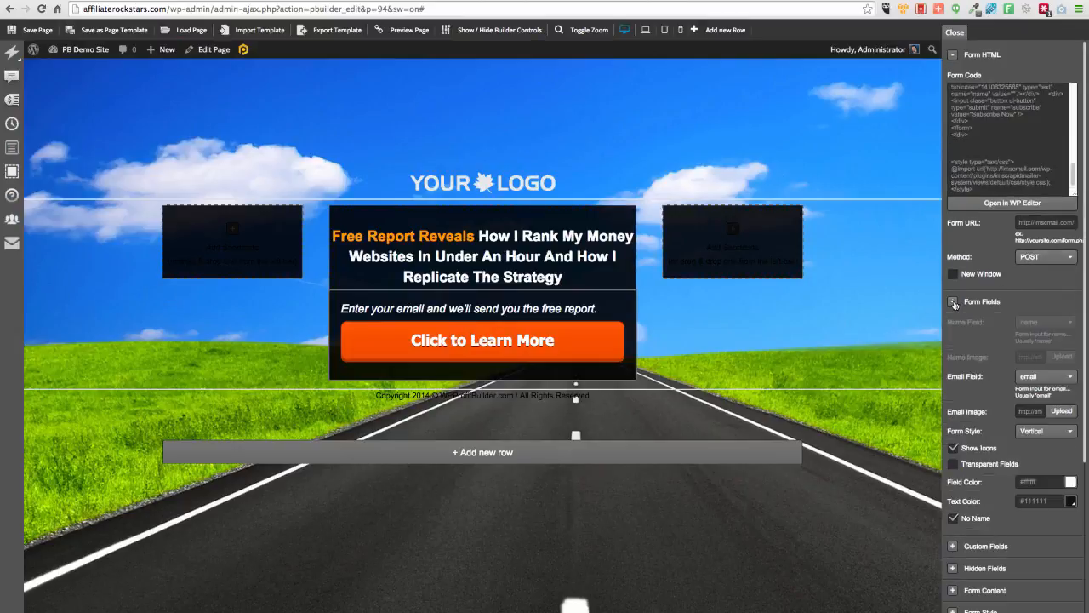
click(953, 302)
click(954, 324)
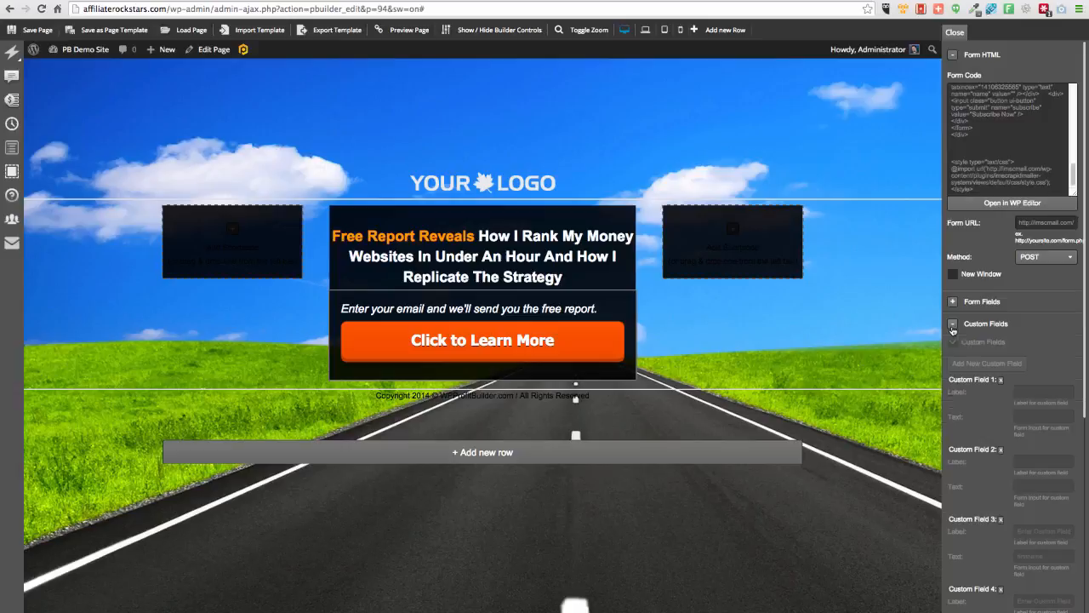
click(1002, 379)
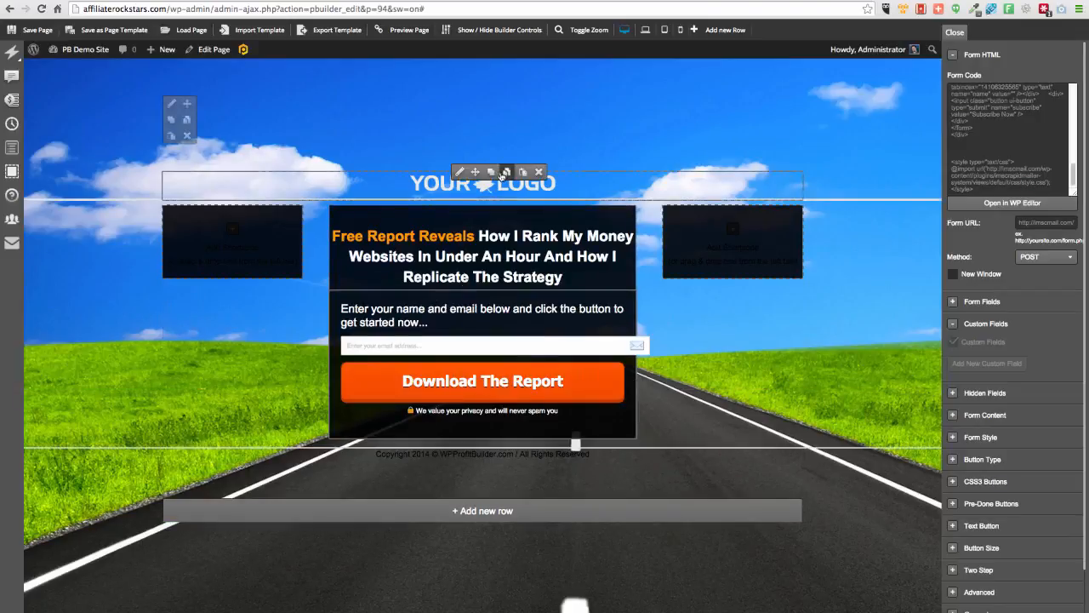
- Delete the YOUR LOGO image and the empty row that held it
click(539, 173)
click(640, 197)
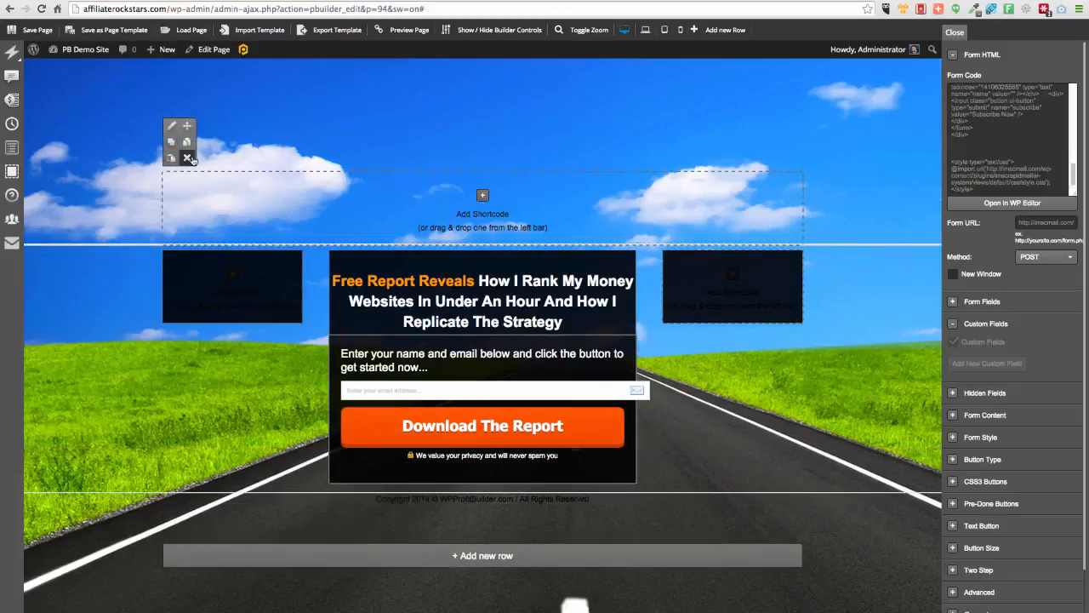
click(189, 159)
click(634, 192)
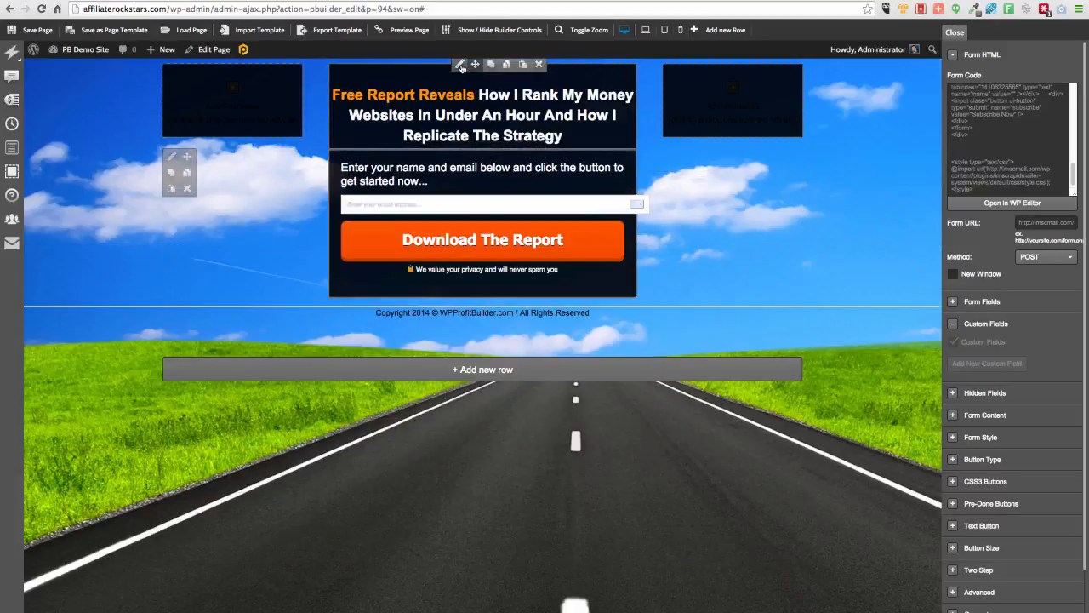
- Set the top padding of the row holding the headline and opt-in form to 350px
click(460, 65)
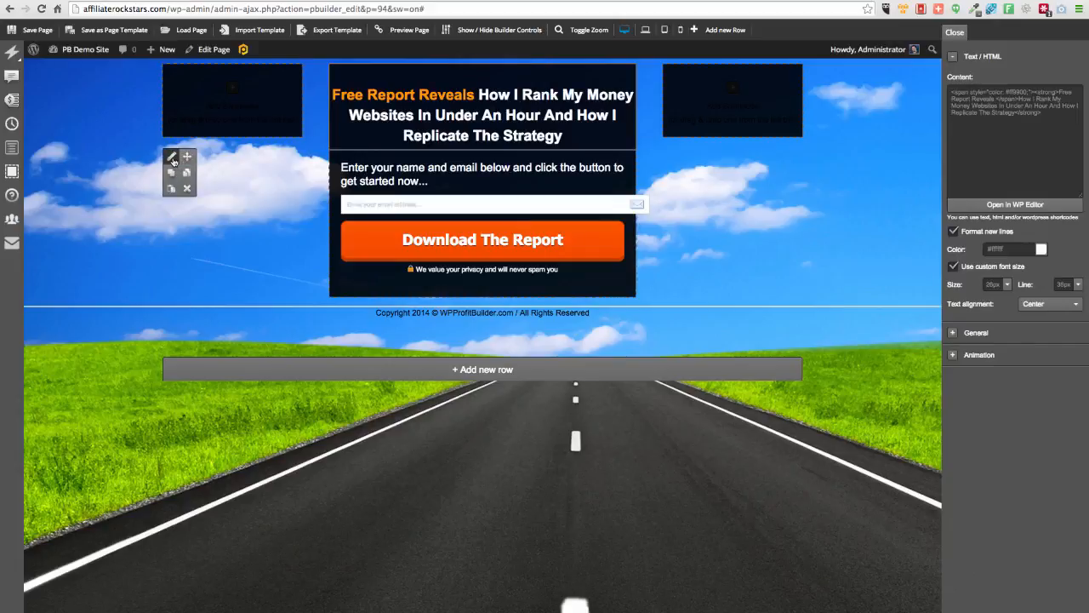
click(173, 160)
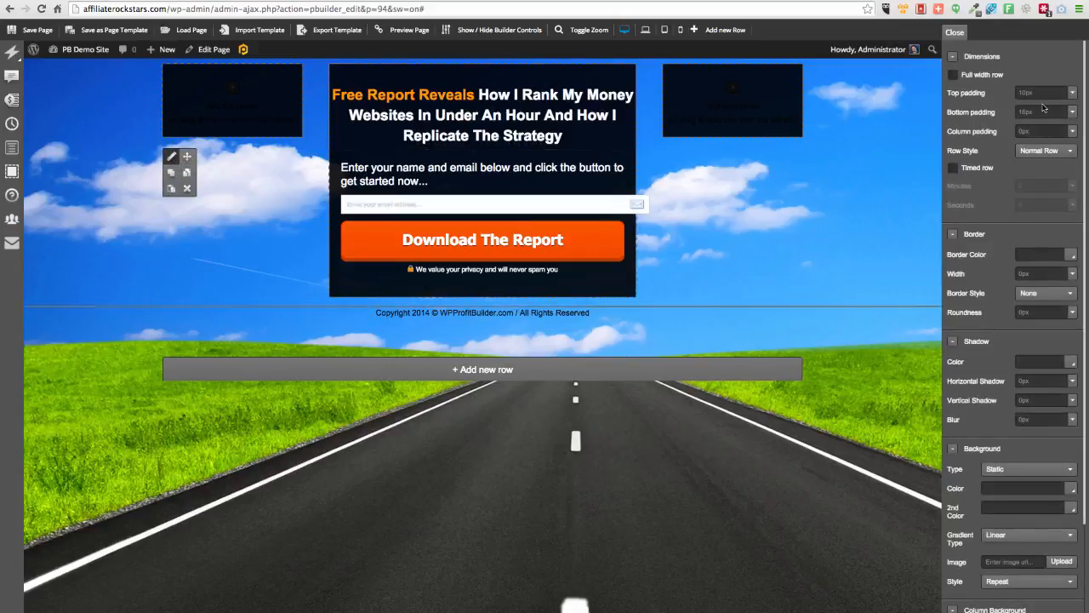
click(1046, 94)
double_click(1053, 92)
text(100)
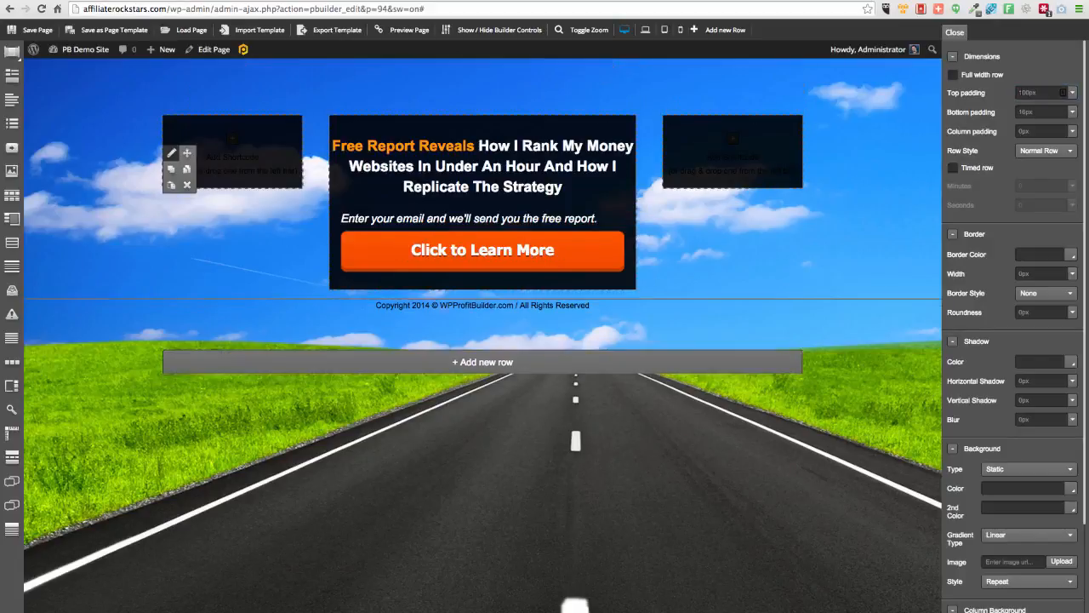
click(1022, 92)
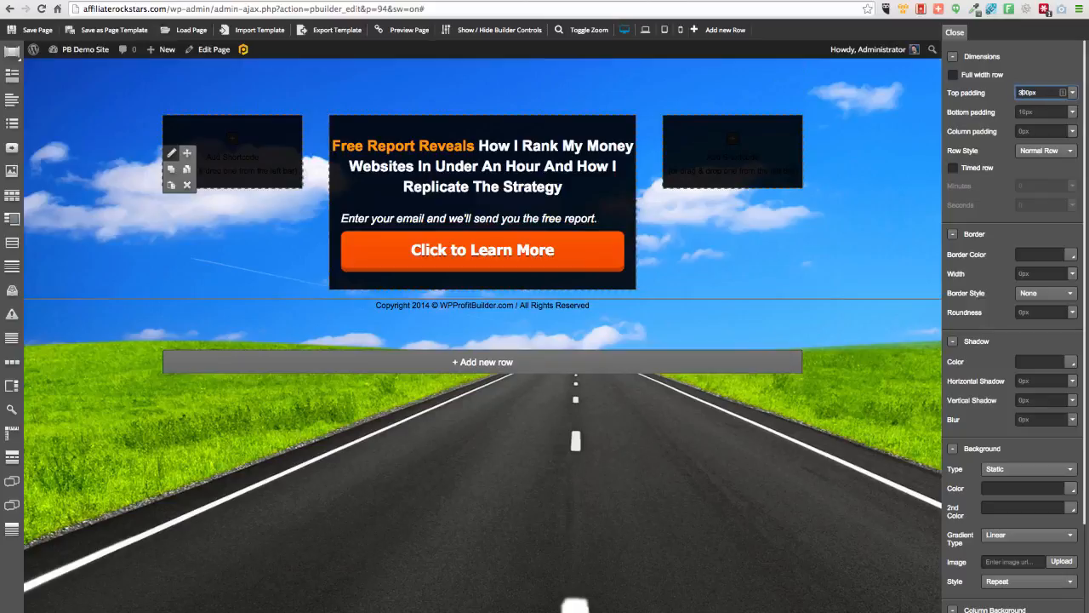
text(34)
key(Delete)
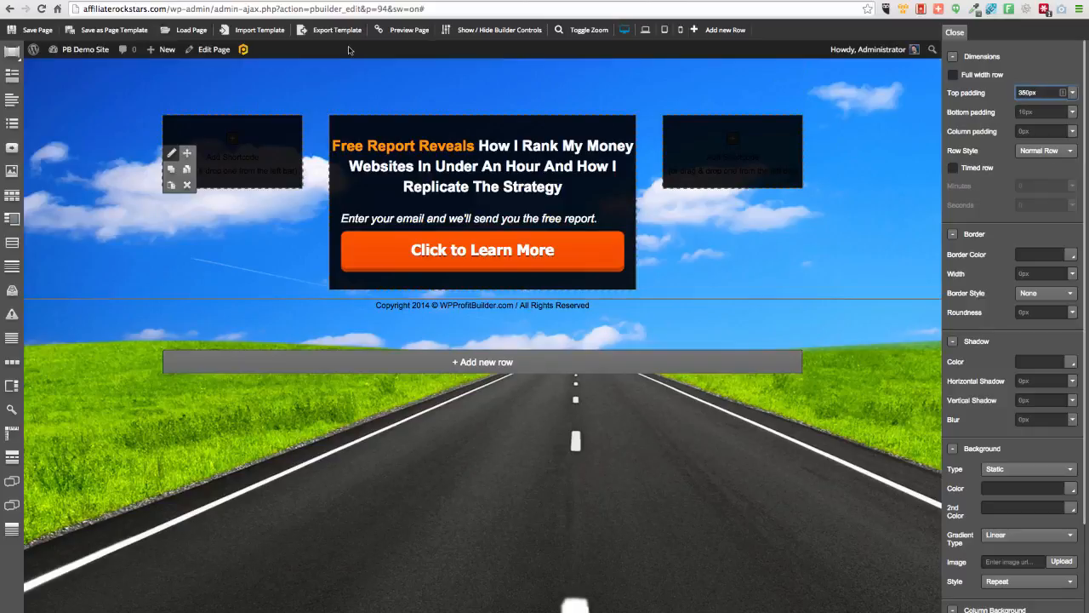
- Switch to the Depositphotos site and search for "Woman Beach Happy"
key(Tab)
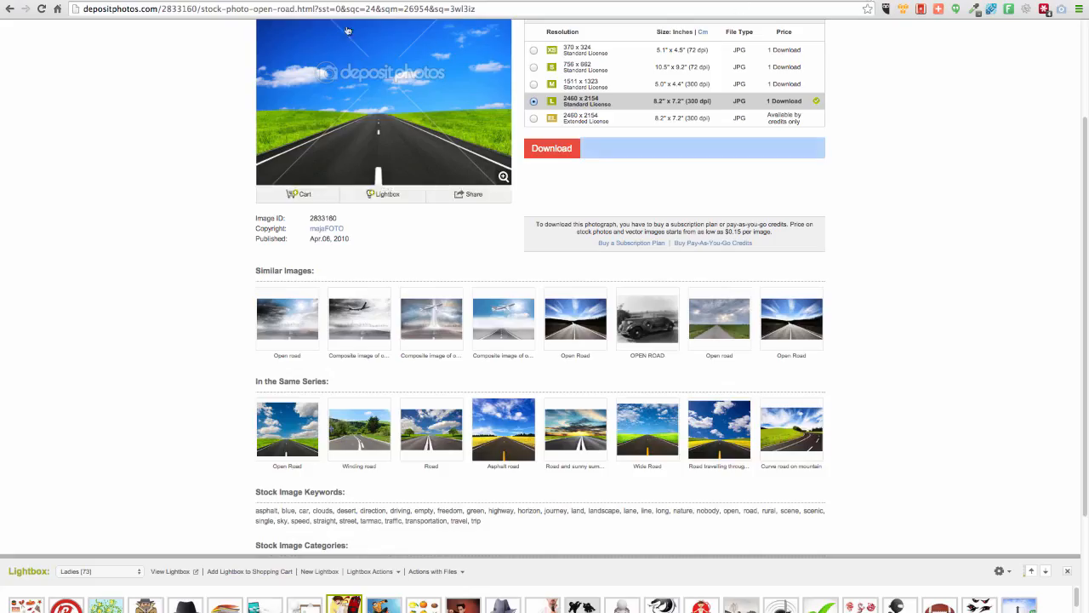
scroll(313, 119, up, 5)
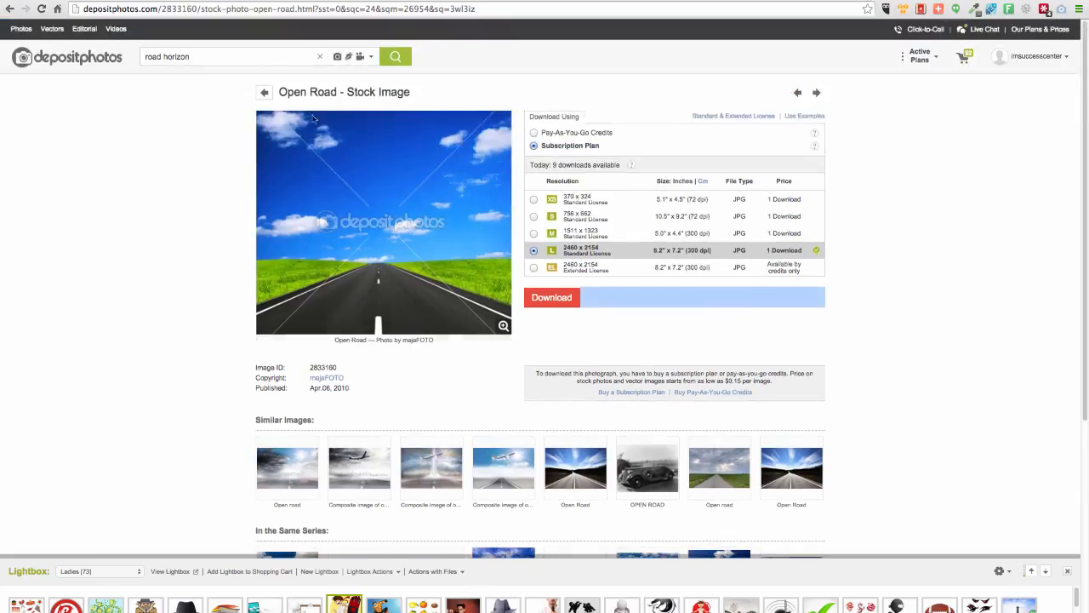
click(220, 60)
text(Woman)
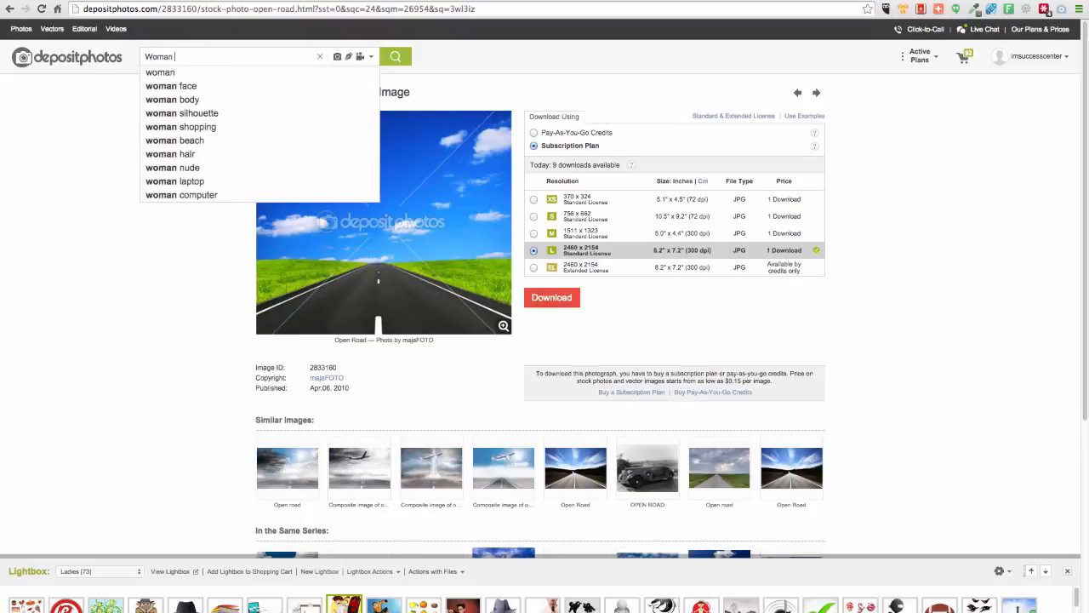
text( Beach Happy)
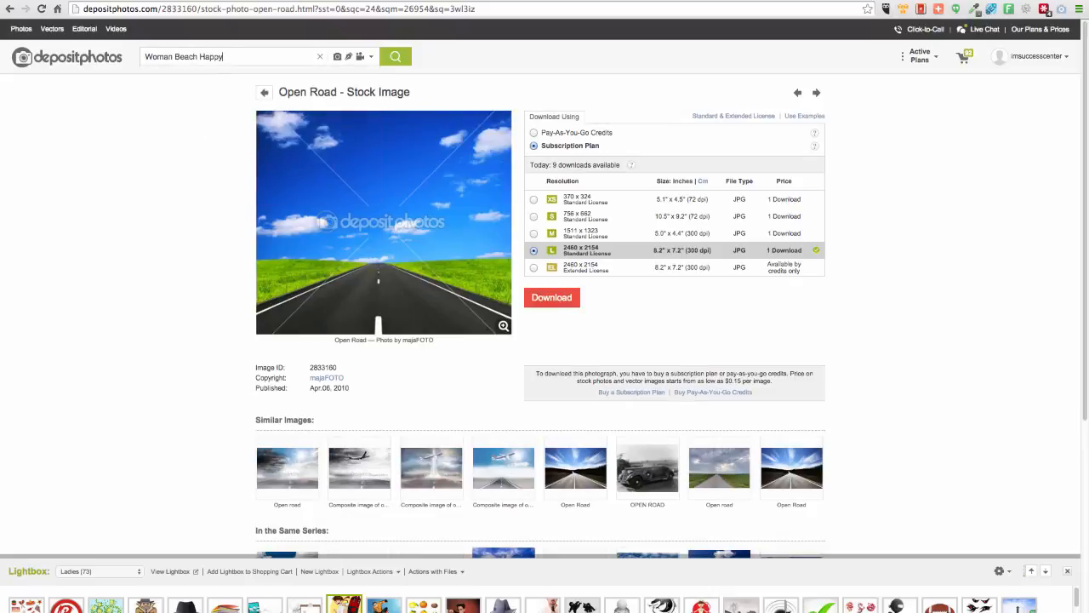
key(Return)
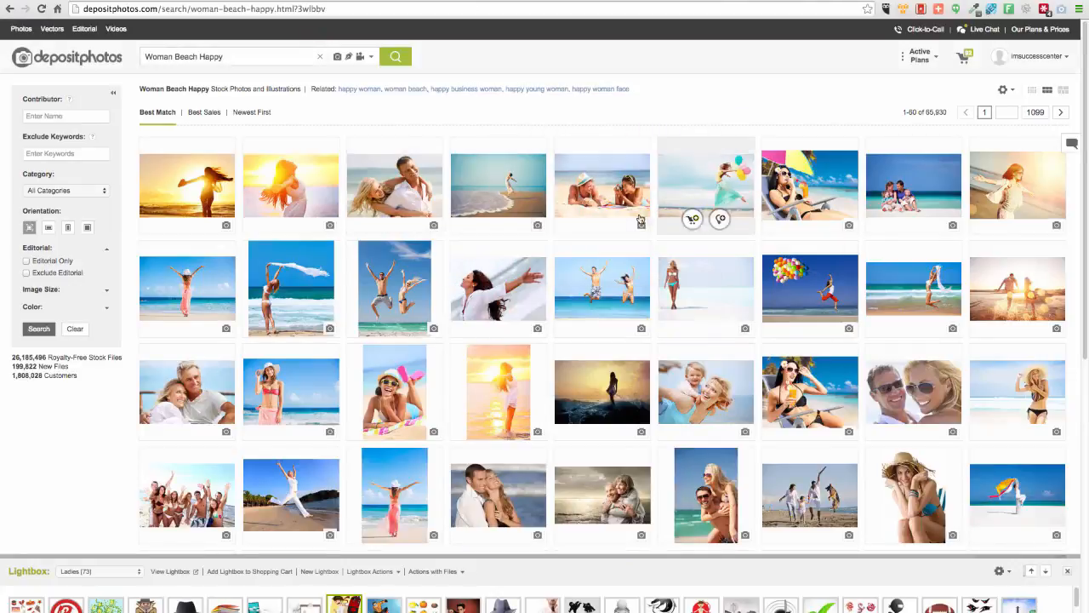
- Browse the beach photo results and open the "Girl in bikini on the beach" stock image
mouse_move(672, 215)
scroll(922, 311, down, 1)
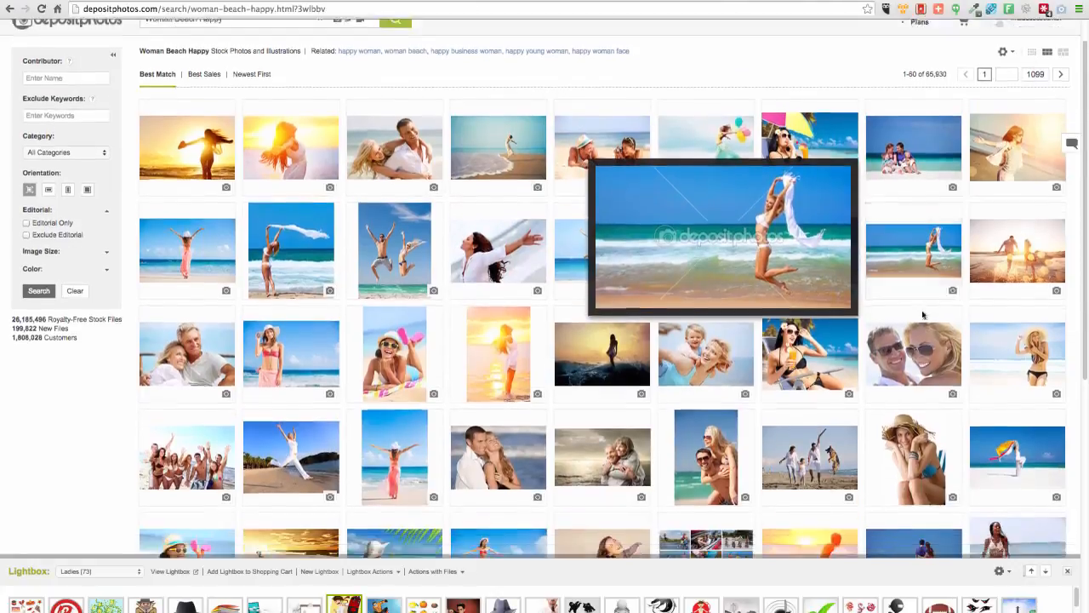
mouse_move(923, 317)
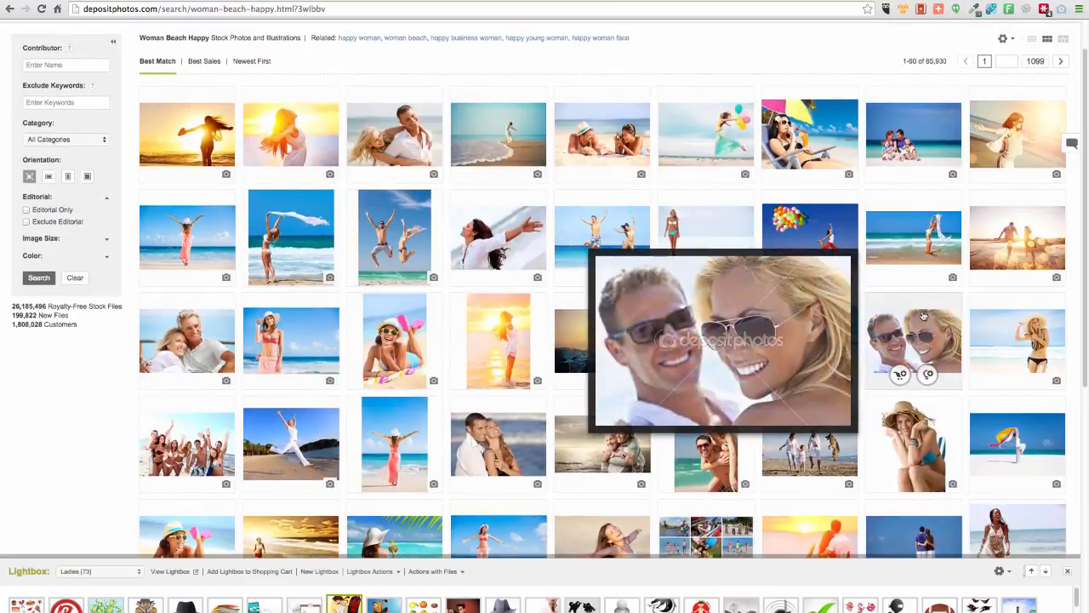
scroll(924, 317, down, 2)
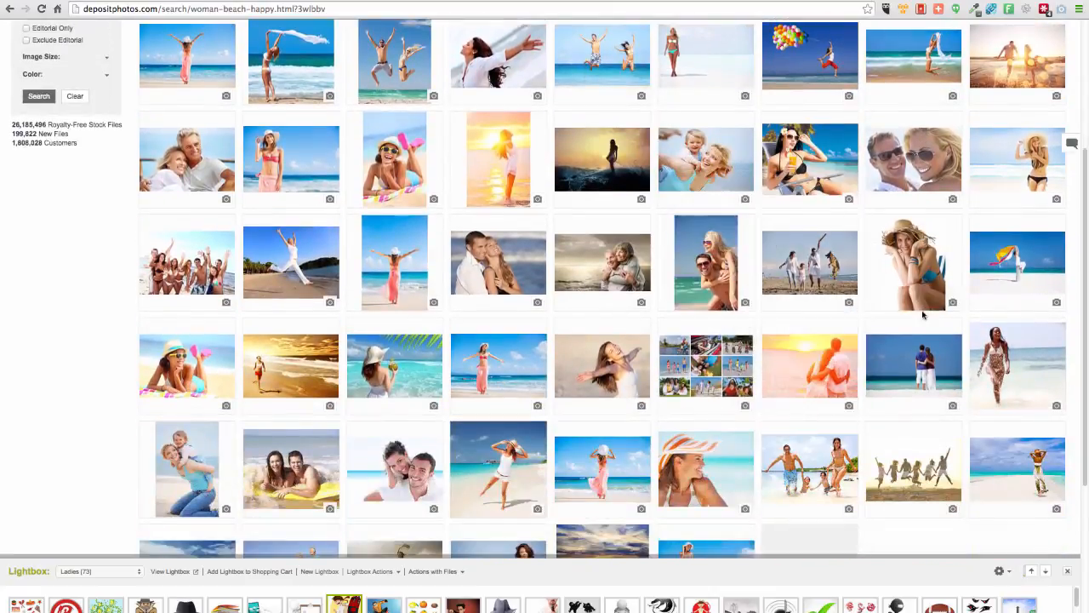
mouse_move(1037, 243)
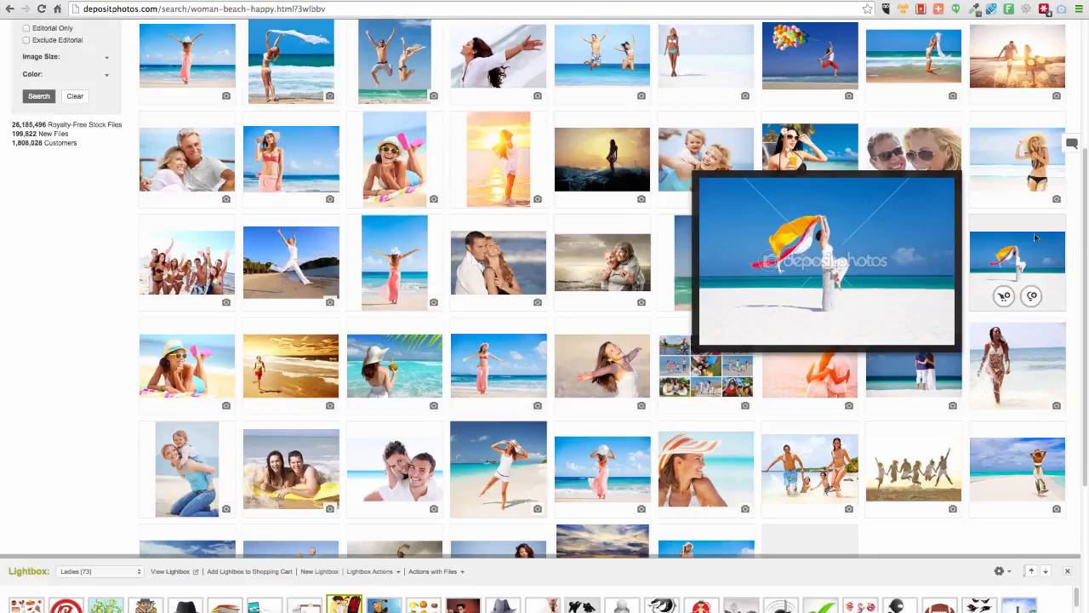
mouse_move(506, 349)
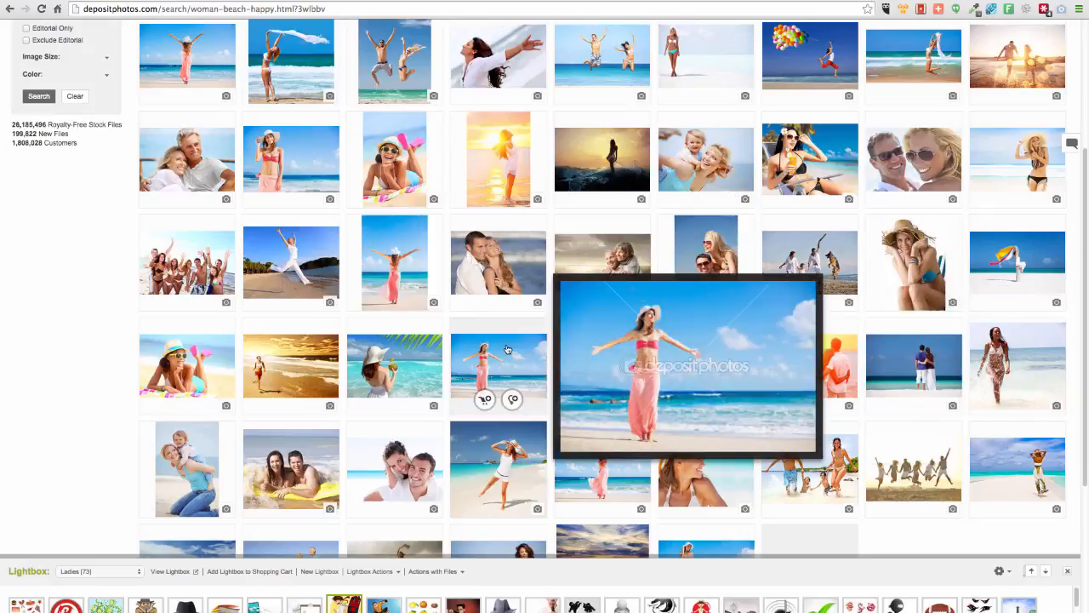
scroll(36, 365, down, 2)
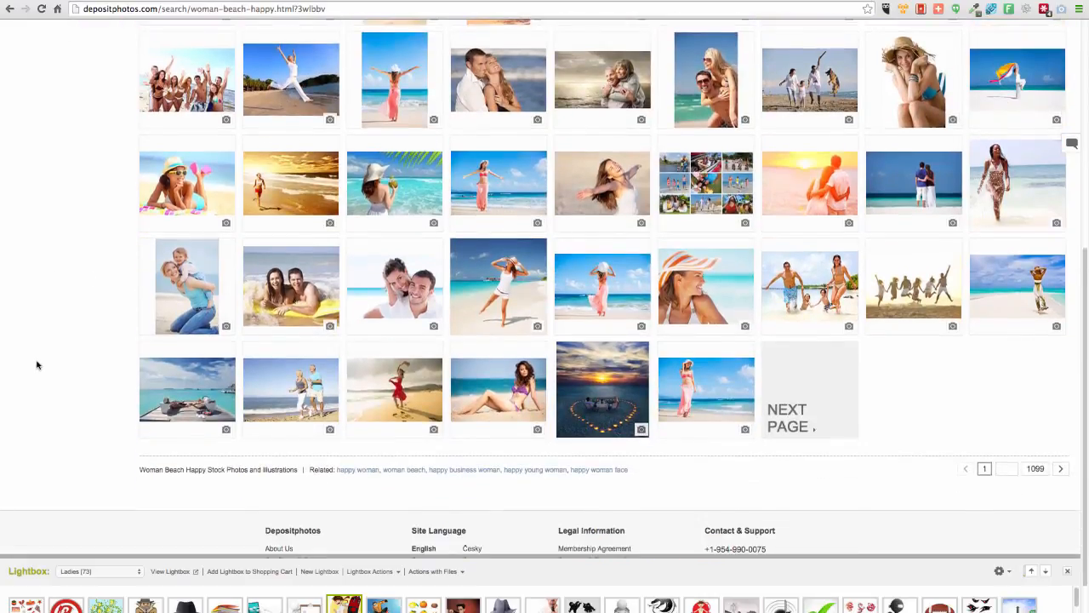
mouse_move(510, 392)
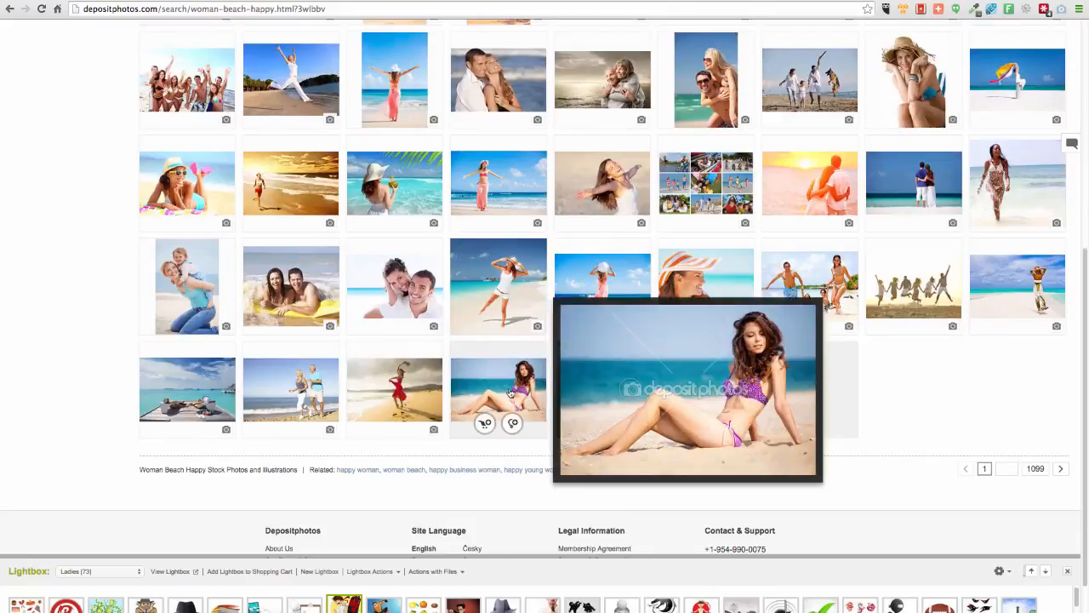
click(510, 391)
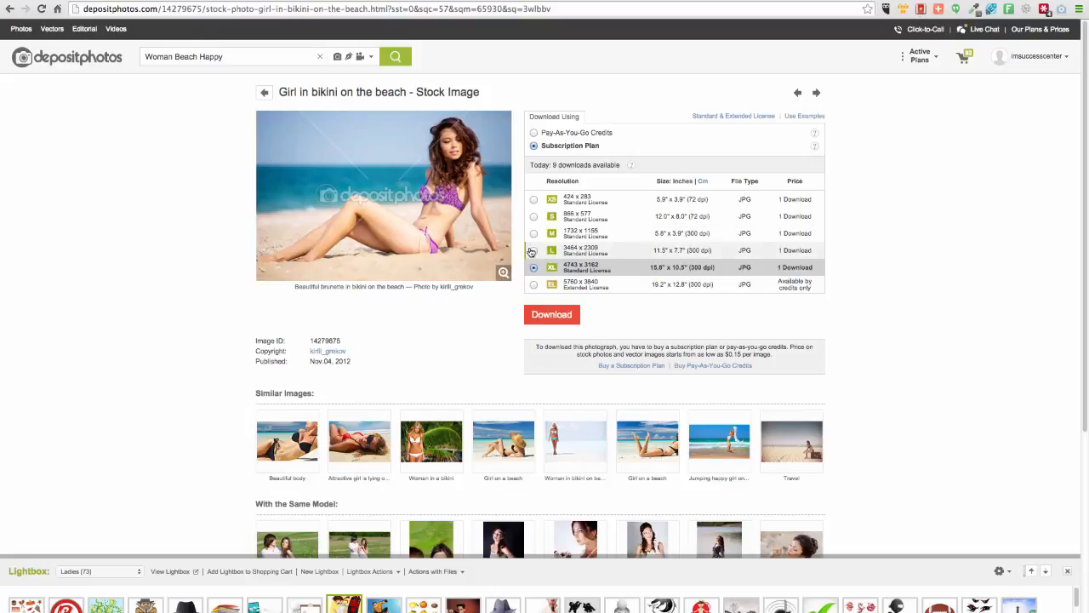
- Download the stock image in the L resolution of 3464 x 2309 and copy the whole picture from its preview
click(533, 250)
click(559, 320)
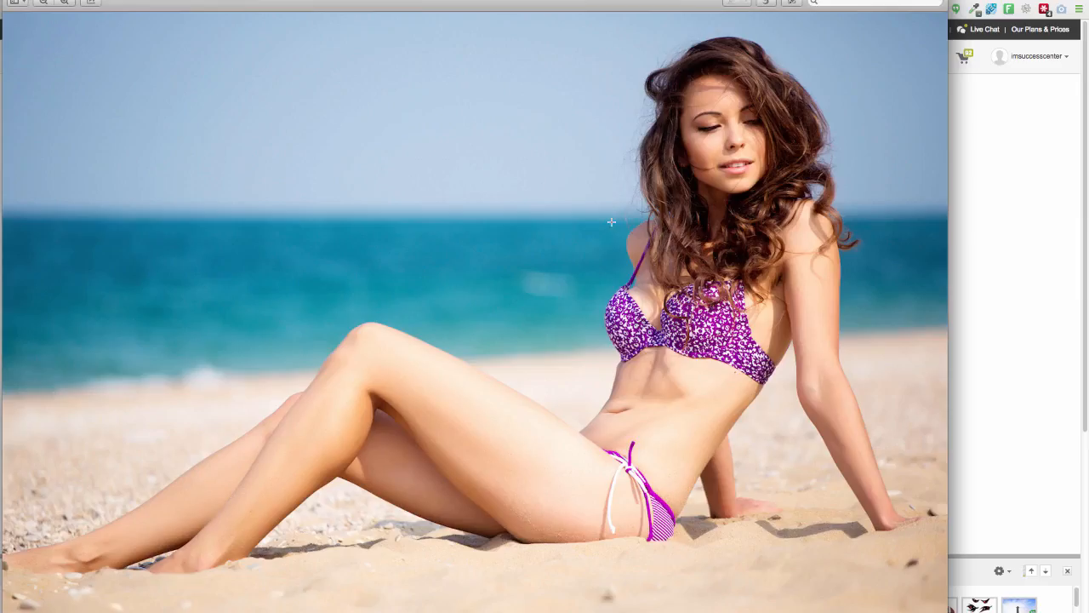
key(super+a)
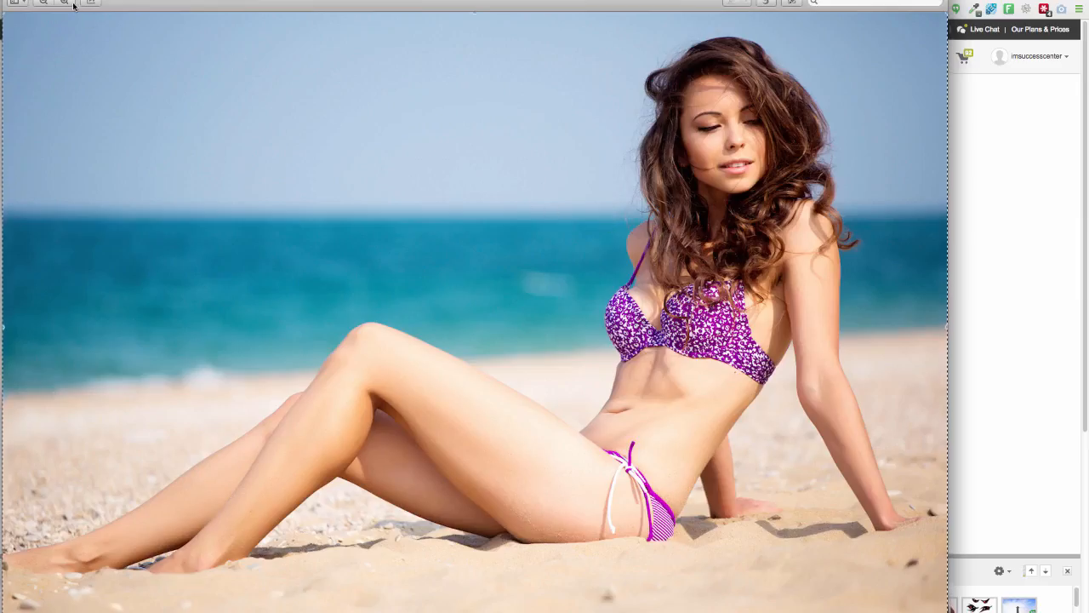
key(super+w)
- Switch to Photoshop, paste the beach photo over the road image and scale it down to the canvas width
key(ctrl+Up)
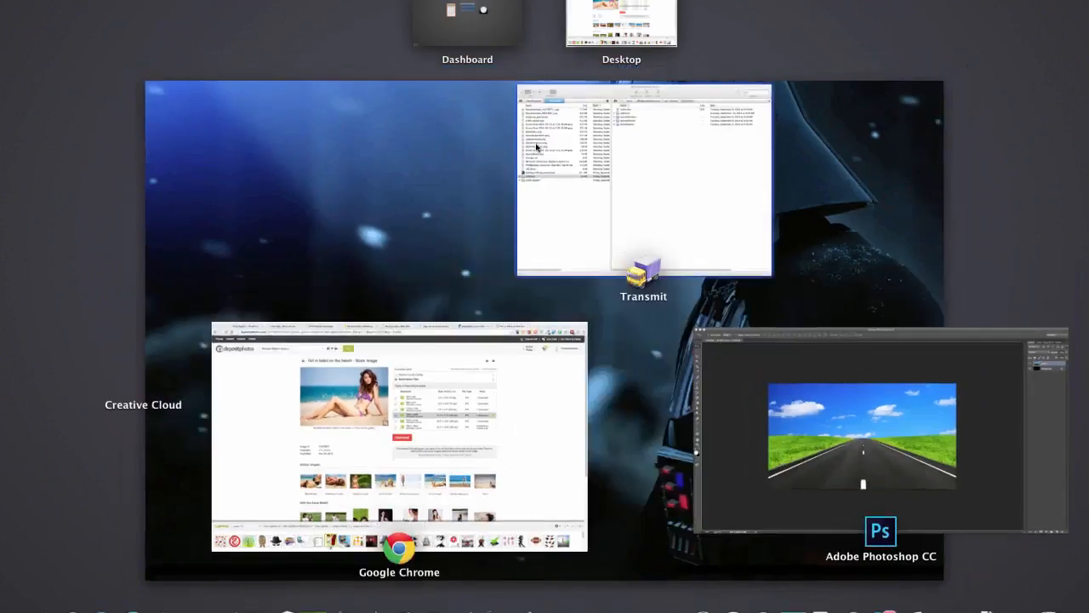
click(926, 389)
key(super+v)
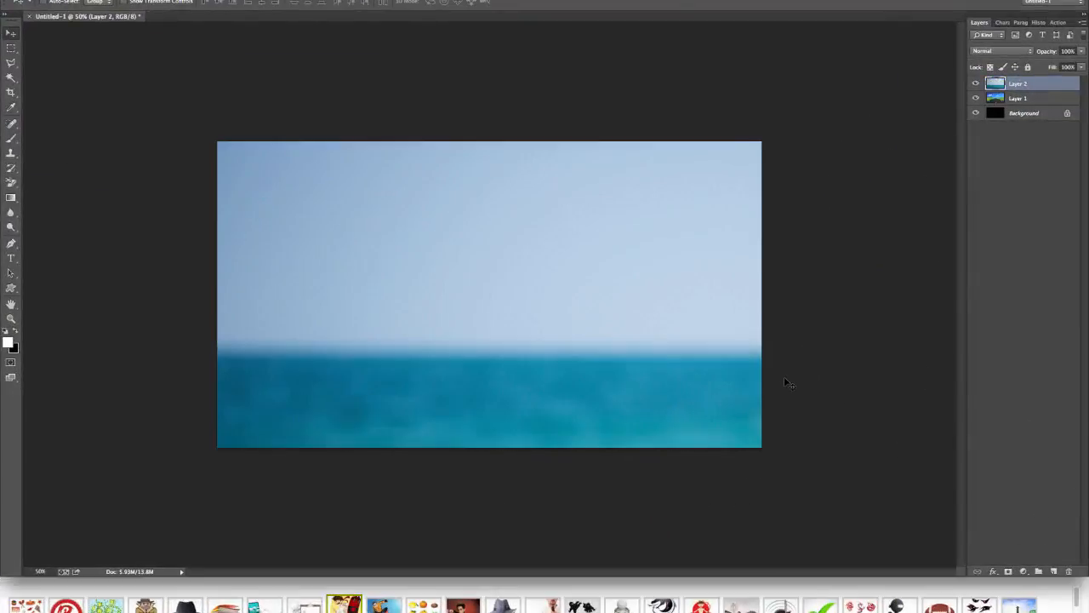
key(super+t)
key(super+0)
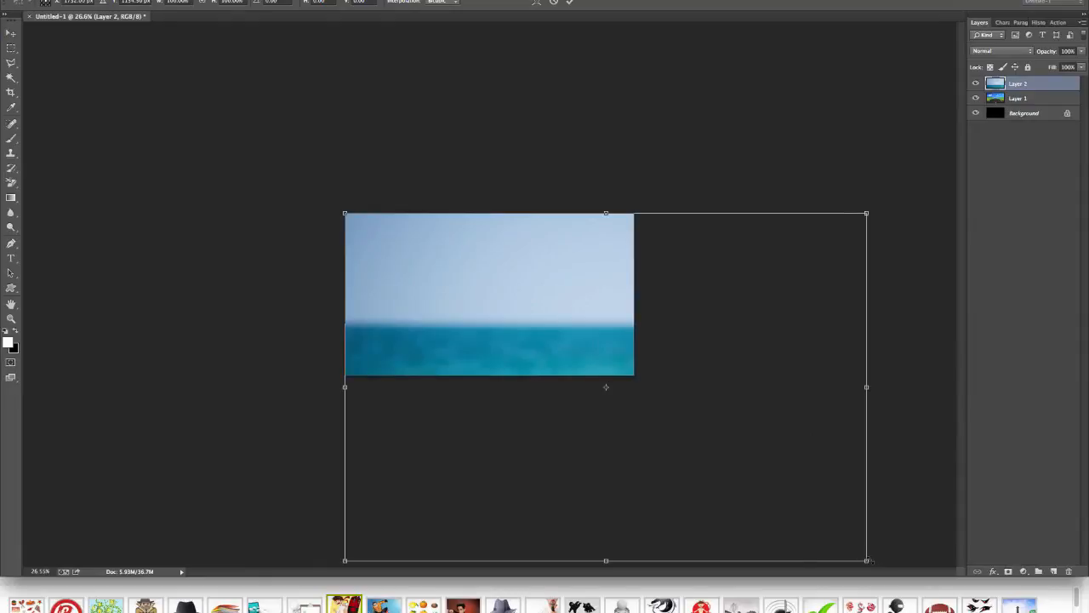
drag(868, 560, 640, 406)
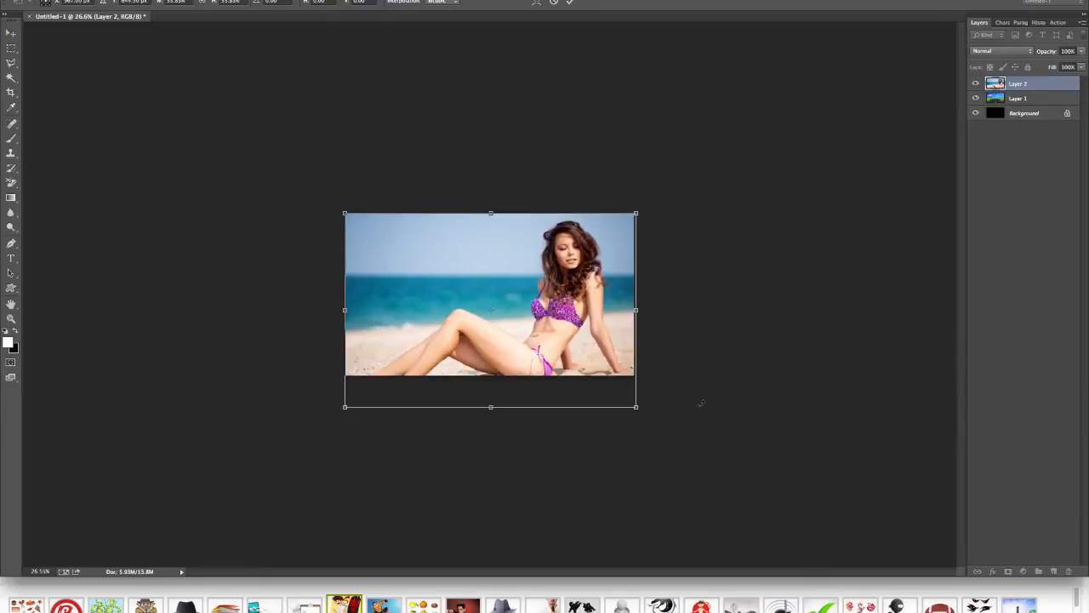
key(Return)
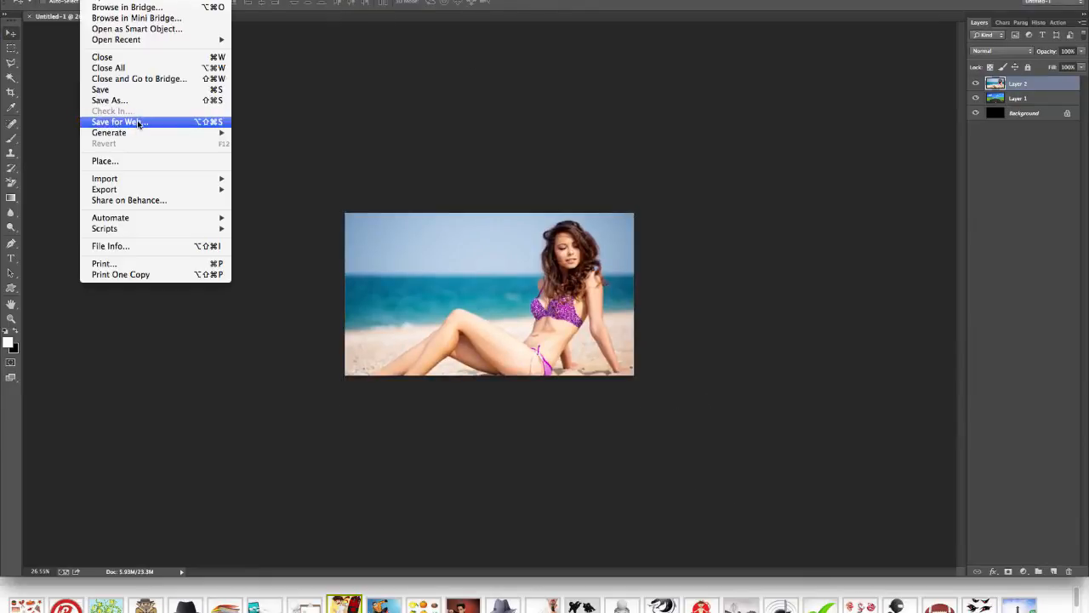
- Save the beach image for web as a JPEG High file named beachbg on the Desktop
click(138, 118)
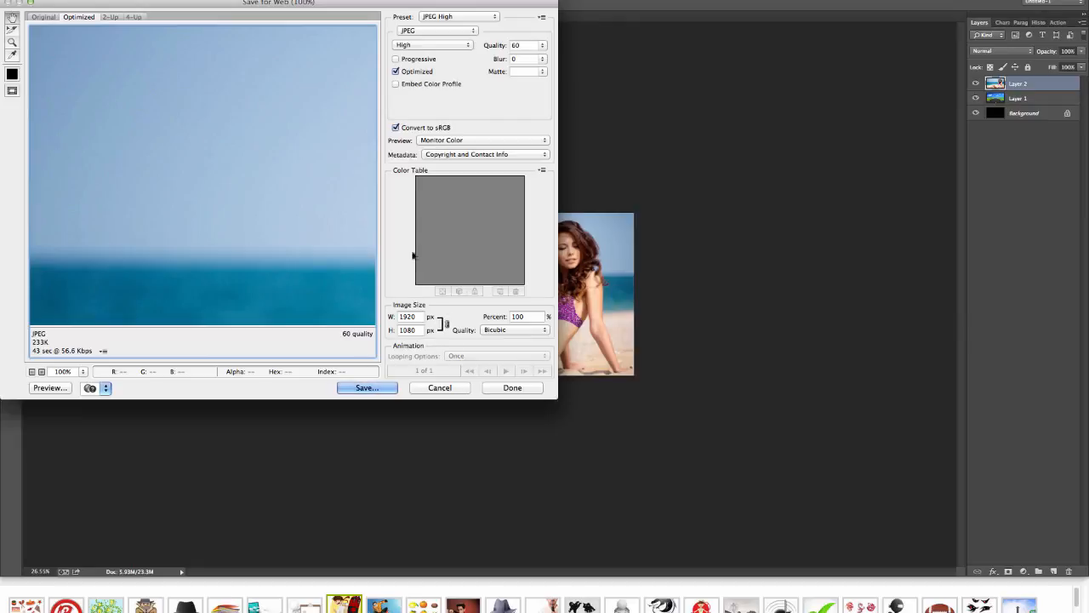
click(365, 387)
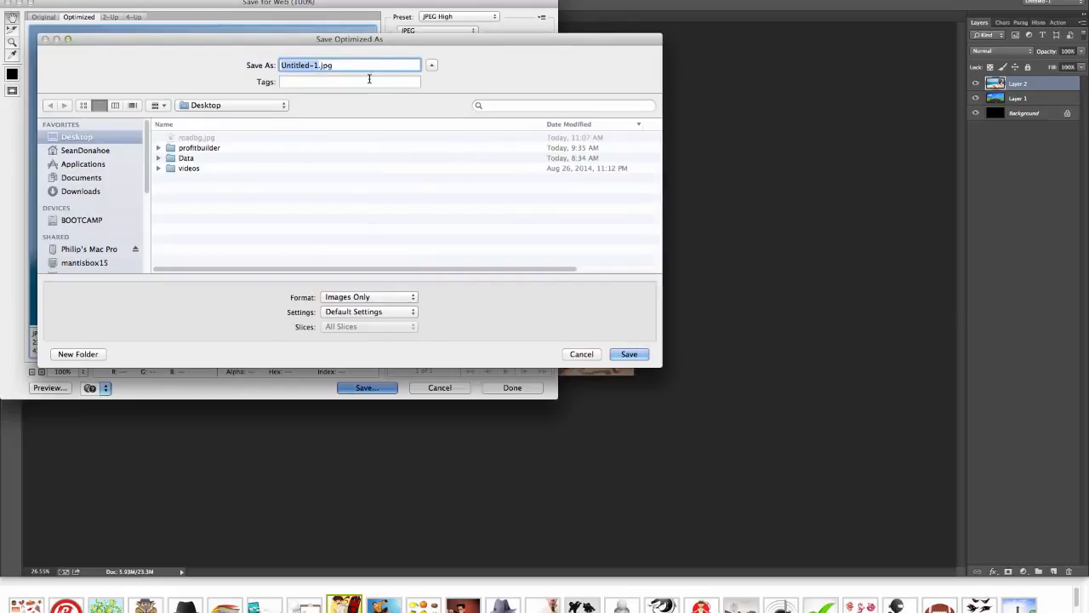
text(beachgirl)
key(Return)
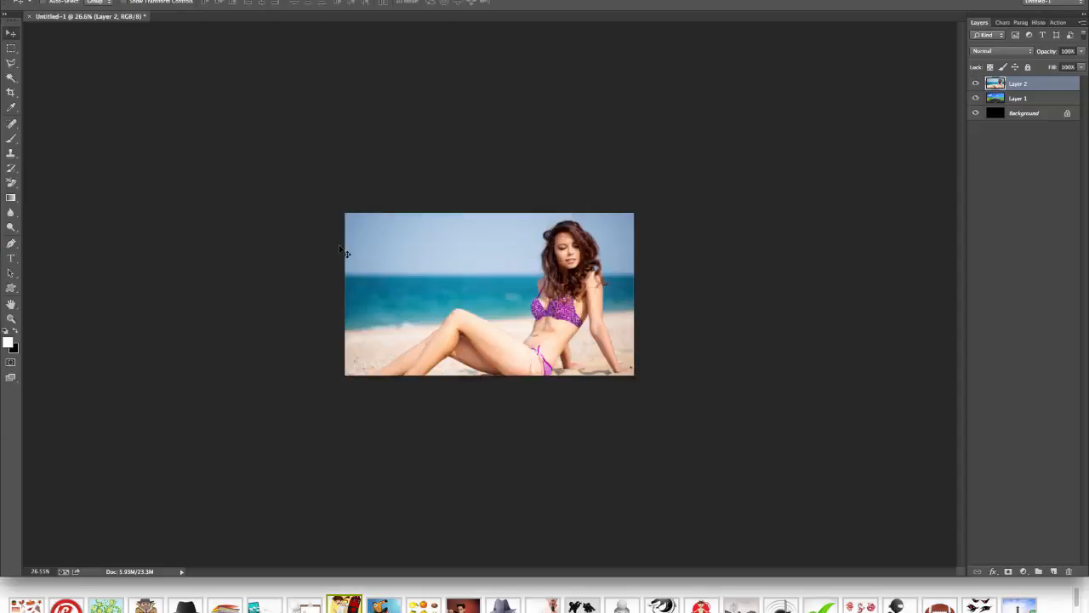
- Switch back to Chrome and go to the background image options in the WordPress page editor's PBTheme Page Options
key(ctrl+Up)
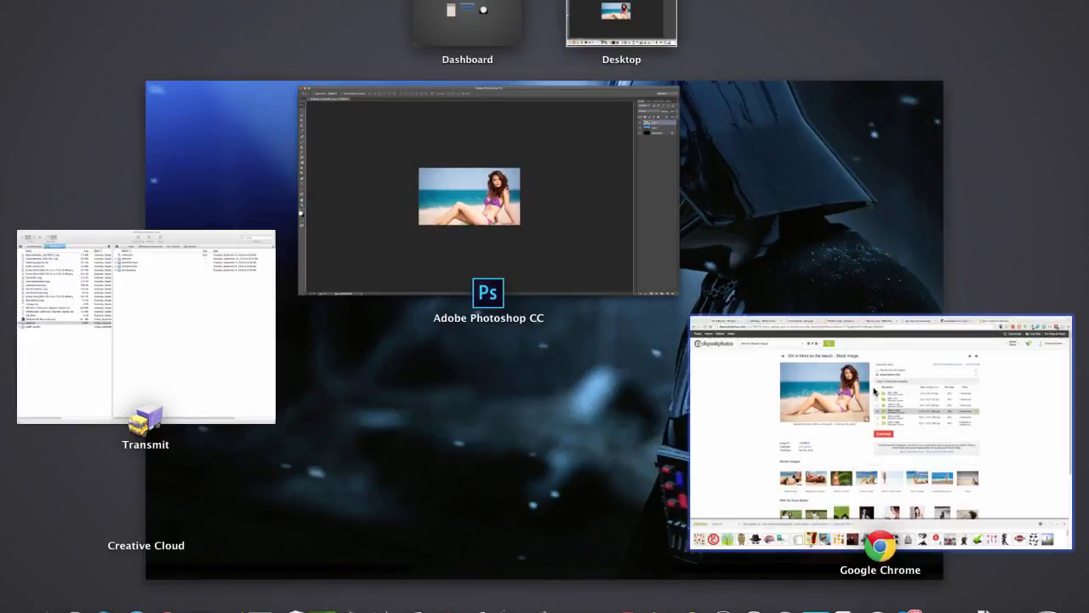
click(740, 437)
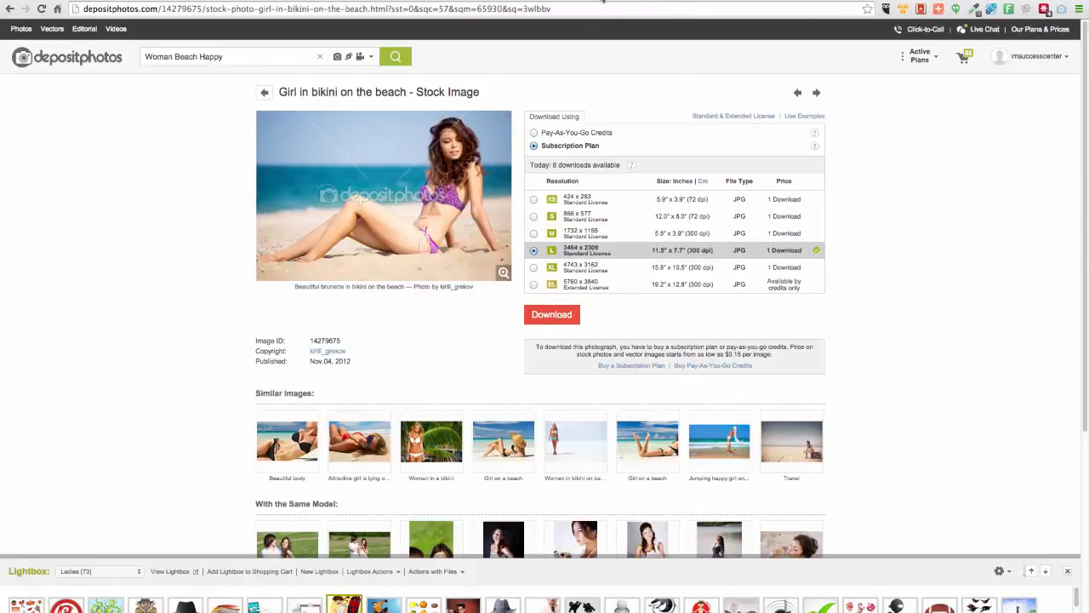
click(320, 1)
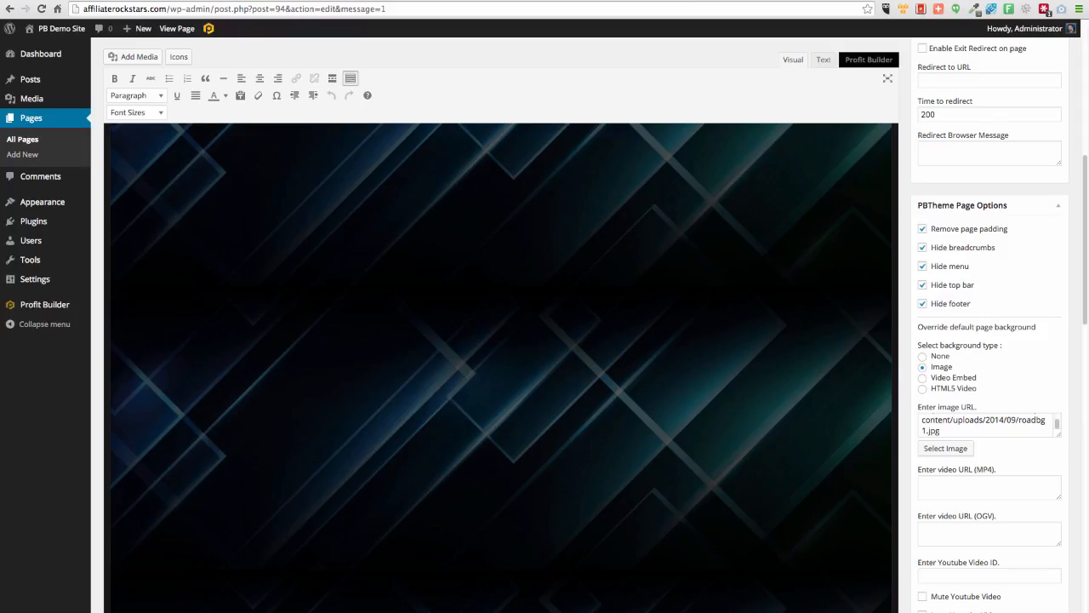
scroll(1006, 505, down, 4)
scroll(1006, 505, up, 6)
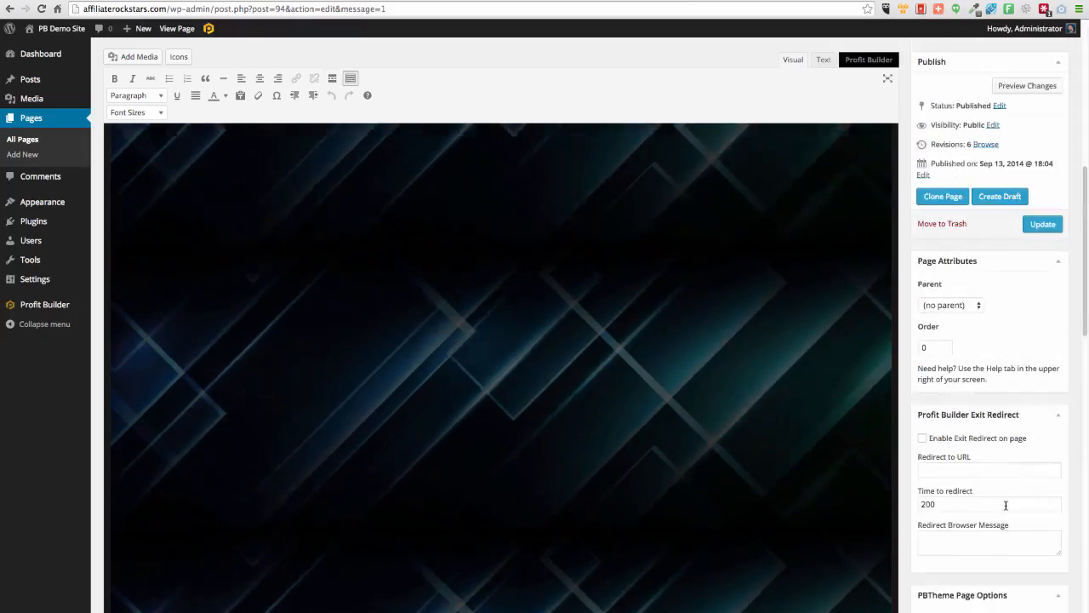
scroll(1005, 503, down, 5)
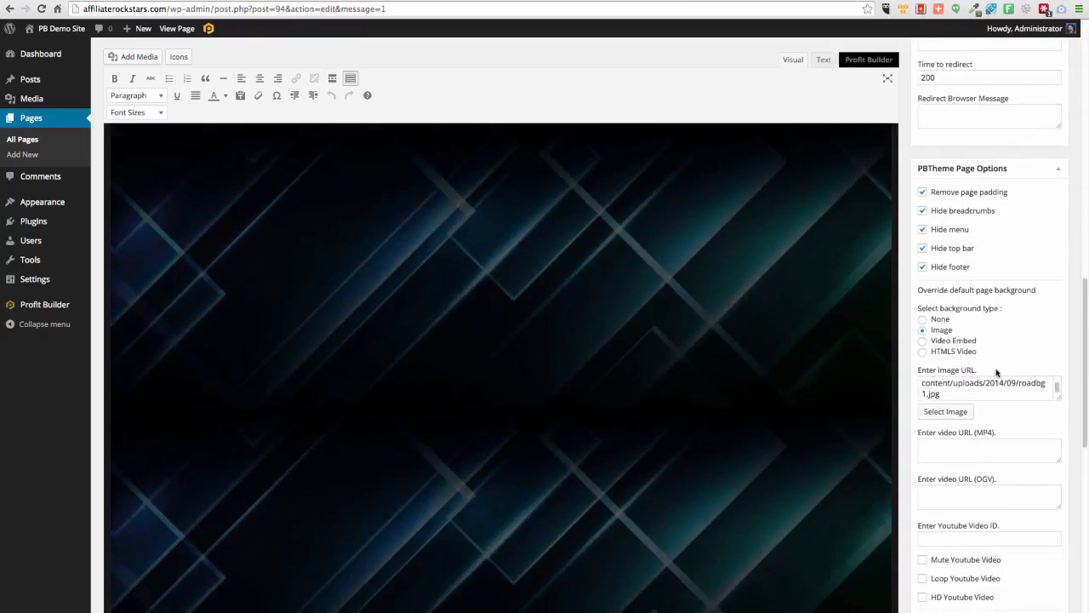
- Upload beachbg.jpg from the Desktop through the page background's image selector
click(947, 415)
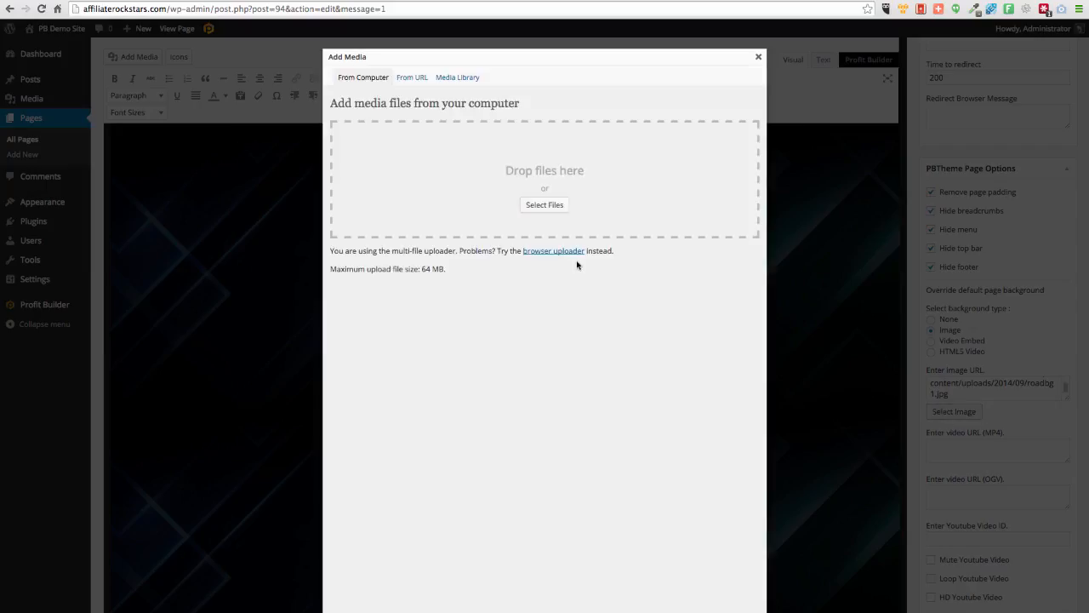
click(533, 206)
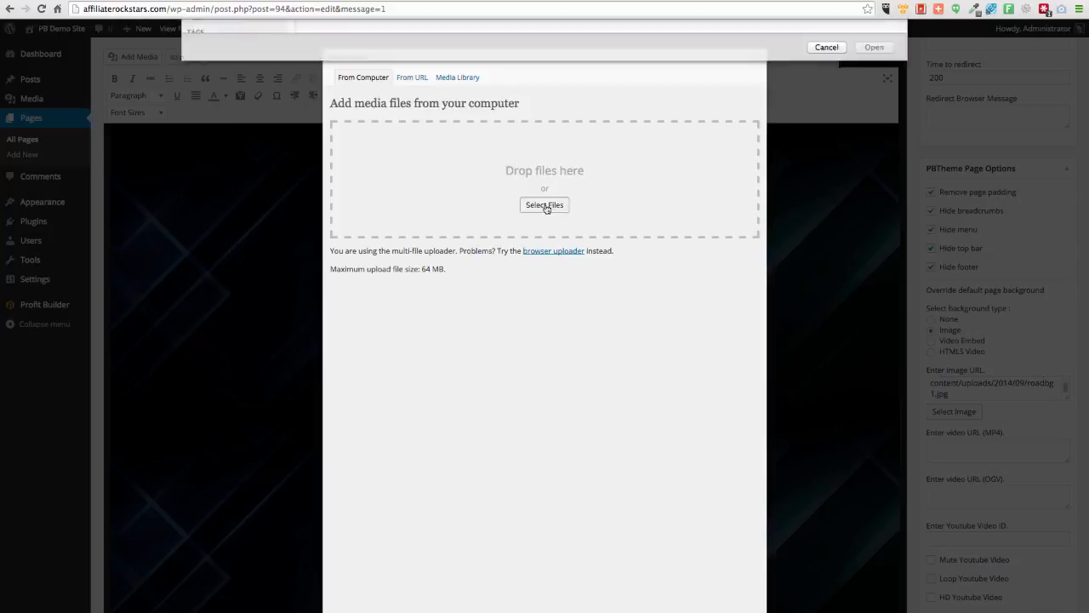
click(349, 66)
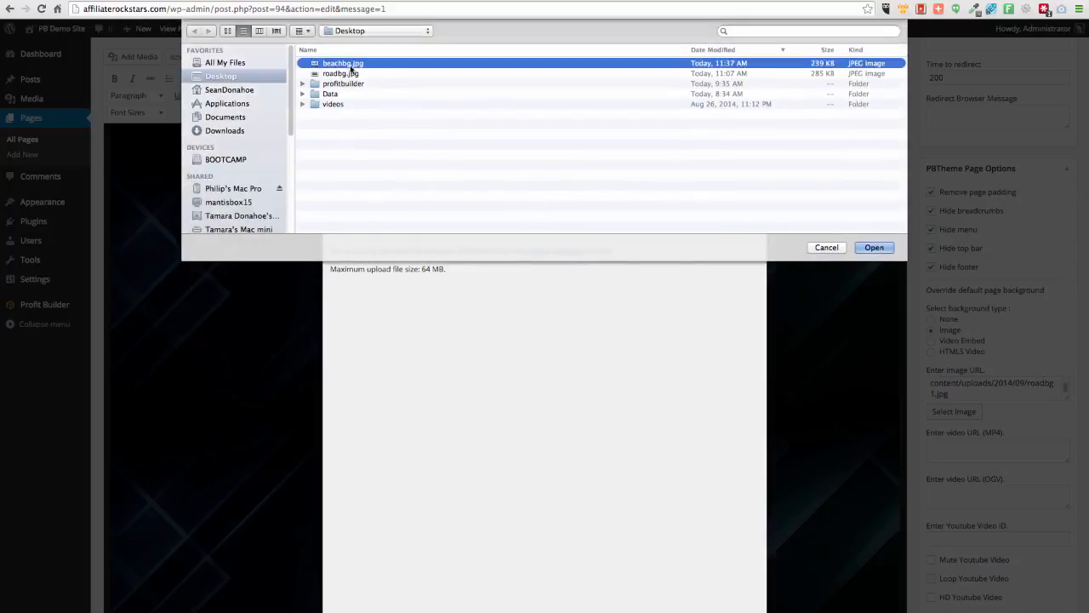
click(885, 252)
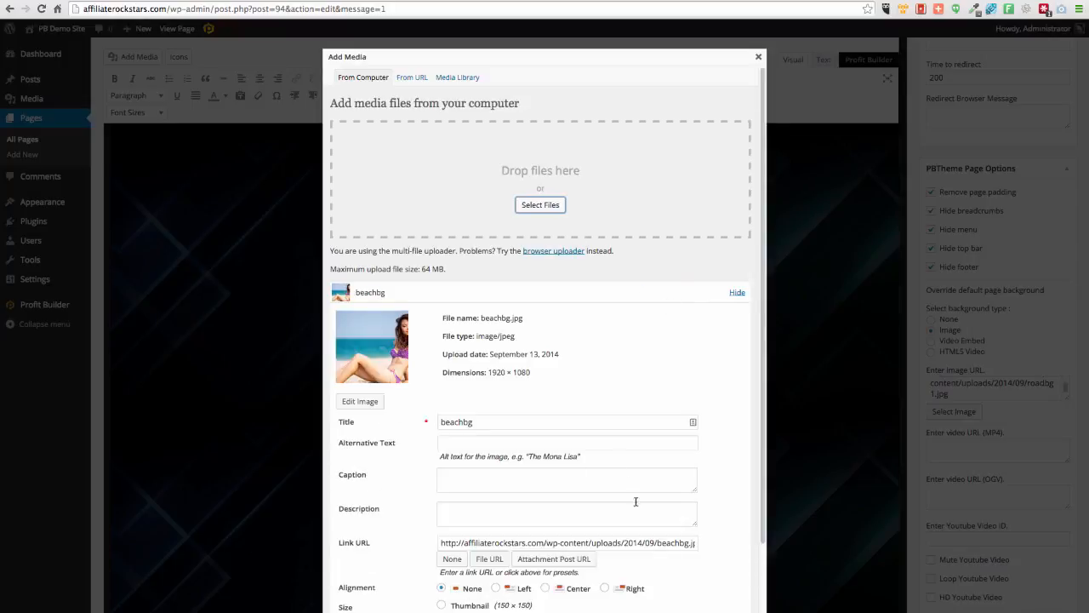
- Insert the uploaded beachbg.jpg at full size as the page's background image and update the page
double_click(658, 543)
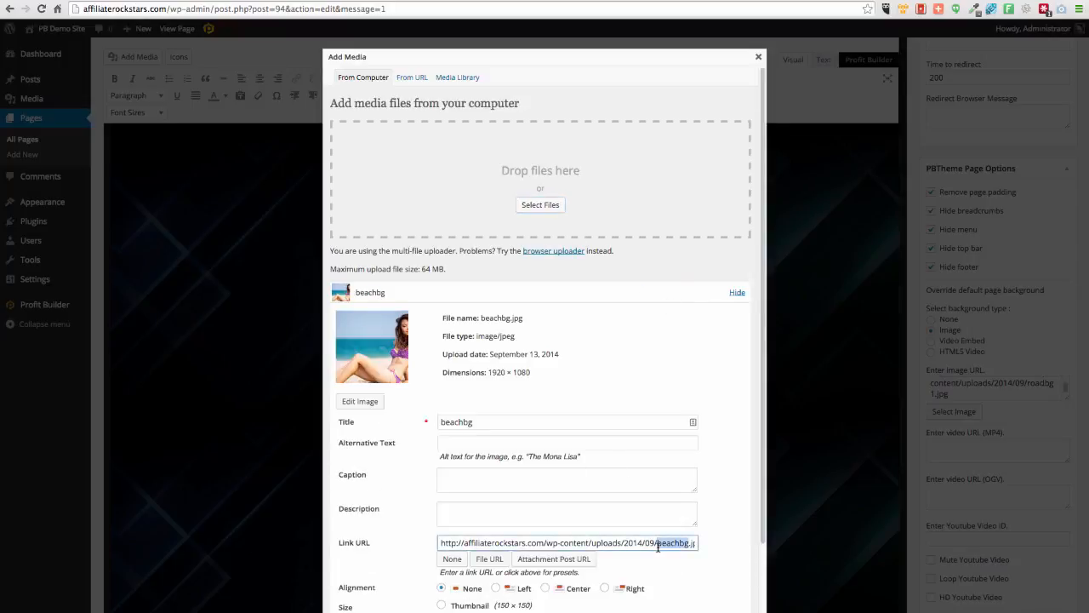
triple_click(657, 545)
click(650, 545)
triple_click(654, 545)
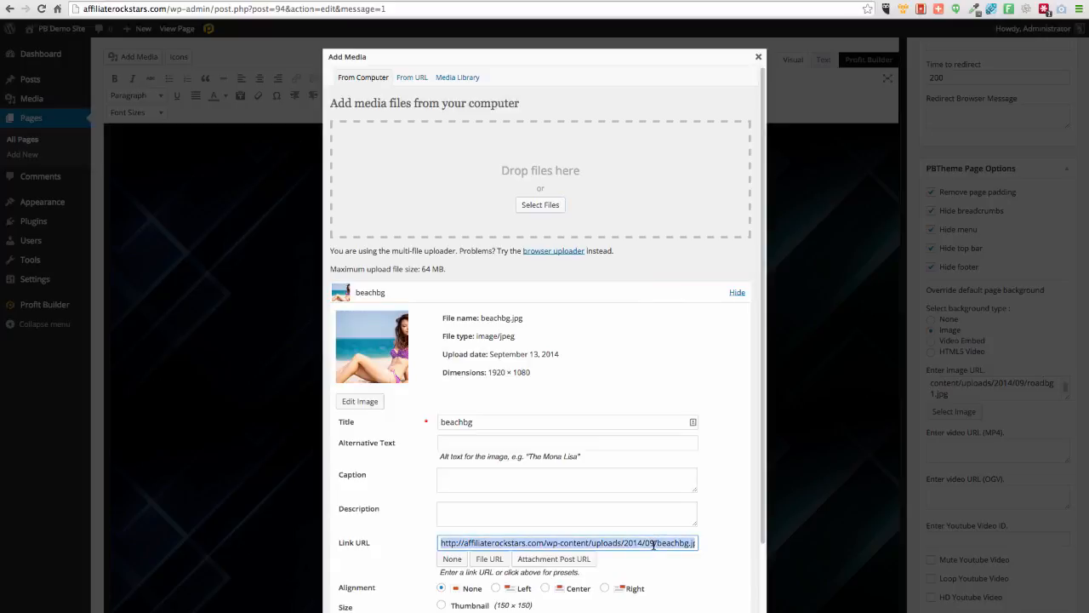
scroll(734, 560, down, 2)
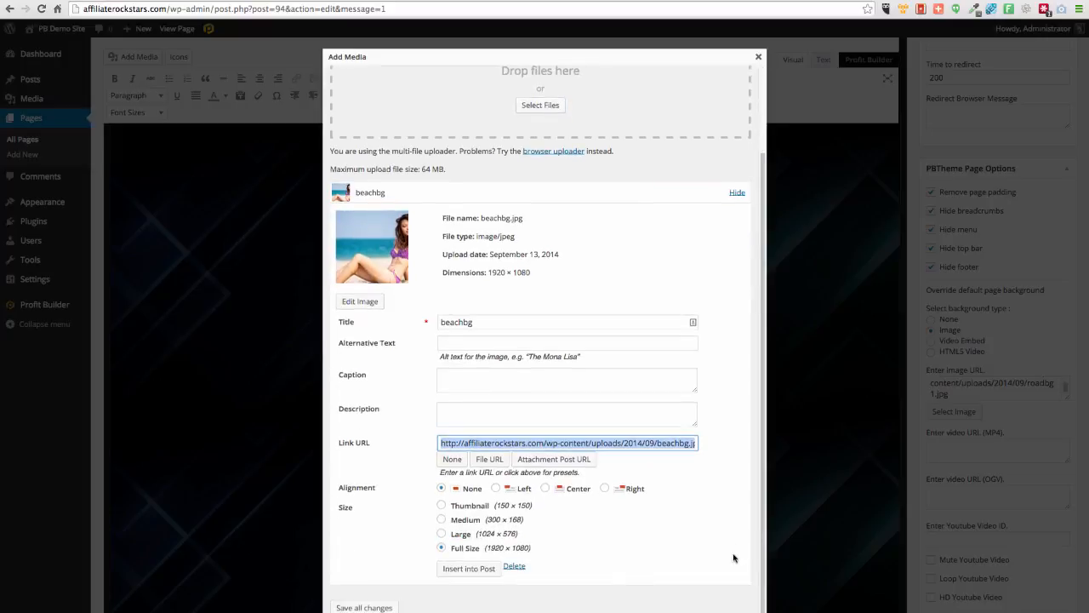
click(460, 570)
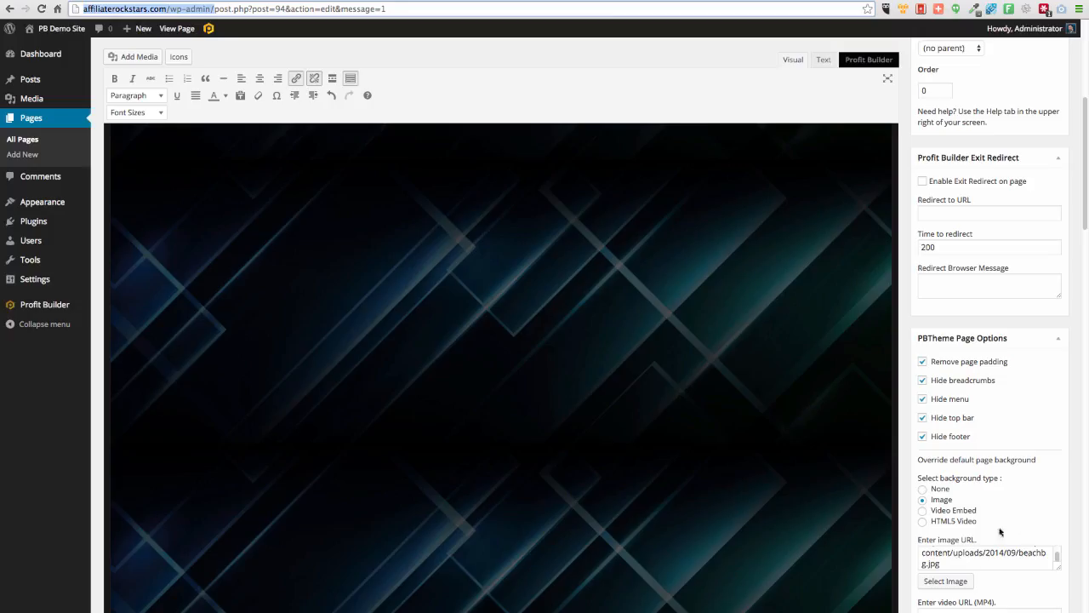
scroll(1012, 294, up, 4)
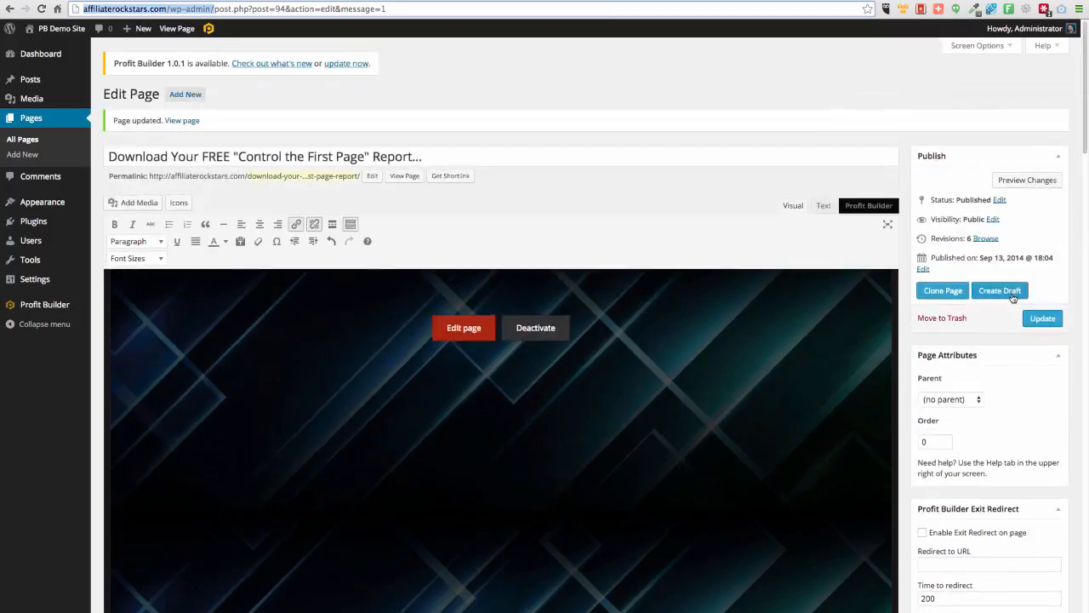
click(1041, 317)
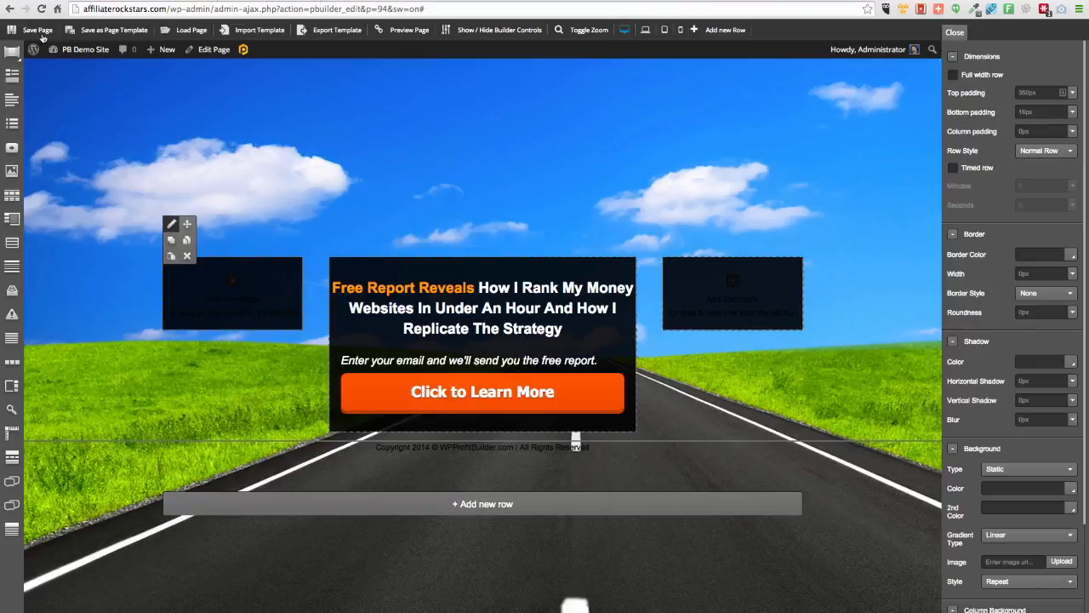
- Reload the Profit Builder editing view of the page, confirming that the current page may be left
mouse_move(215, 50)
click(41, 9)
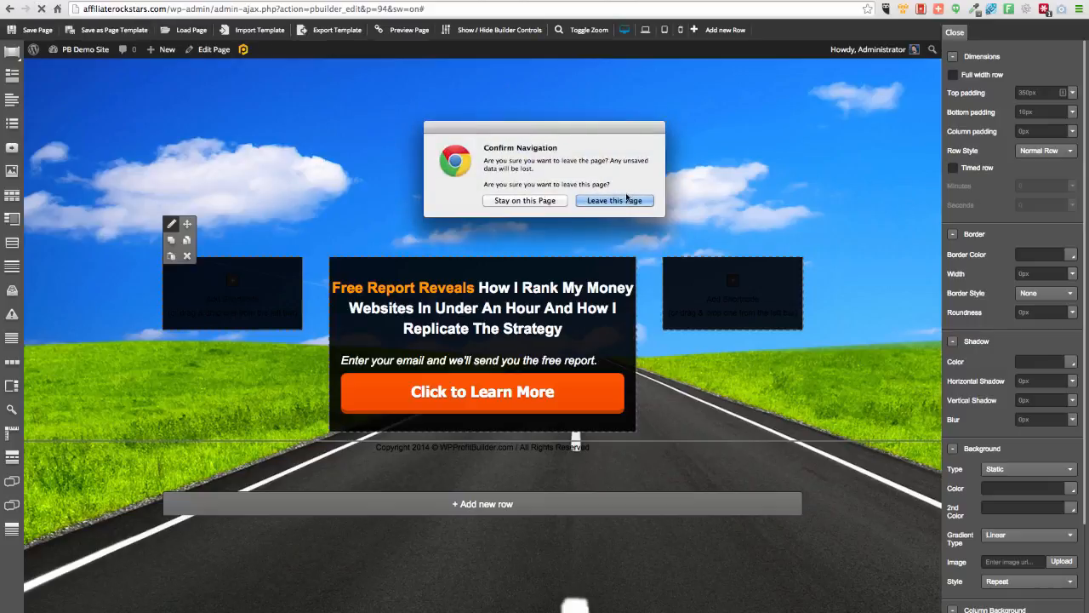
click(628, 196)
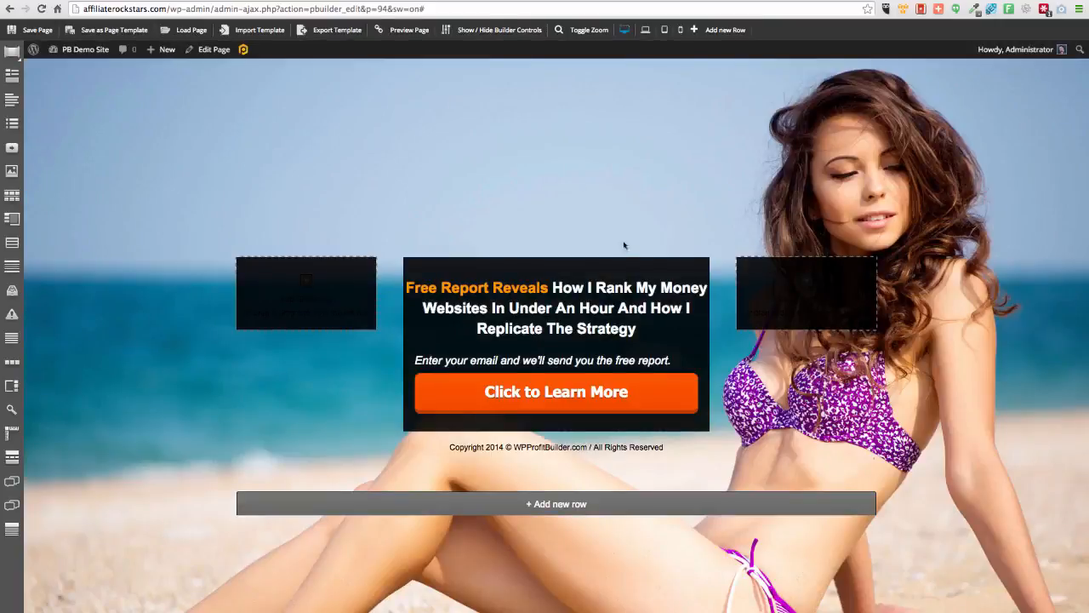
- Change the headline after "Free Report Reveals" to "How You Can Lose 10 Pounds in 10 Days with out Dangerous Crash Diets..." and save the content
click(532, 258)
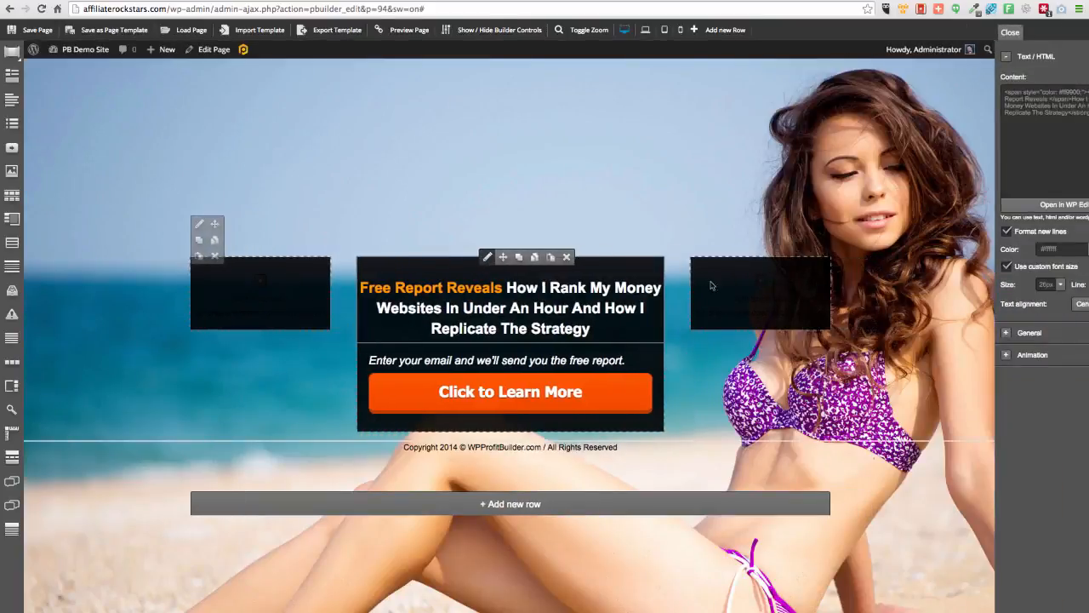
click(987, 206)
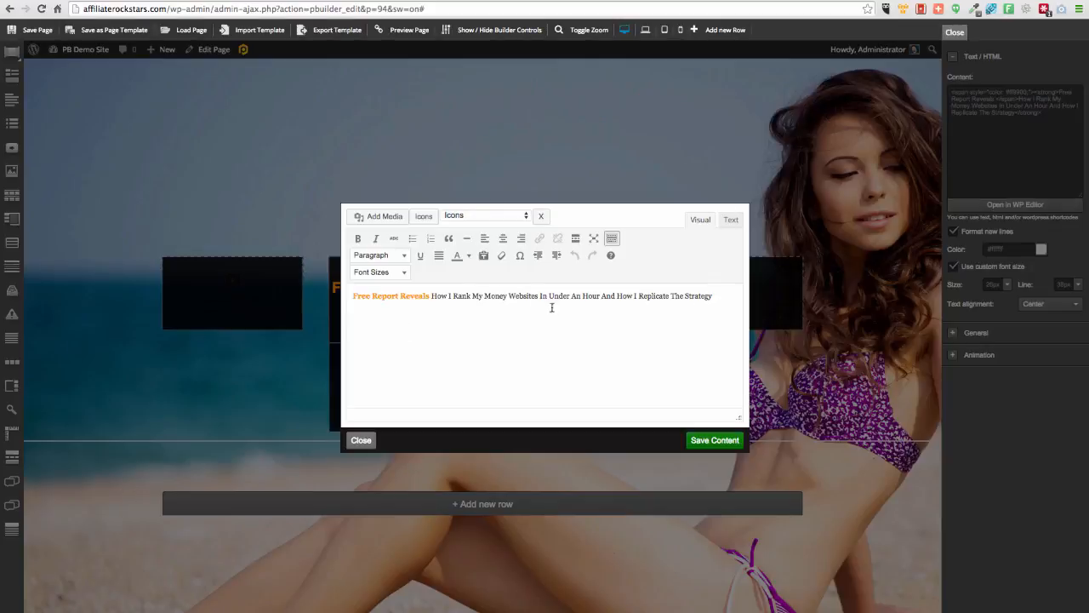
drag(449, 295, 712, 296)
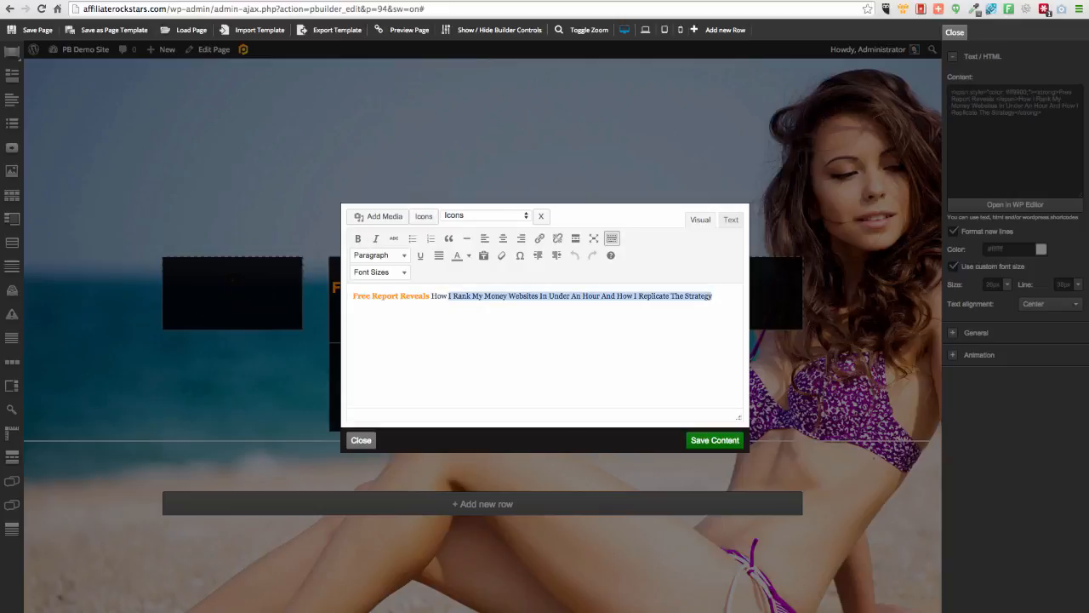
text(You cCanm)
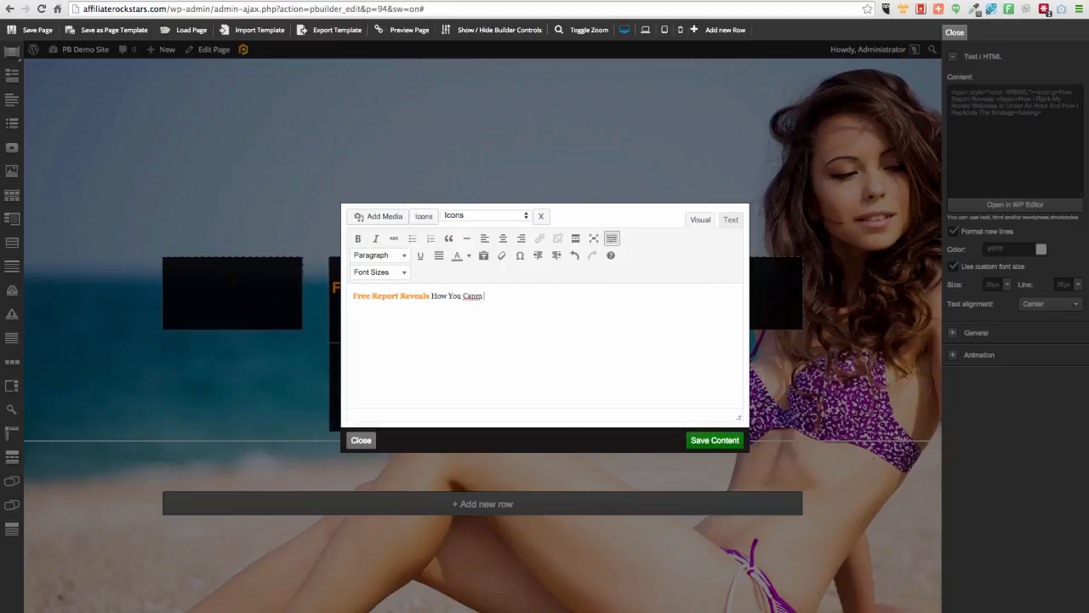
text( L)
key(BackSpace)
key(BackSpace)
key(BackSpace)
text(Lose 10 Pounds in 10 Days with out Dang)
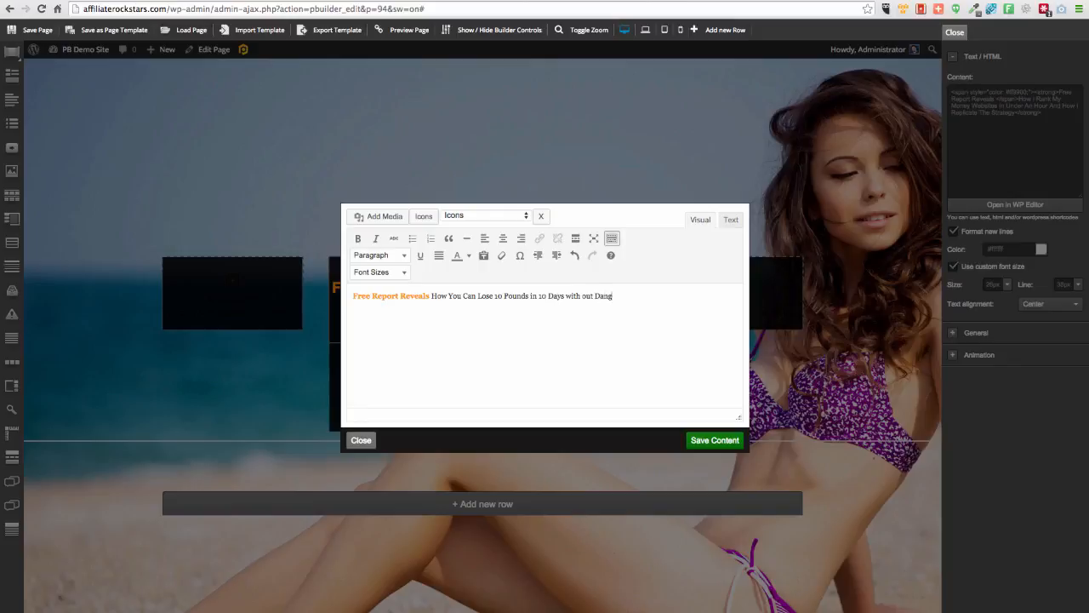
text(erous Crash Diets...)
click(715, 440)
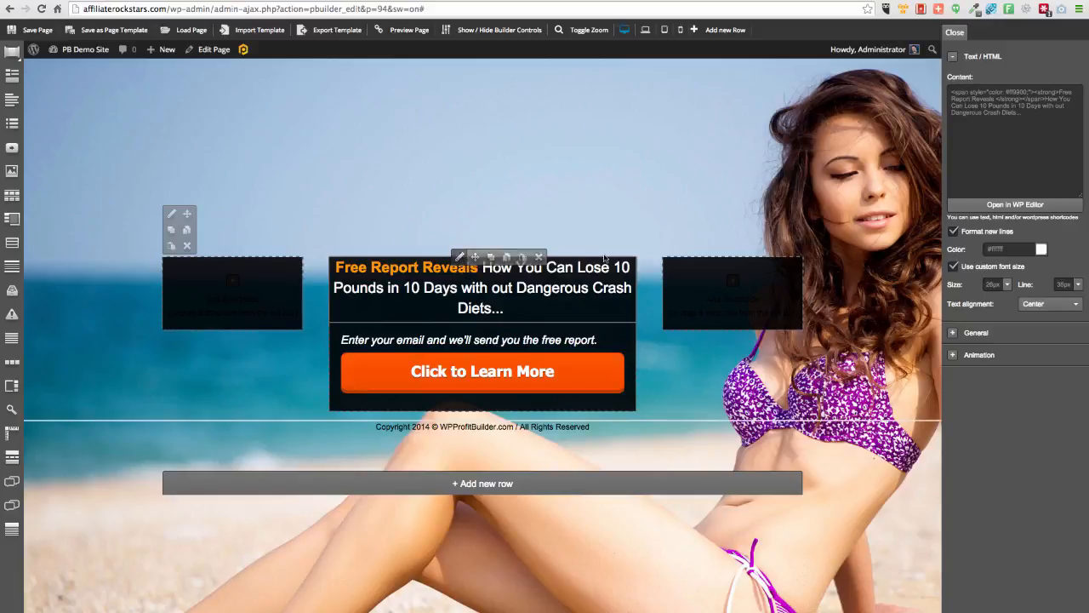
- Add an empty line above the headline in the WP Editor and save the content
click(1037, 151)
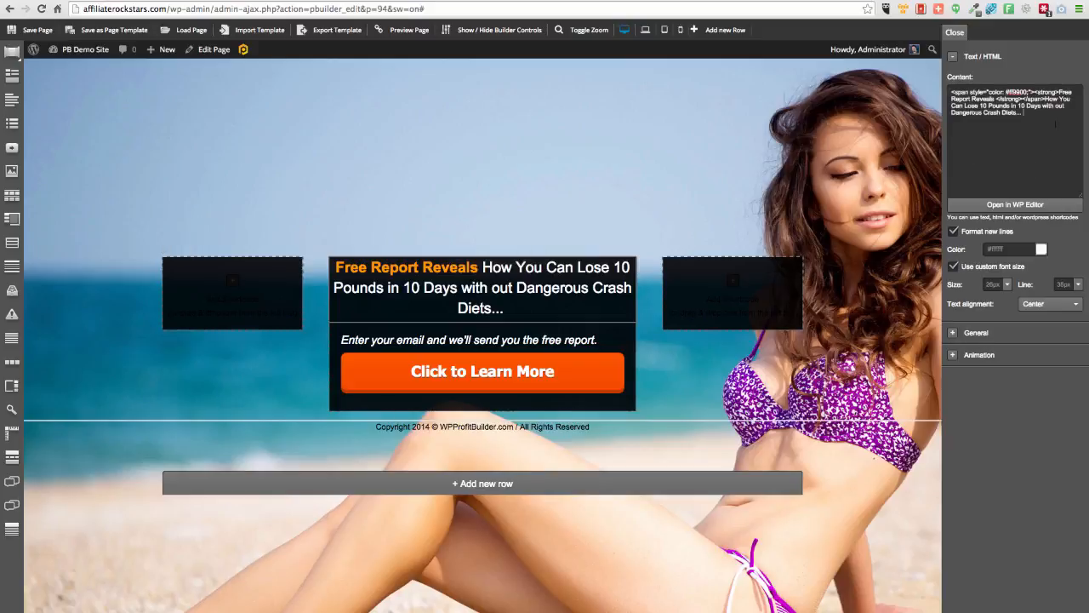
click(1017, 205)
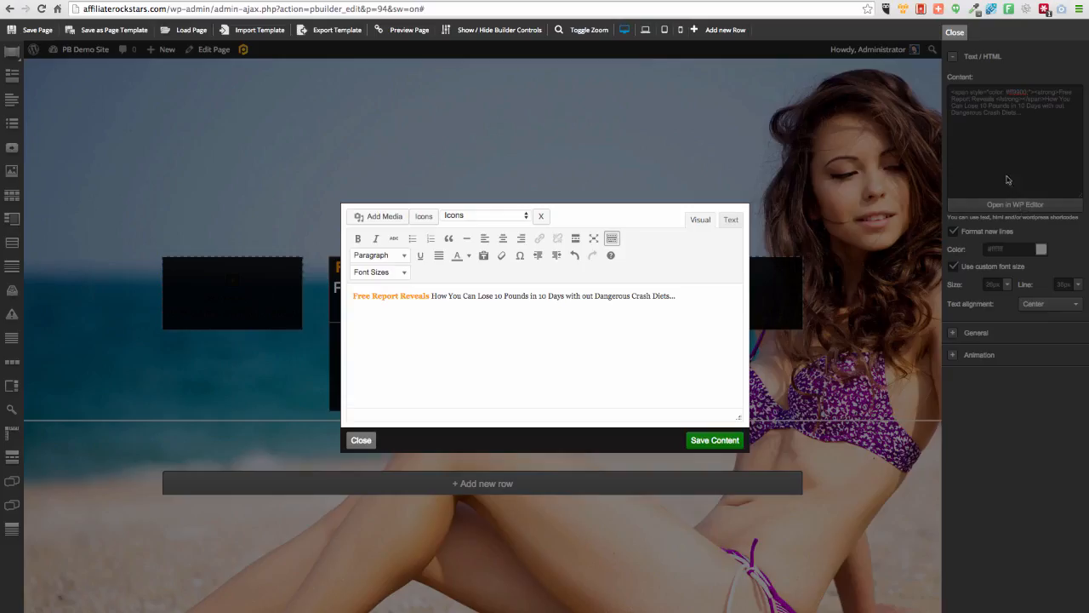
click(352, 297)
key(Return)
click(715, 441)
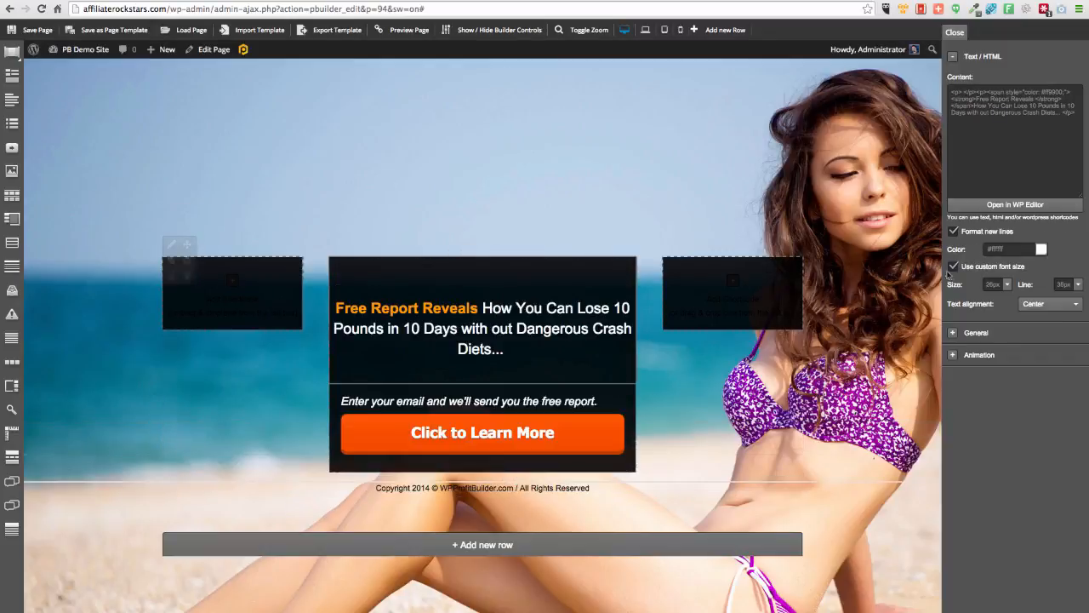
- Set the headline's custom font size to 42px
click(1010, 286)
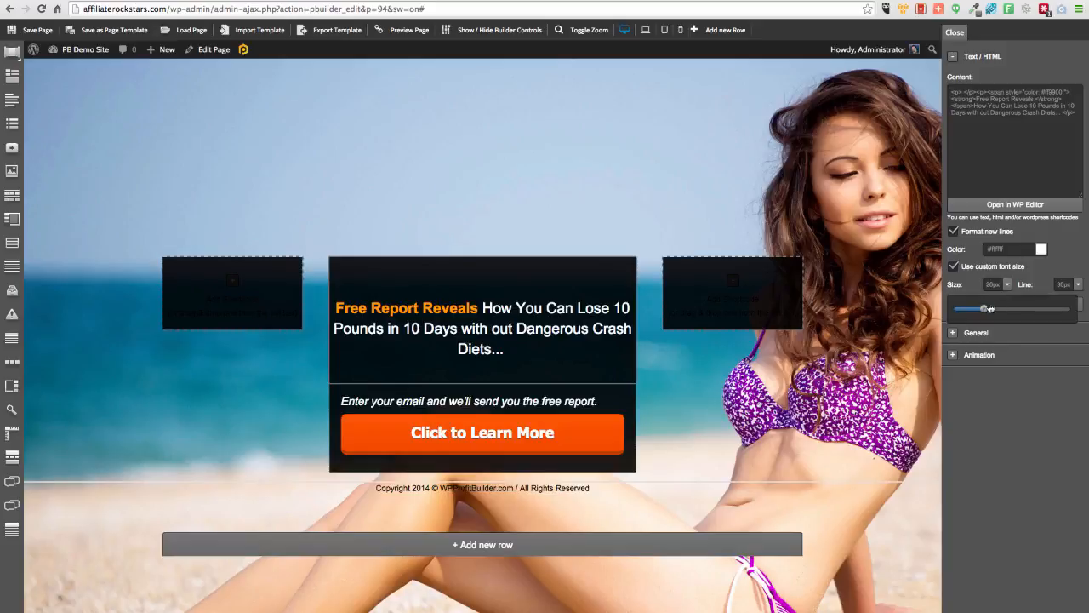
drag(980, 309, 1004, 312)
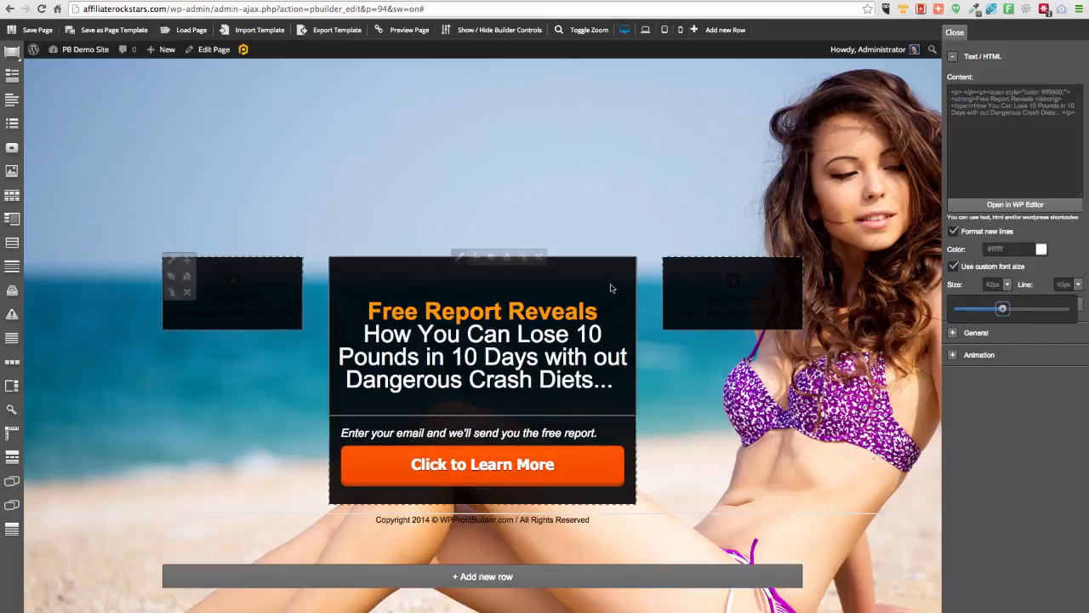
- Remove the paragraph tags from the headline's HTML content and insert a <BR> tag before the opening span
click(1010, 142)
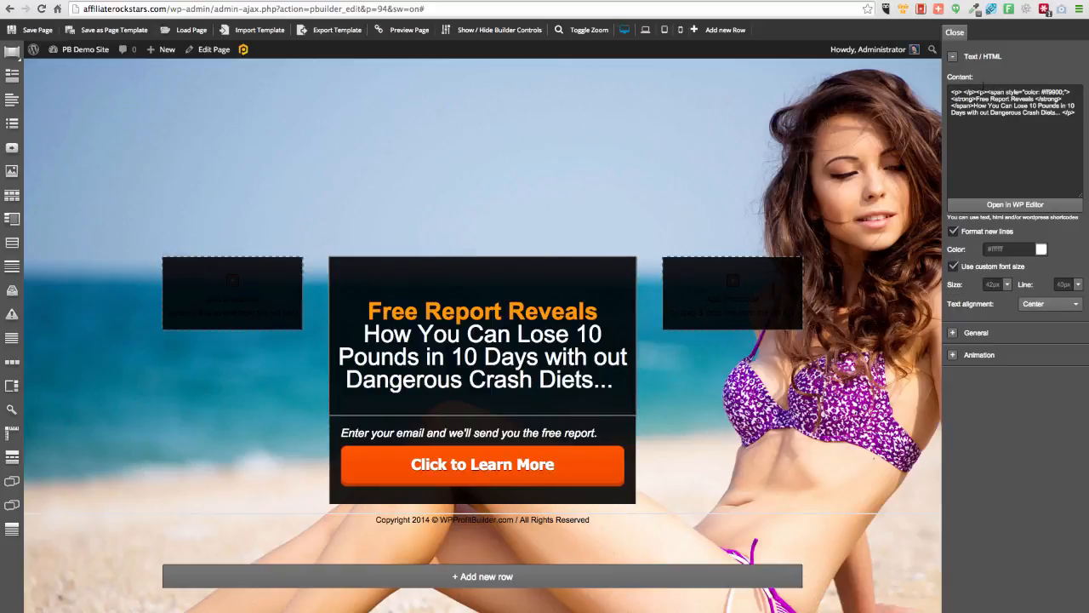
drag(988, 91, 955, 92)
key(BackSpace)
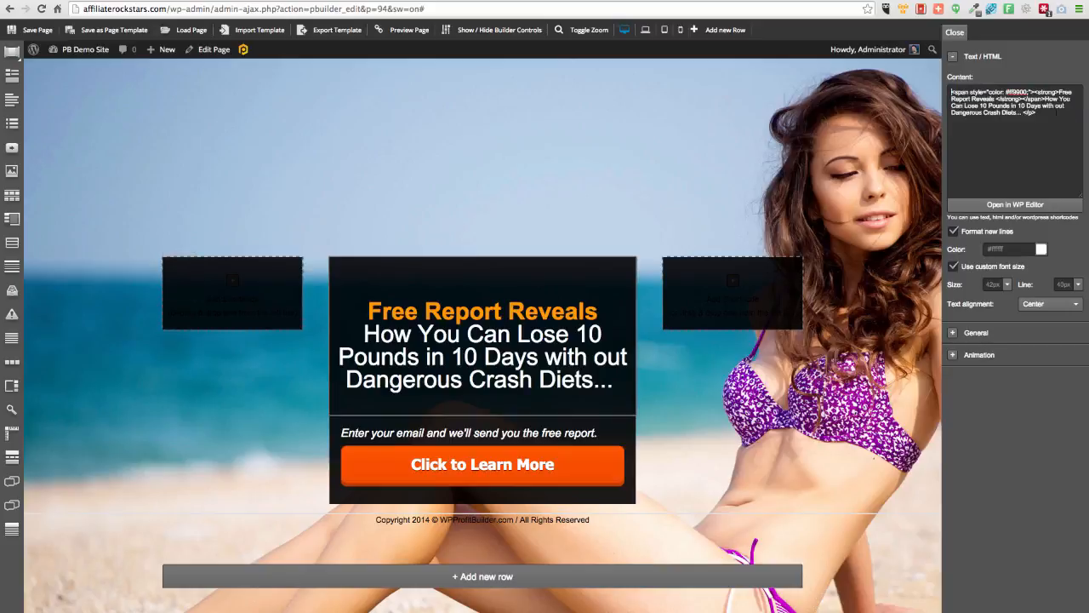
drag(1024, 112, 1074, 120)
key(BackSpace)
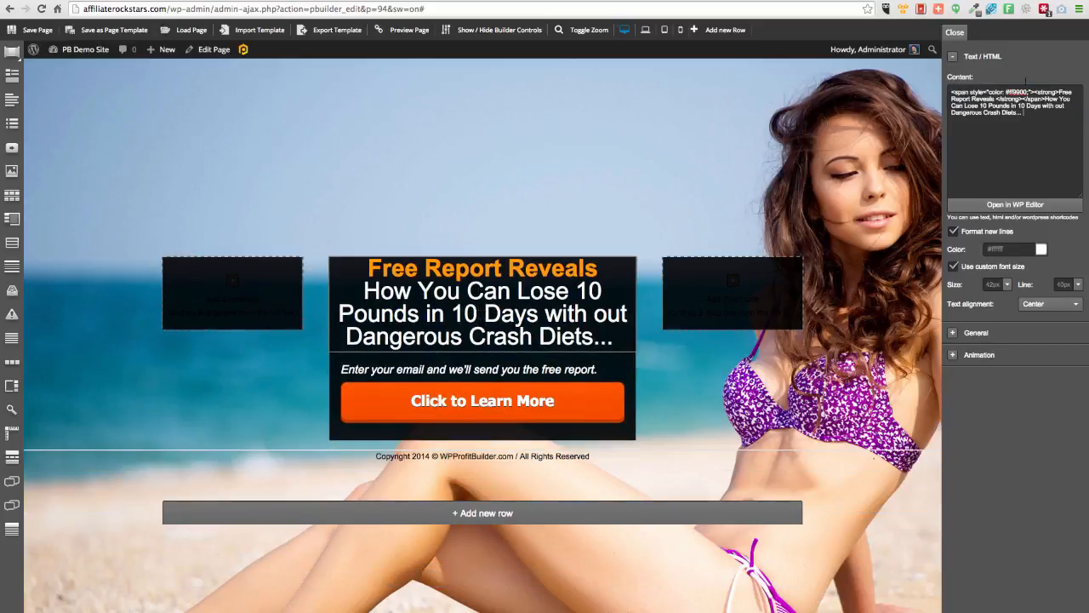
click(954, 93)
text(BR><)
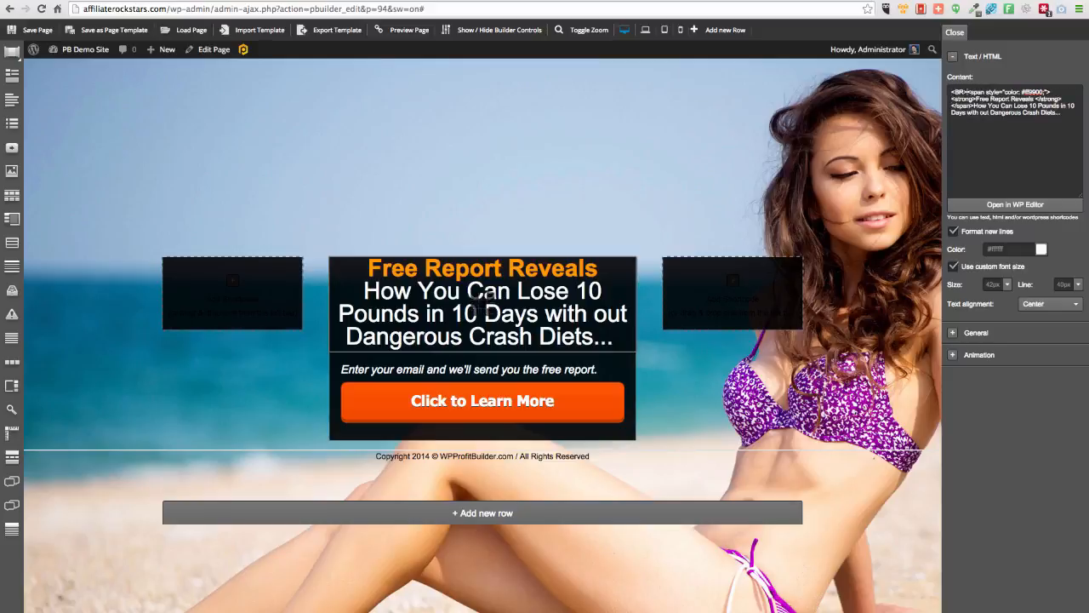
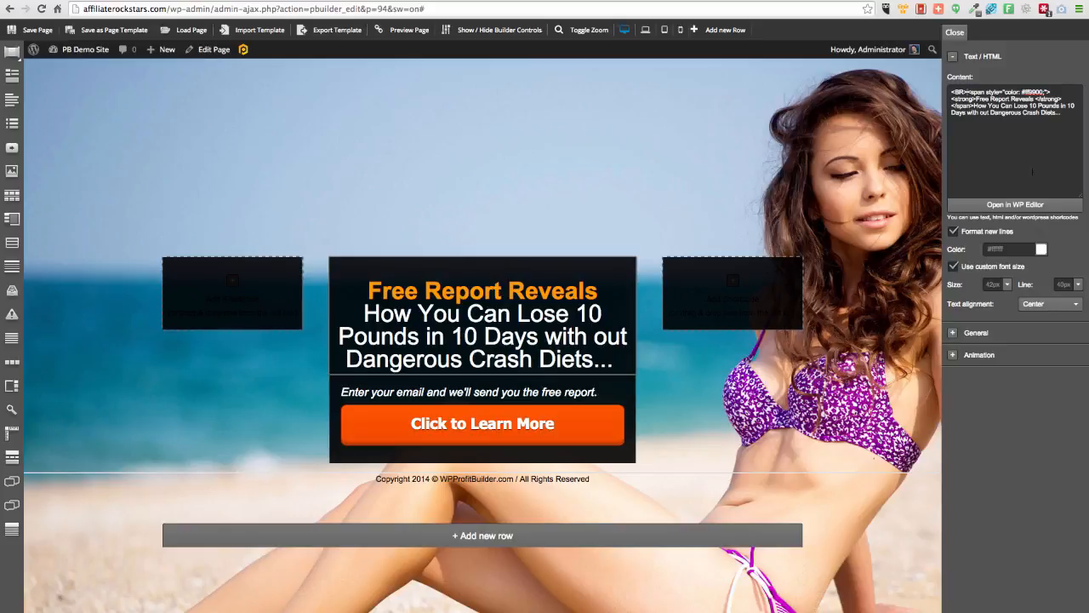
- Save the page, reload its live version and try the Click to Learn More button
click(38, 32)
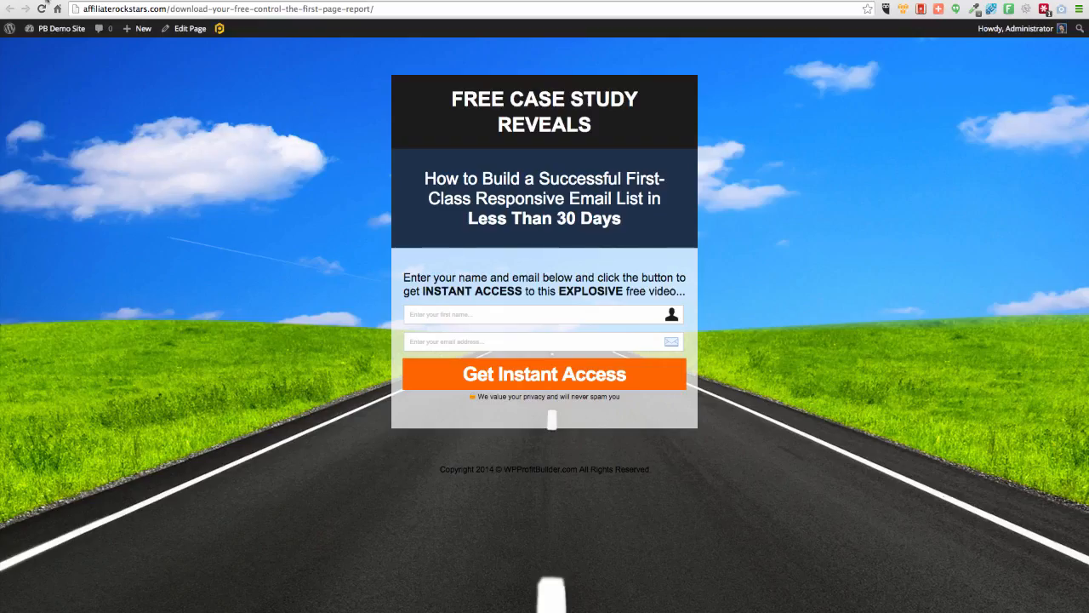
click(41, 8)
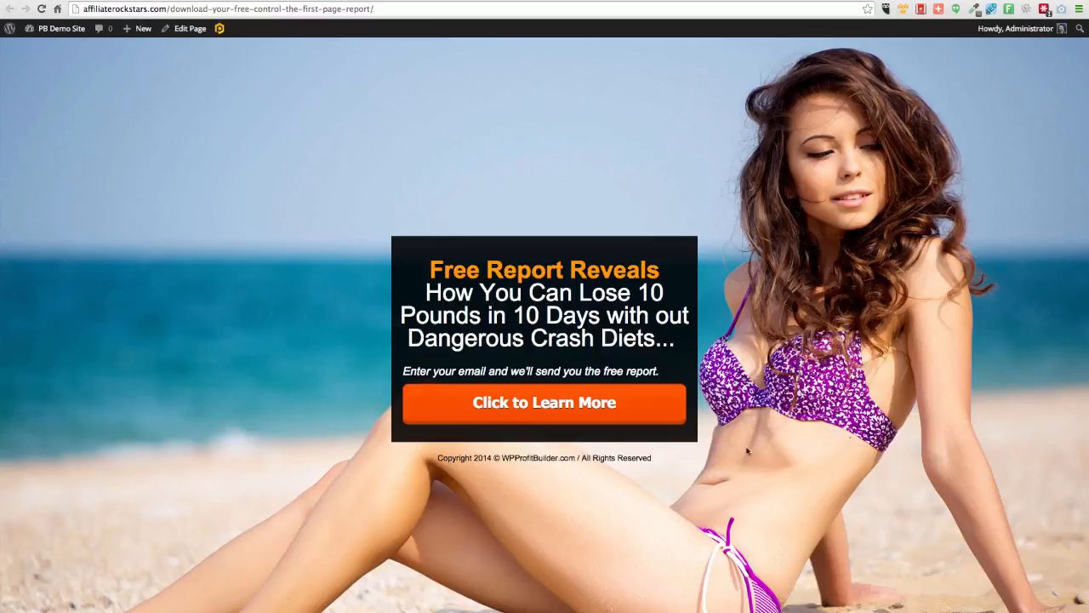
click(598, 402)
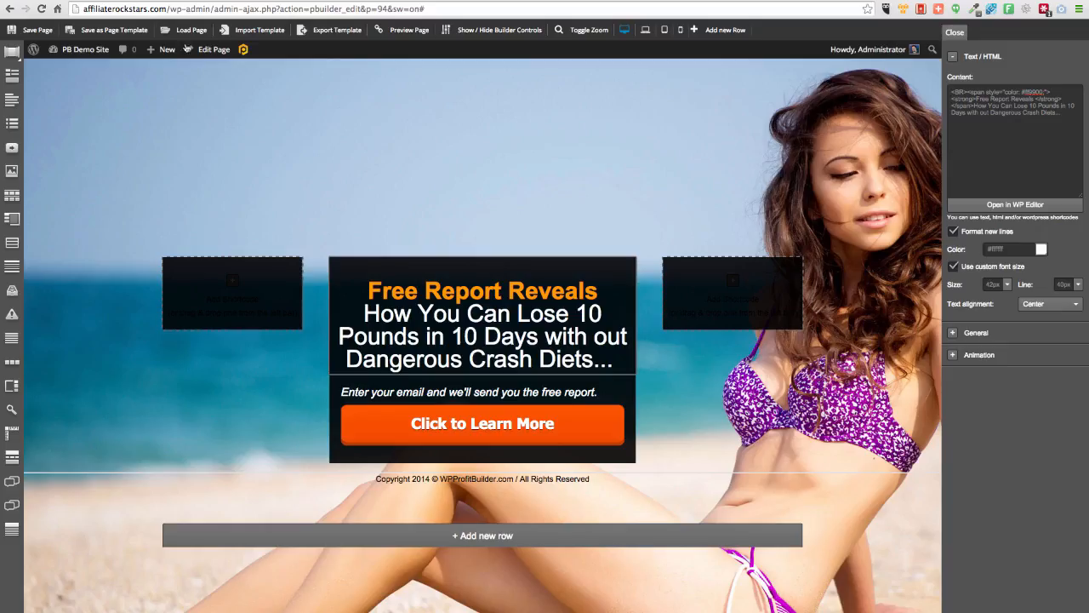
- Load the template FB Giveaway Page - Presenta into the page in Profit Builder
mouse_move(164, 49)
click(197, 32)
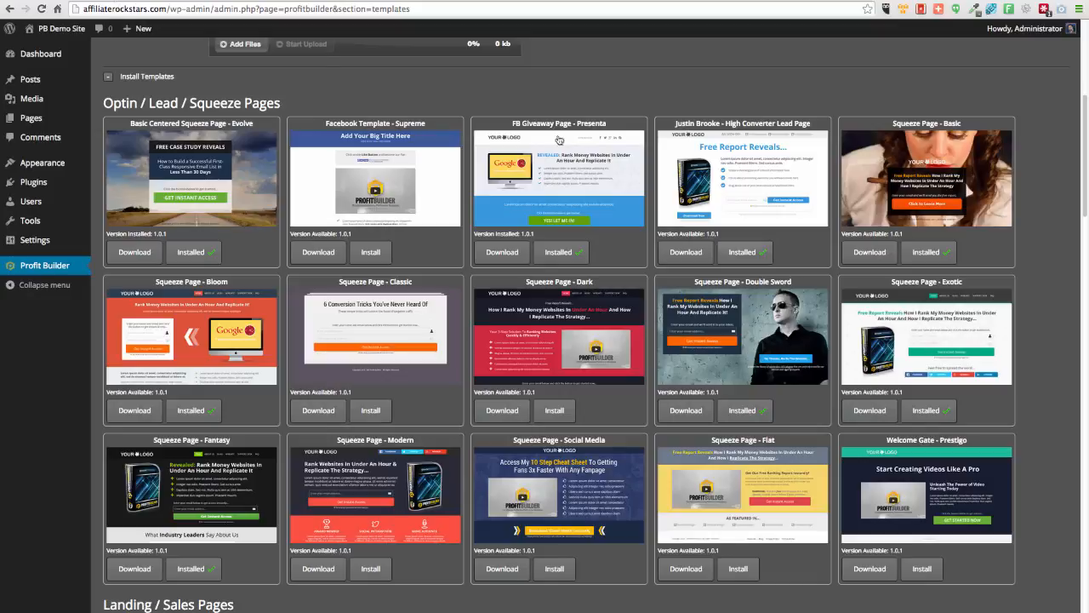
scroll(779, 343, down, 1)
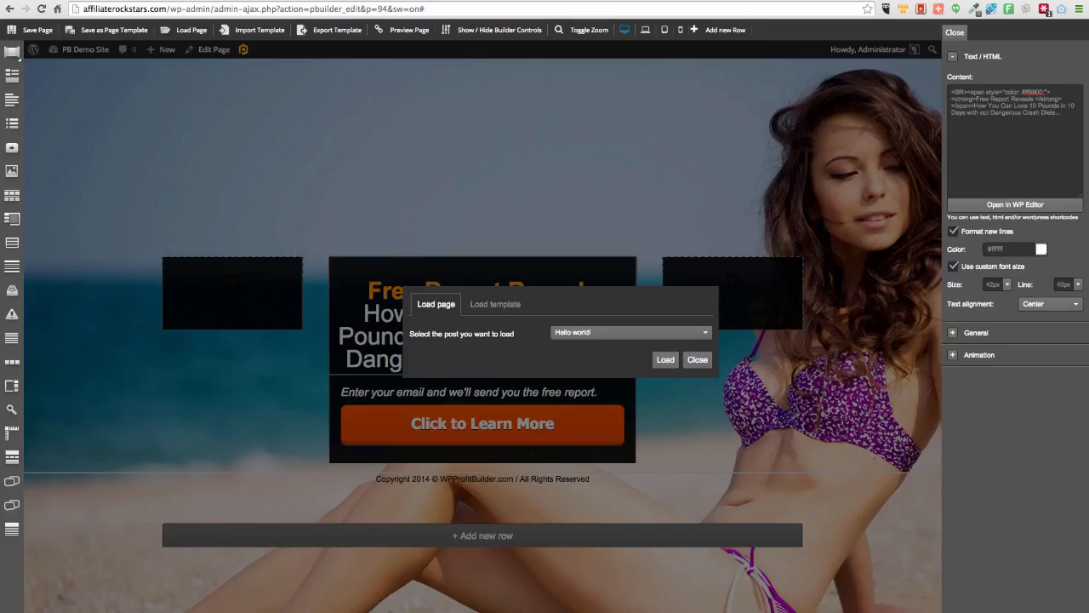
click(576, 332)
click(507, 304)
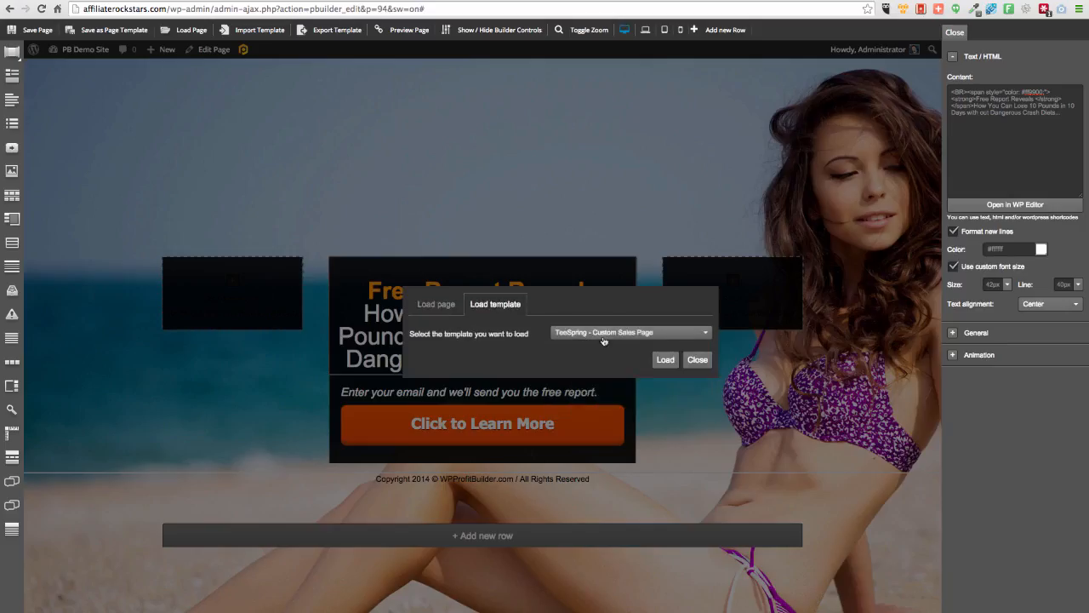
click(601, 335)
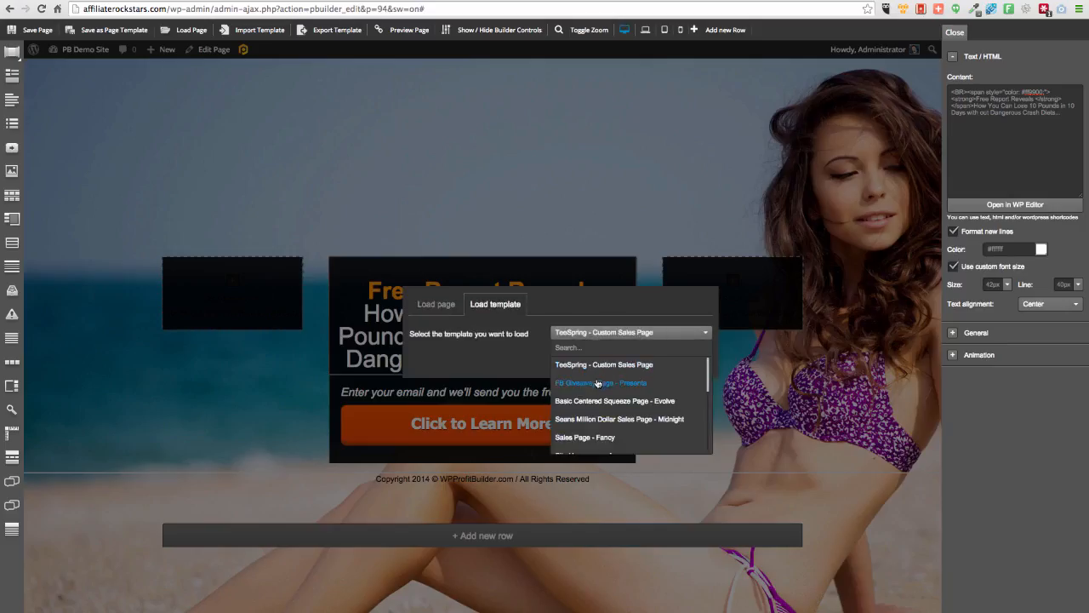
click(601, 382)
click(662, 365)
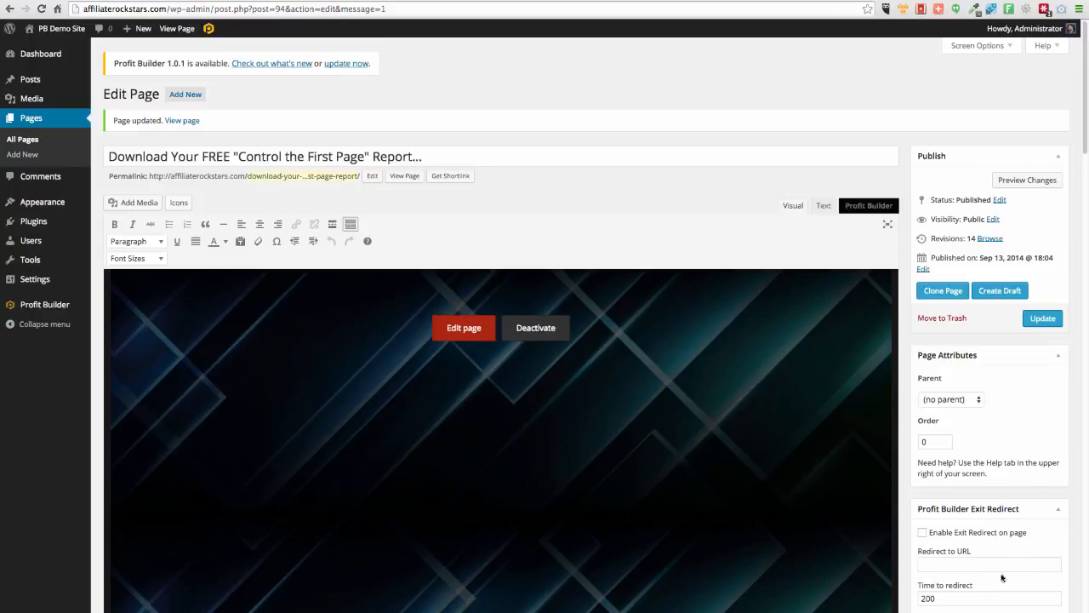
- Clear the background image URL in PBTheme Page Options and set the page's background type to None
scroll(1002, 578, down, 4)
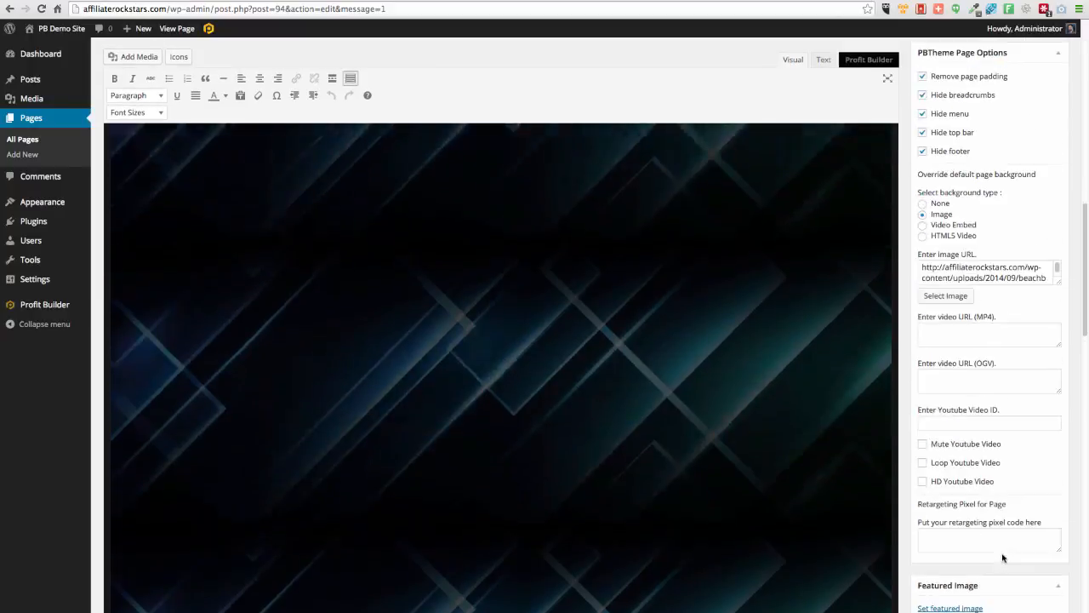
triple_click(978, 265)
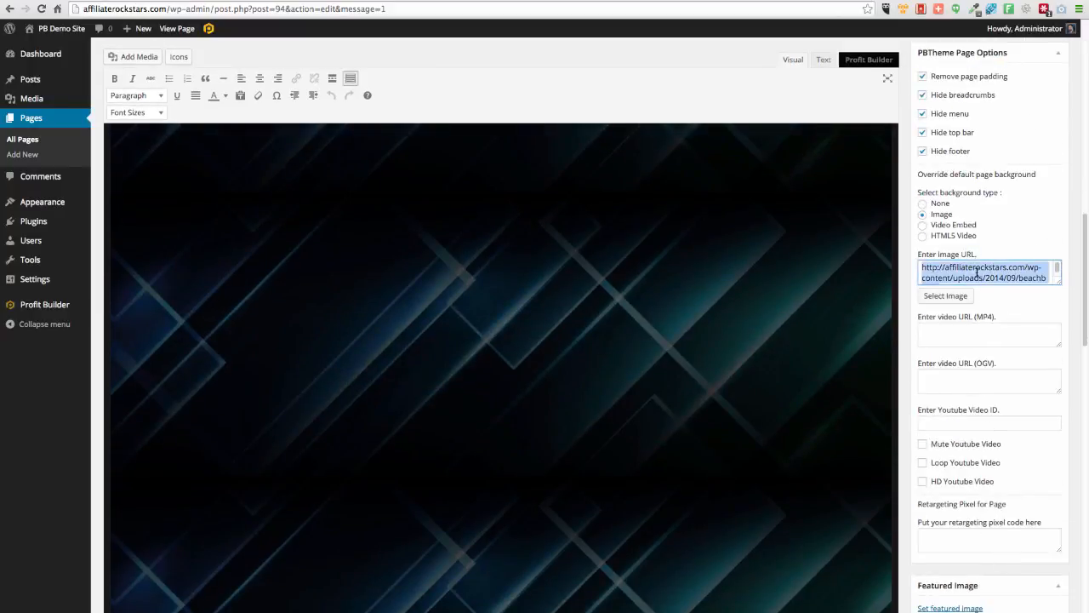
key(BackSpace)
click(921, 204)
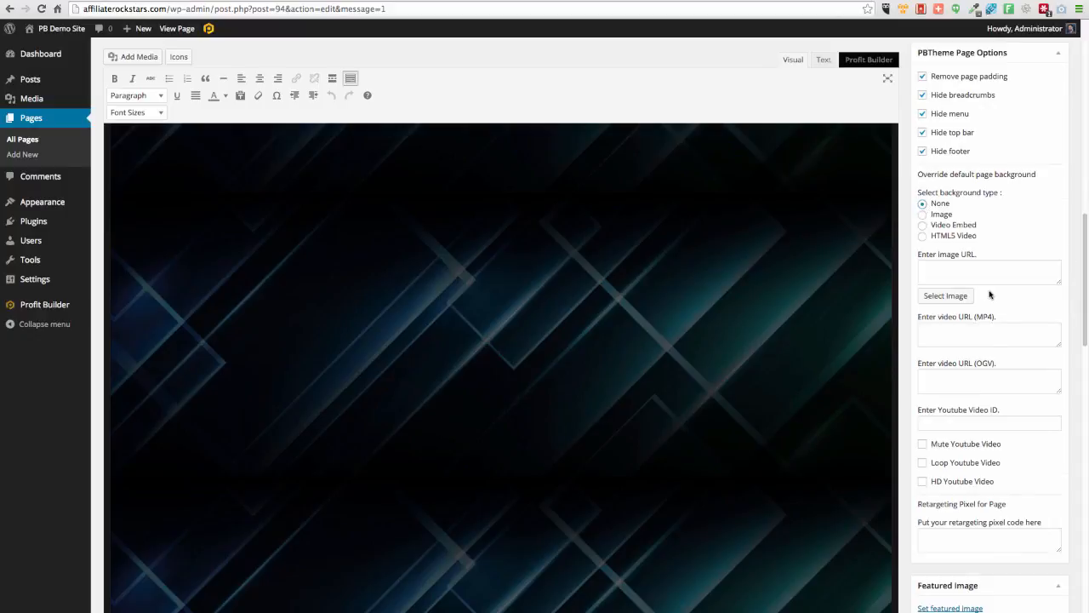
- Update the page in WordPress to keep the changed background options
scroll(1042, 260, up, 4)
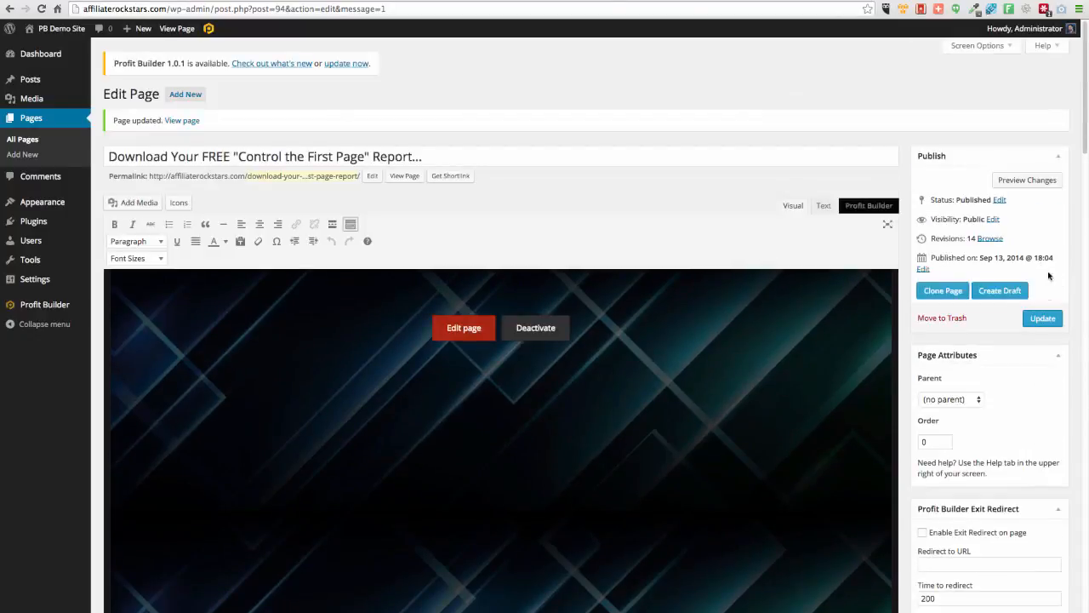
click(1043, 319)
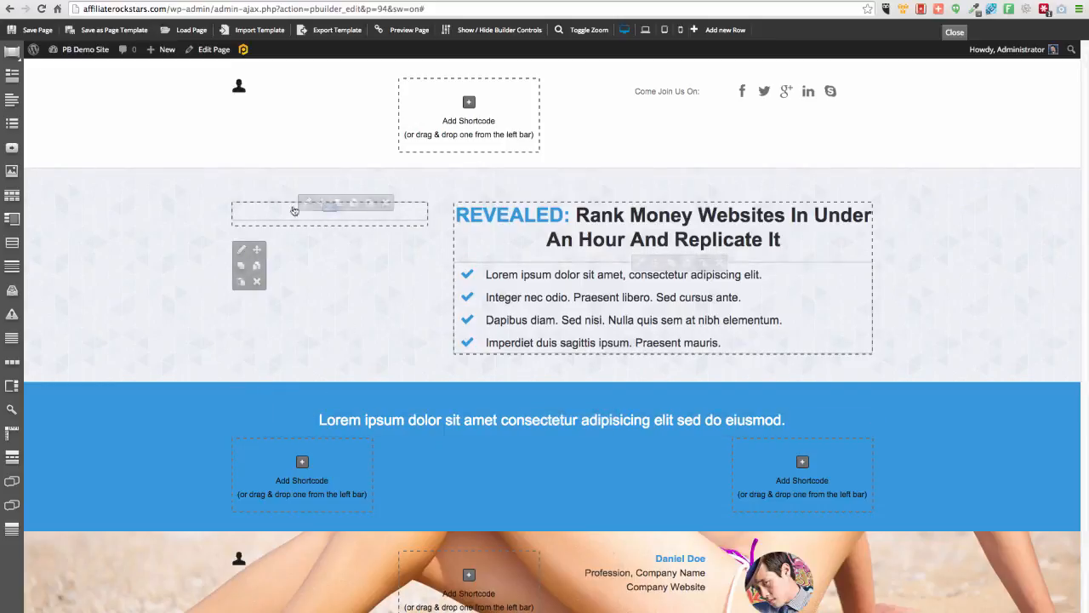
- Replace the element beside the headline with an Optin form from the Advanced shortcode group
click(384, 203)
click(622, 193)
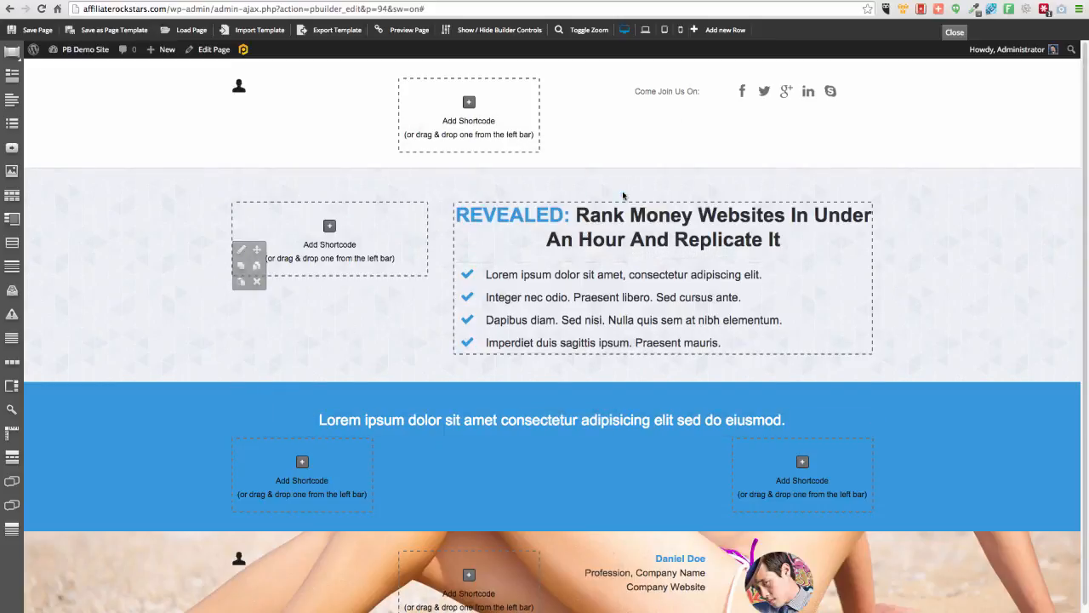
click(330, 227)
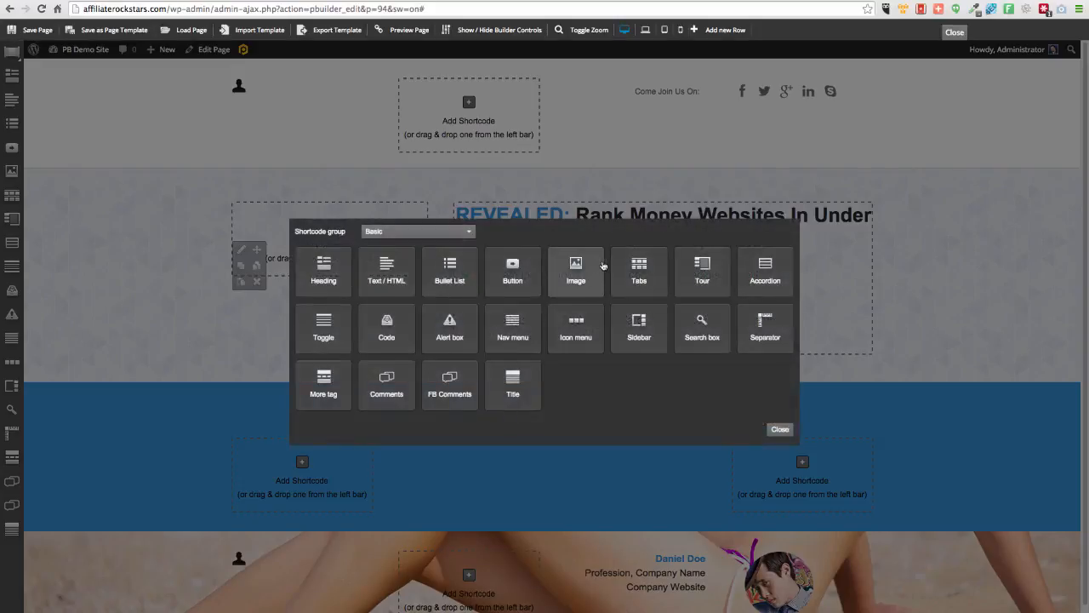
click(400, 232)
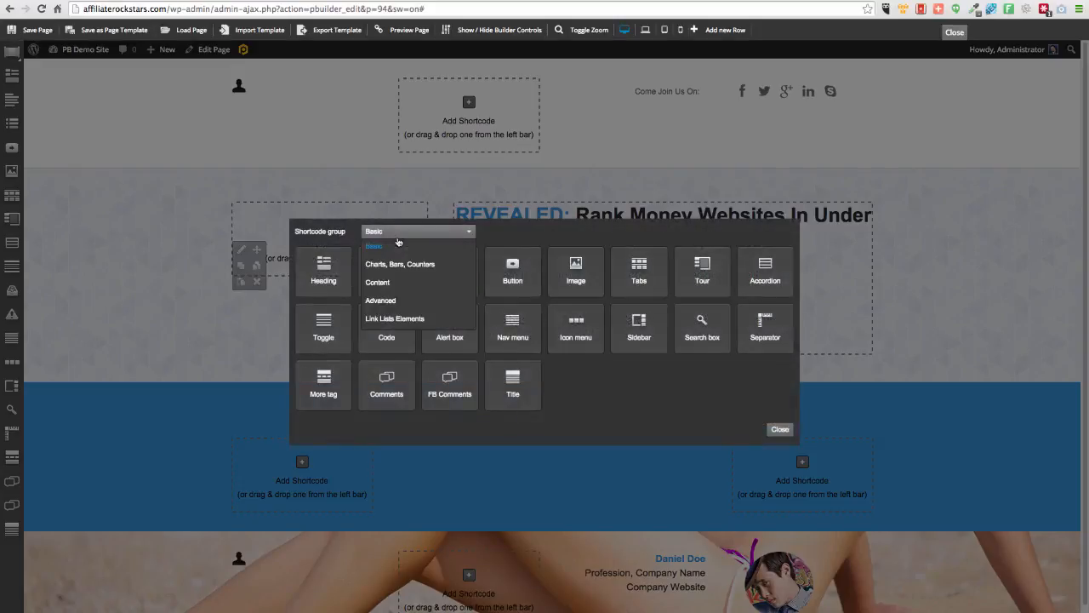
click(380, 301)
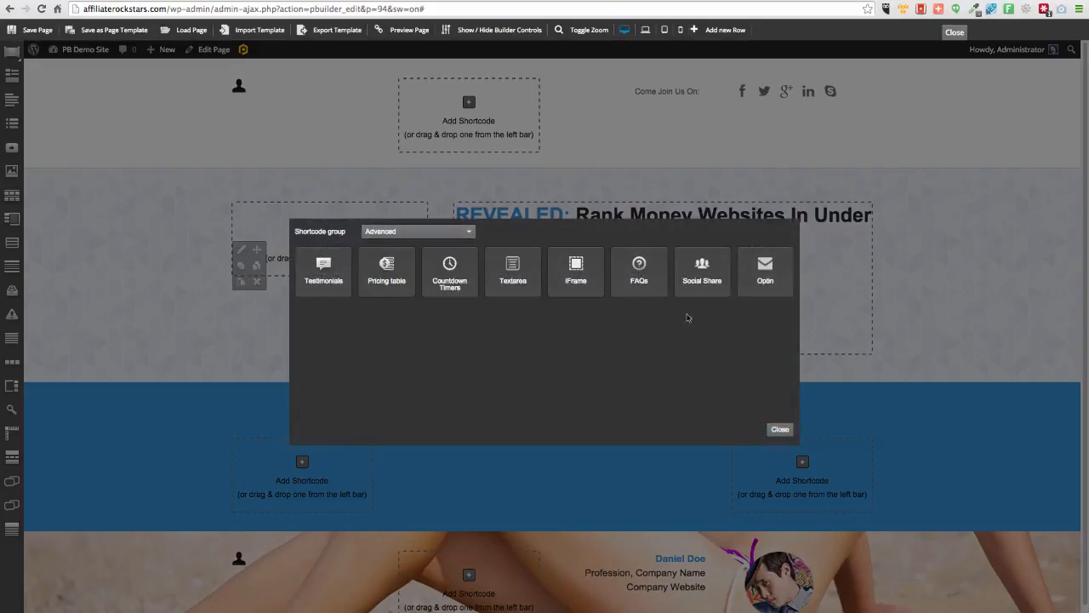
click(761, 269)
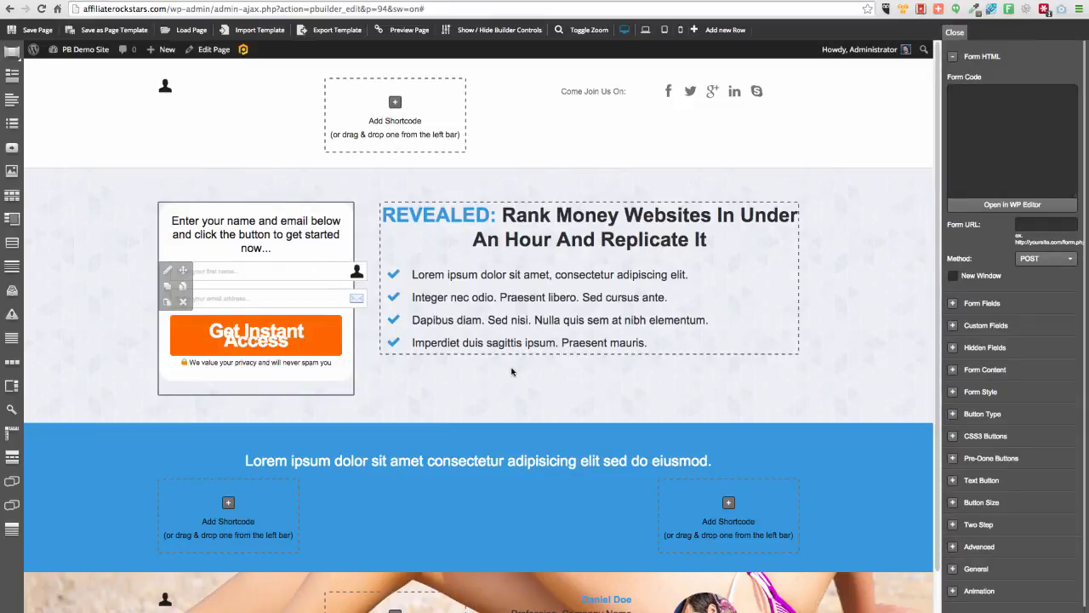
- Save the page and reload the builder, agreeing to leave the current page
scroll(611, 412, down, 2)
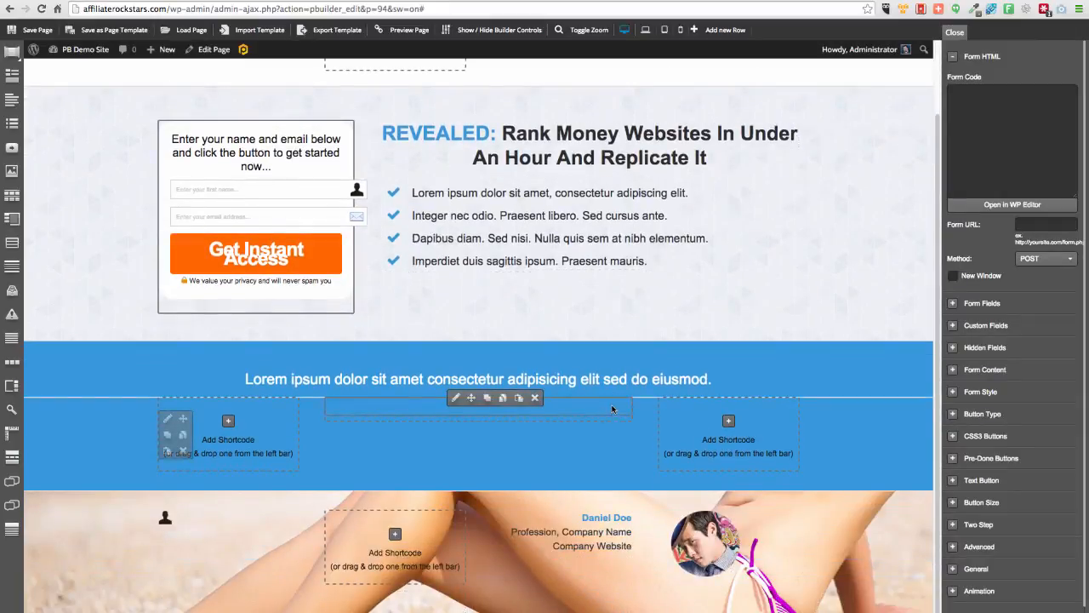
scroll(615, 385, up, 2)
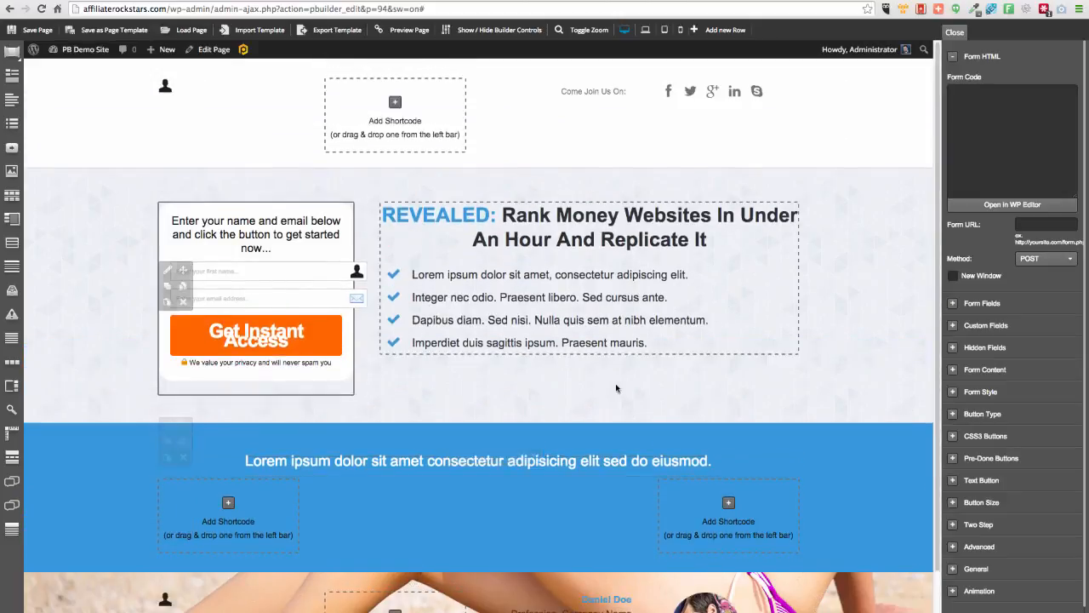
click(45, 32)
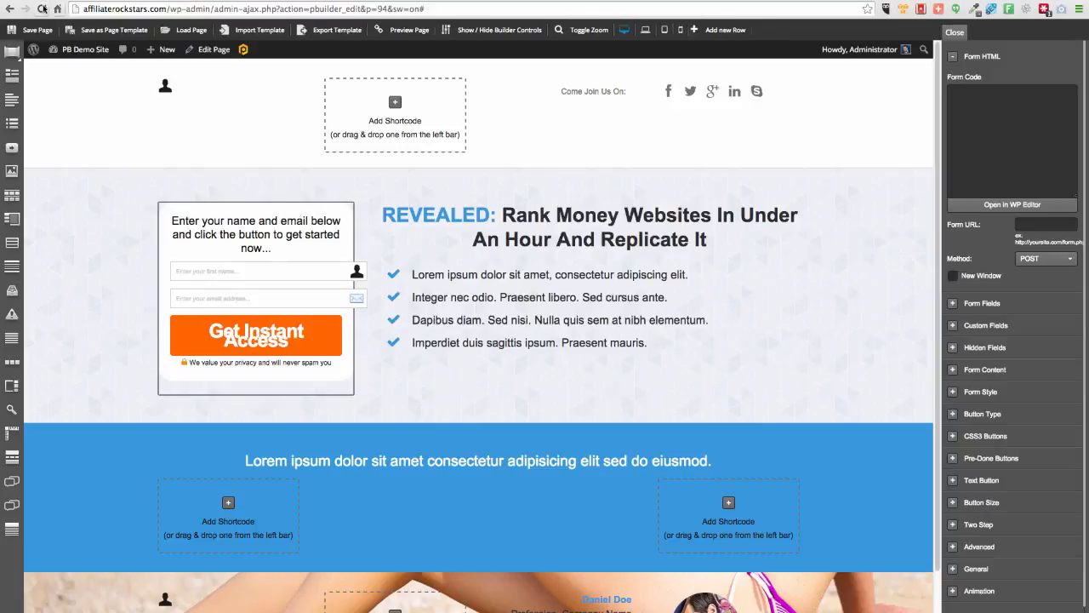
click(42, 8)
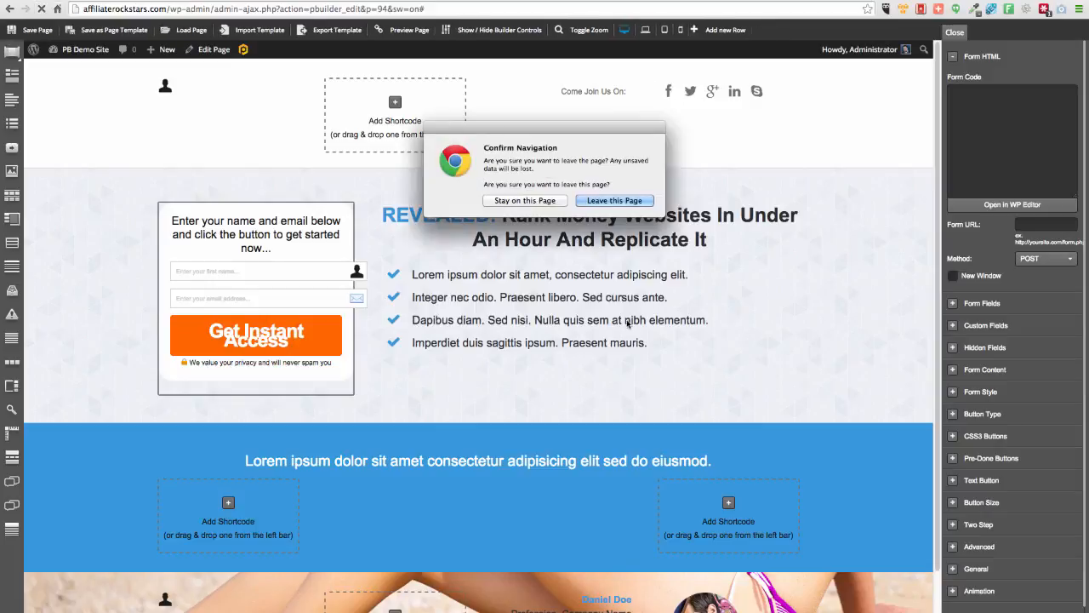
click(614, 201)
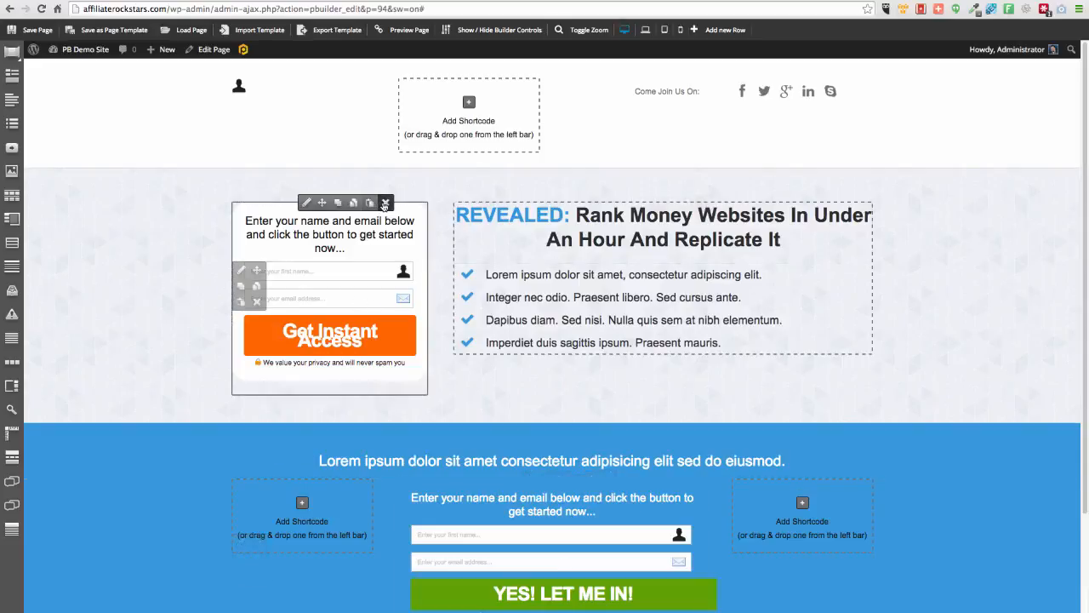
- Delete the opt-in form beside the headline and the YES! LET ME IN! form in the blue section
click(384, 205)
click(626, 195)
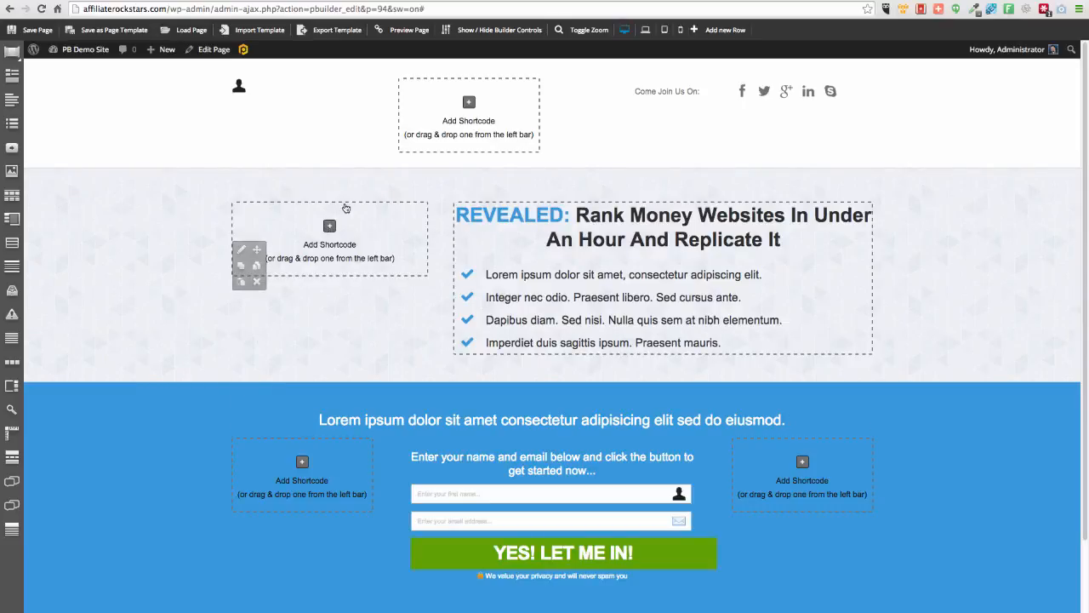
scroll(596, 387, down, 3)
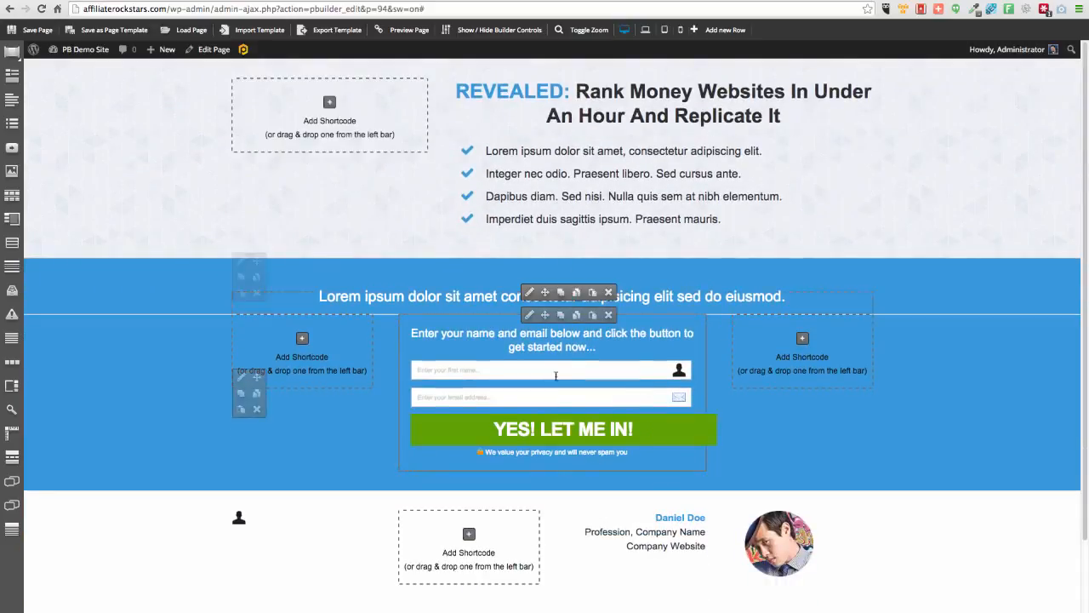
scroll(414, 389, up, 3)
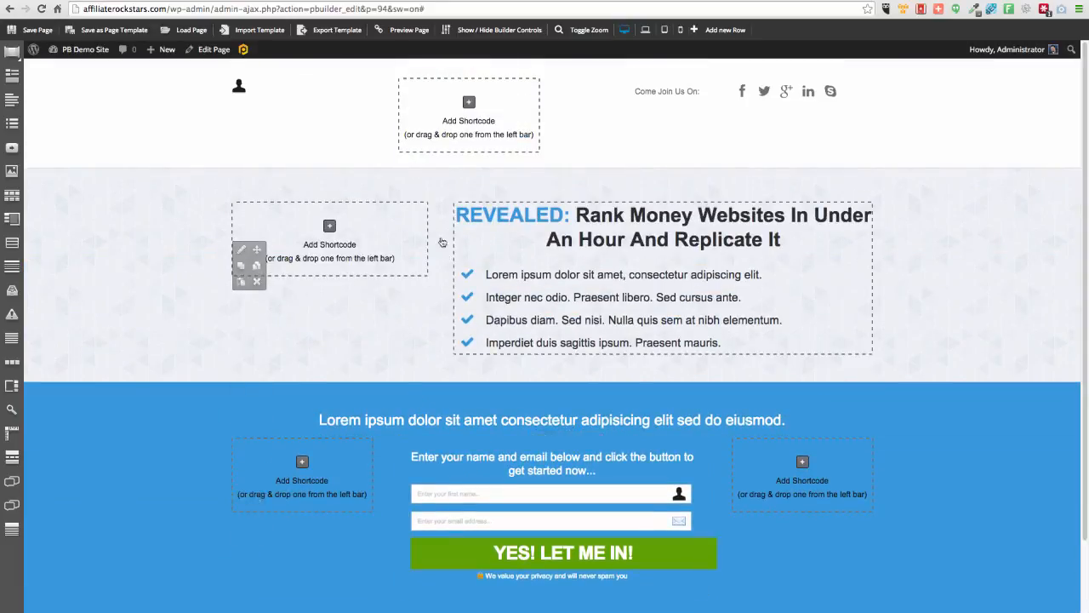
scroll(468, 413, down, 3)
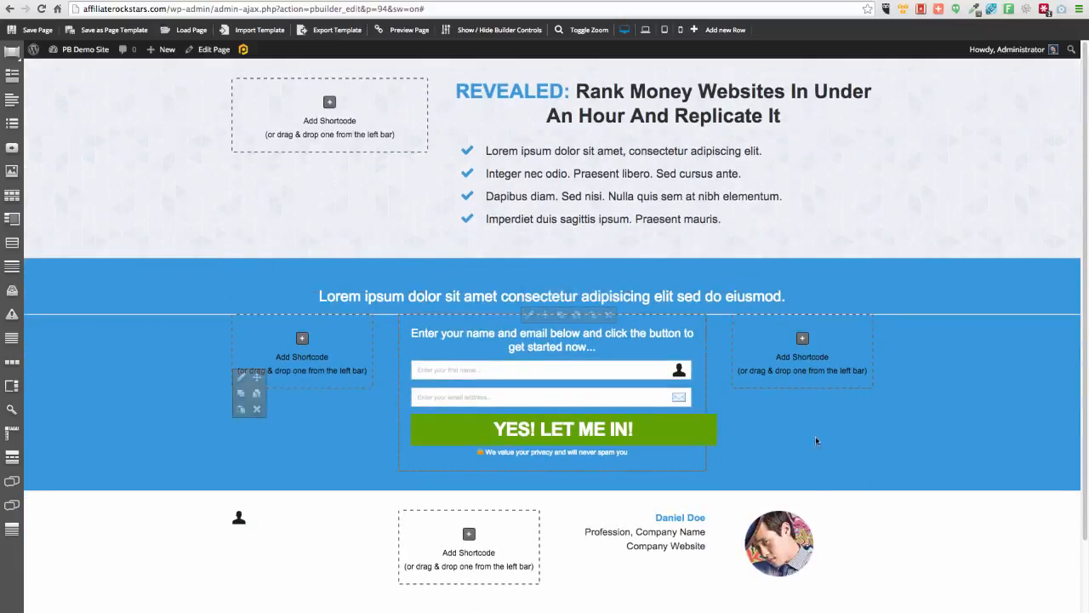
click(608, 315)
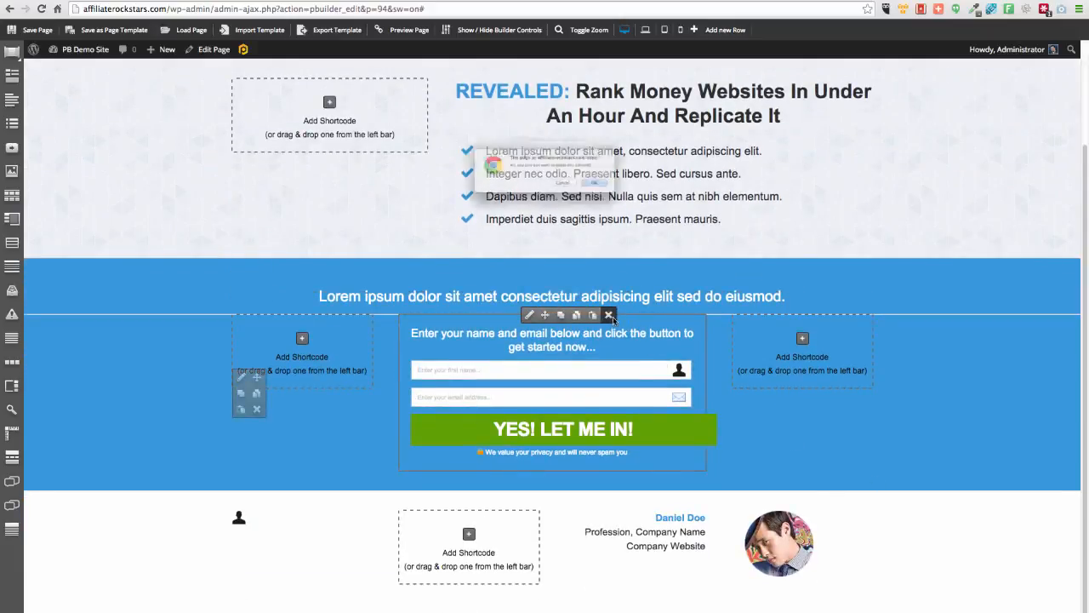
click(628, 195)
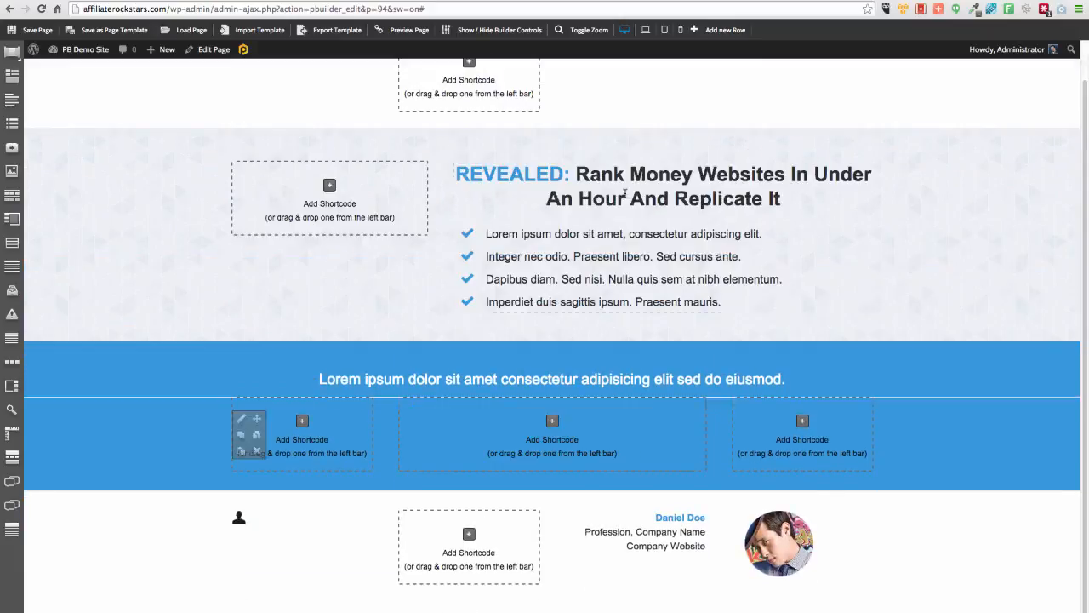
- Insert an Optin form from the Advanced shortcode group into the middle column of the blue section
click(552, 421)
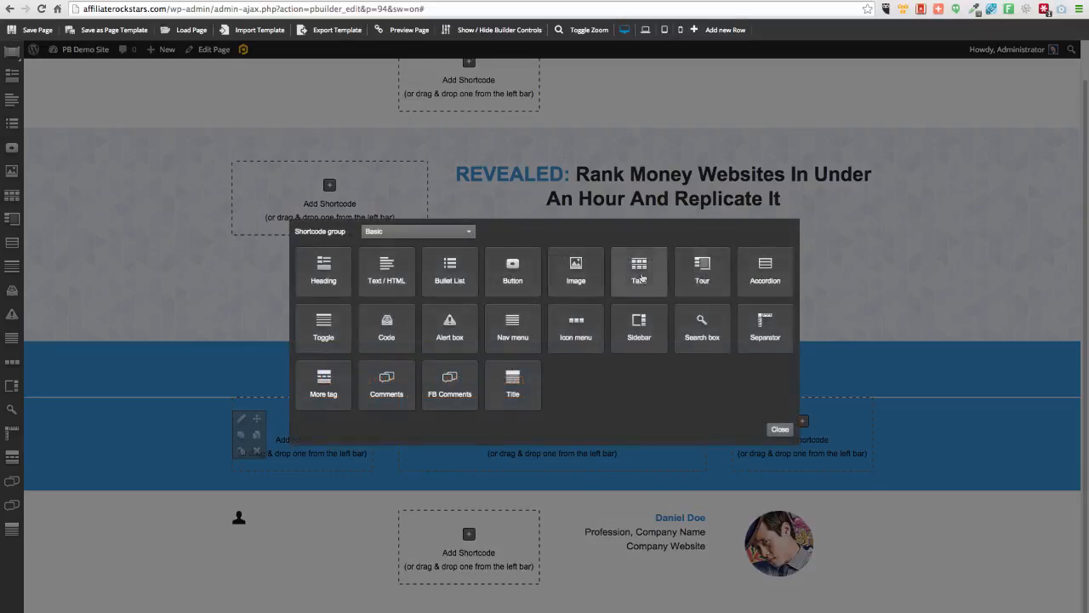
click(467, 232)
click(370, 308)
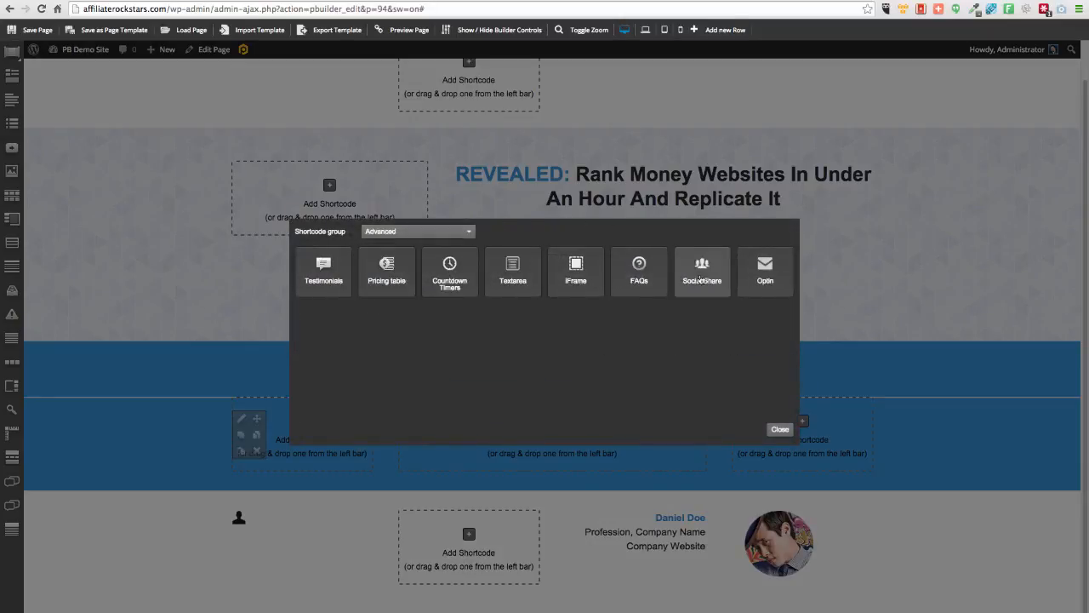
click(765, 272)
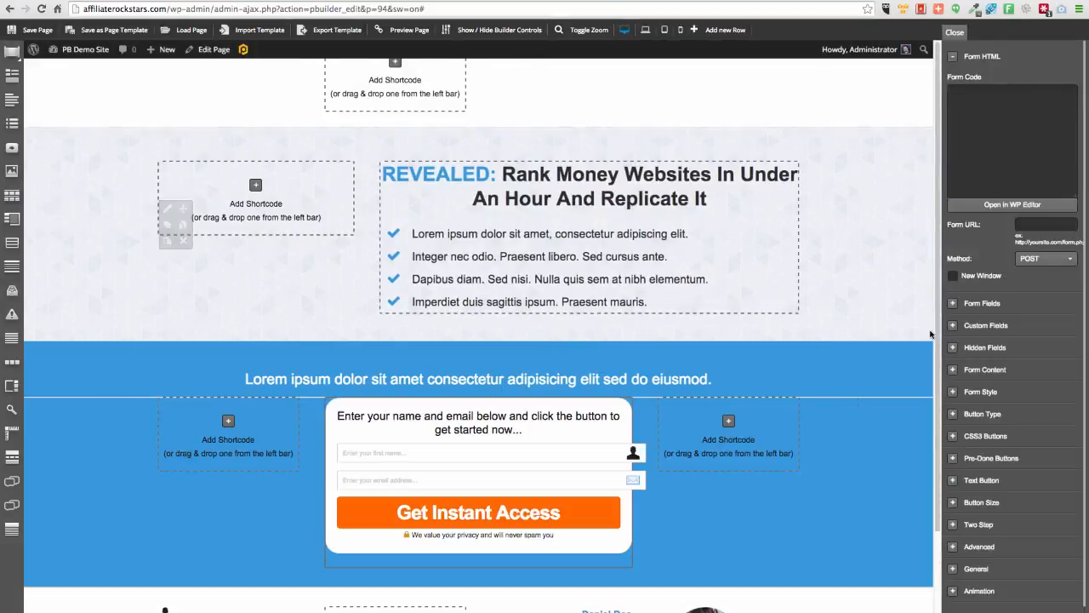
- Enable the Two Step option for the new opt-in form
click(951, 547)
scroll(979, 443, down, 2)
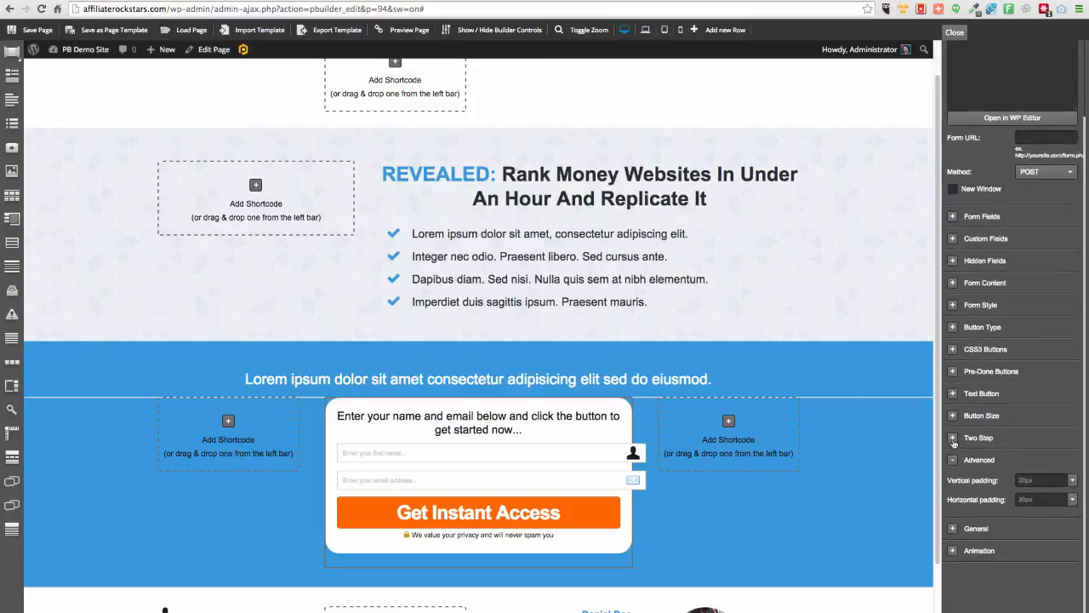
click(954, 437)
click(954, 456)
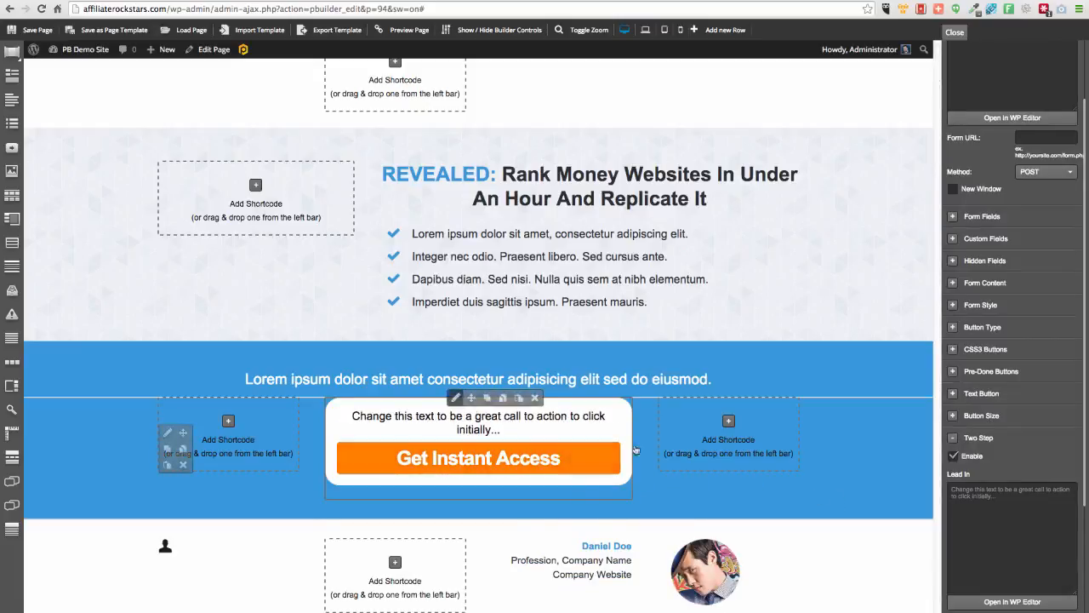
- Make the opt-in form's background transparent and set its text color to white
click(953, 307)
click(953, 361)
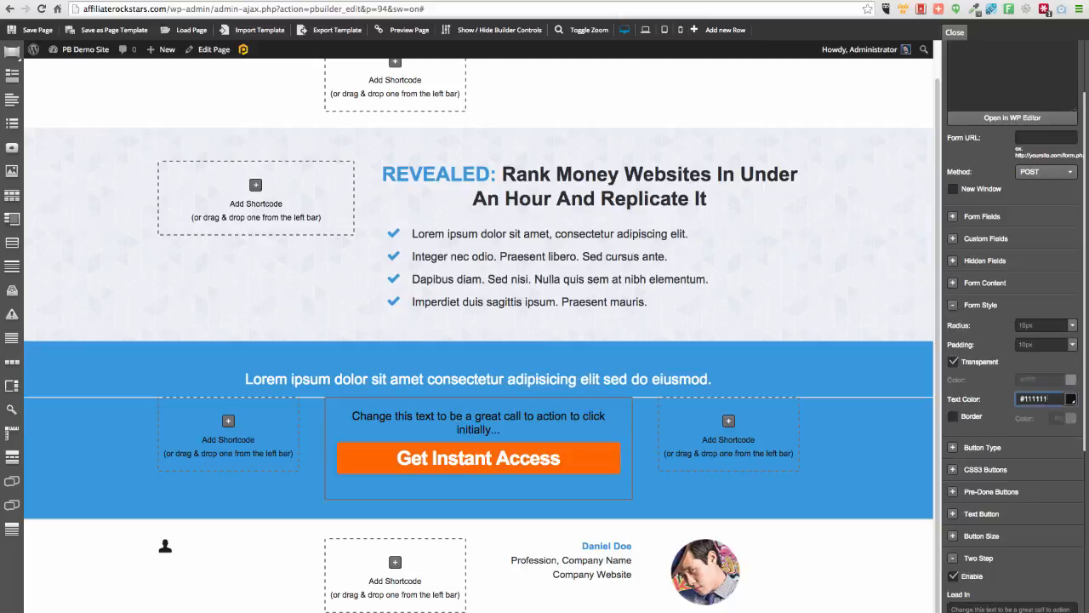
click(1071, 398)
click(1020, 433)
drag(1020, 433, 1064, 189)
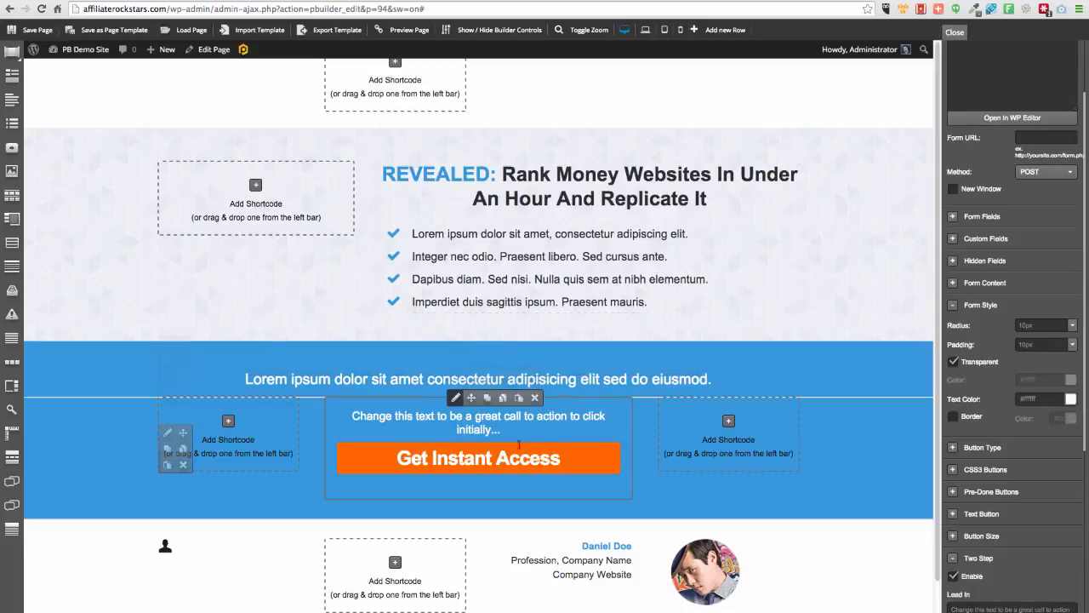
- Test both steps of the opt-in form with its Get Instant Access button, staying on the page
click(548, 458)
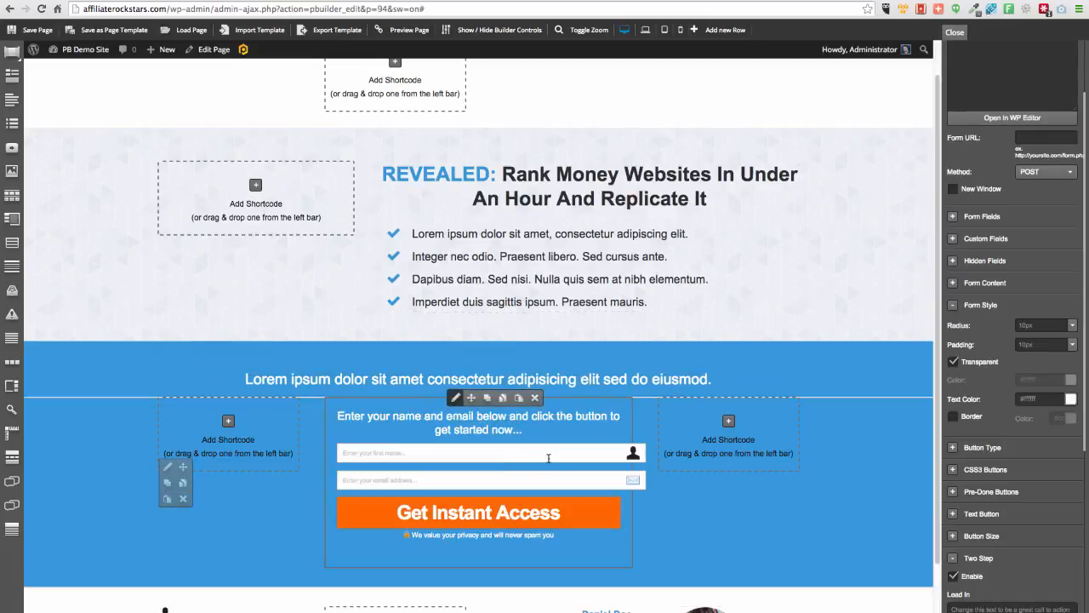
click(551, 521)
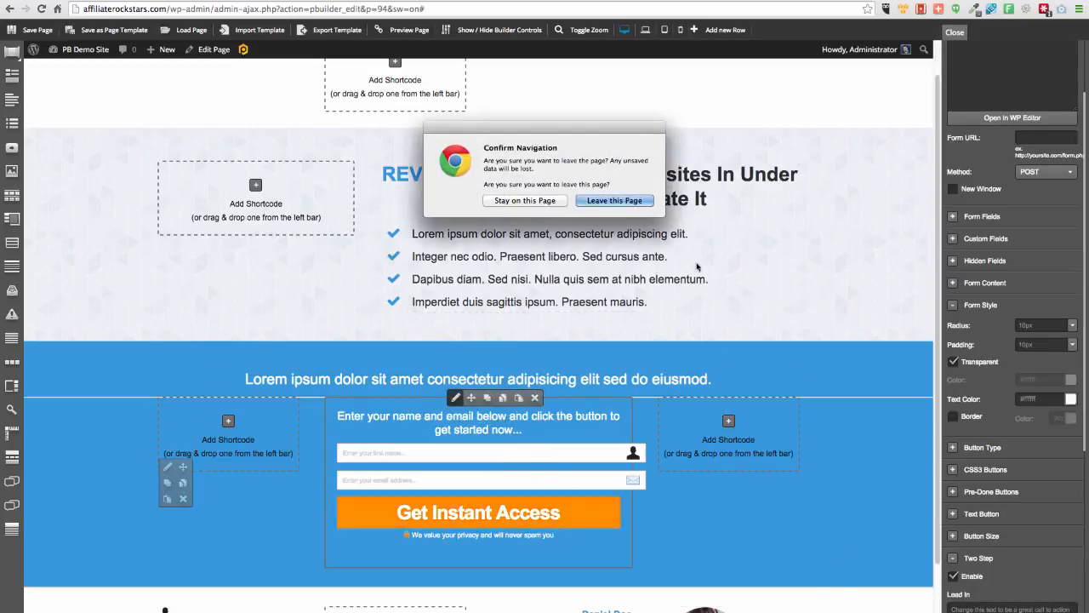
click(520, 201)
- Save the page and check its layout with the builder controls hidden and shown
scroll(596, 426, up, 1)
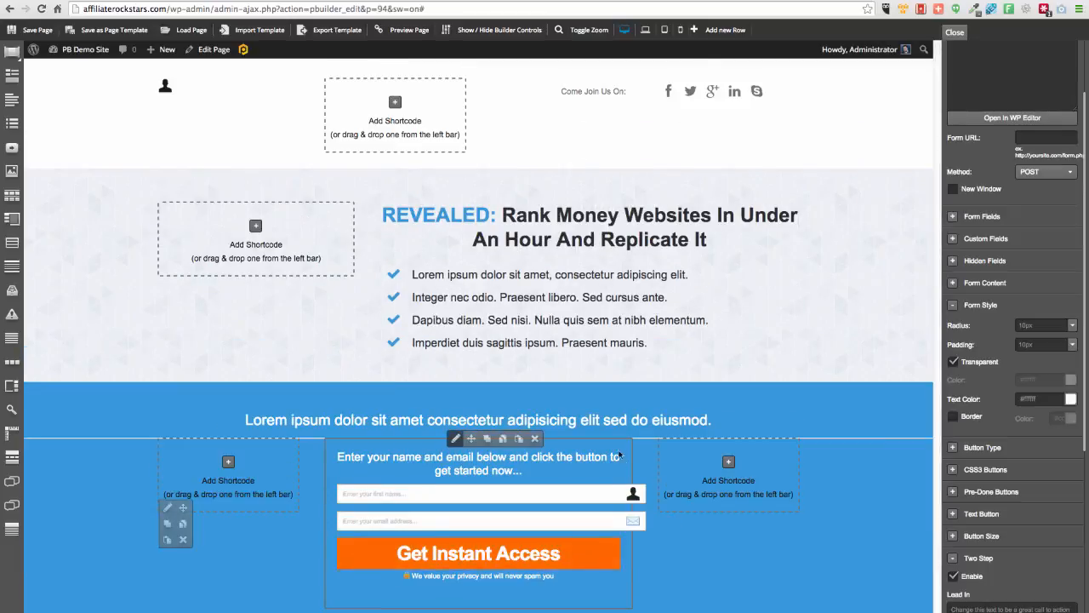
click(26, 29)
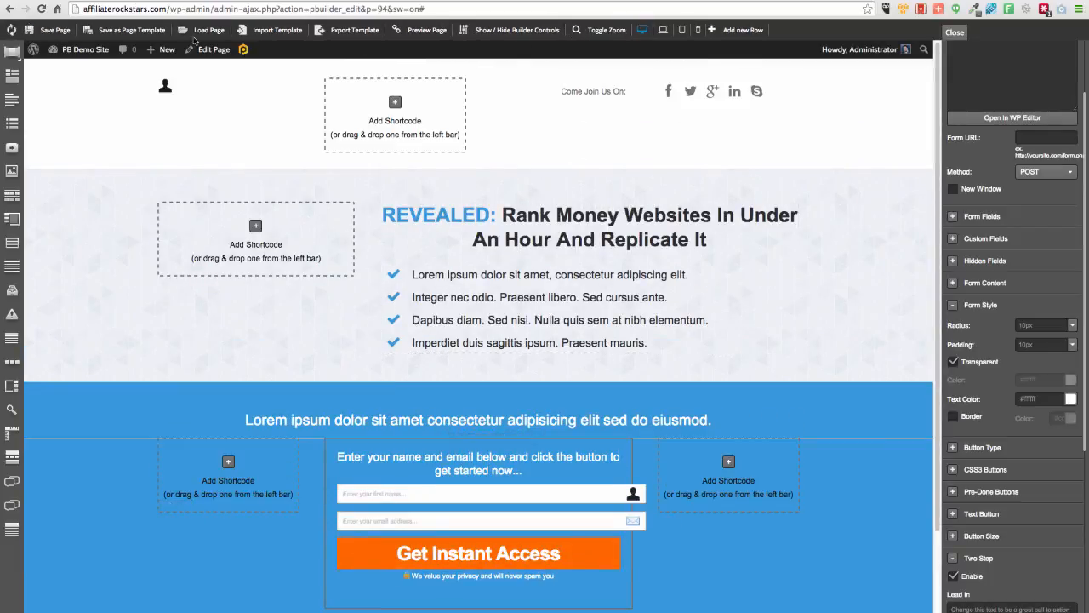
click(494, 31)
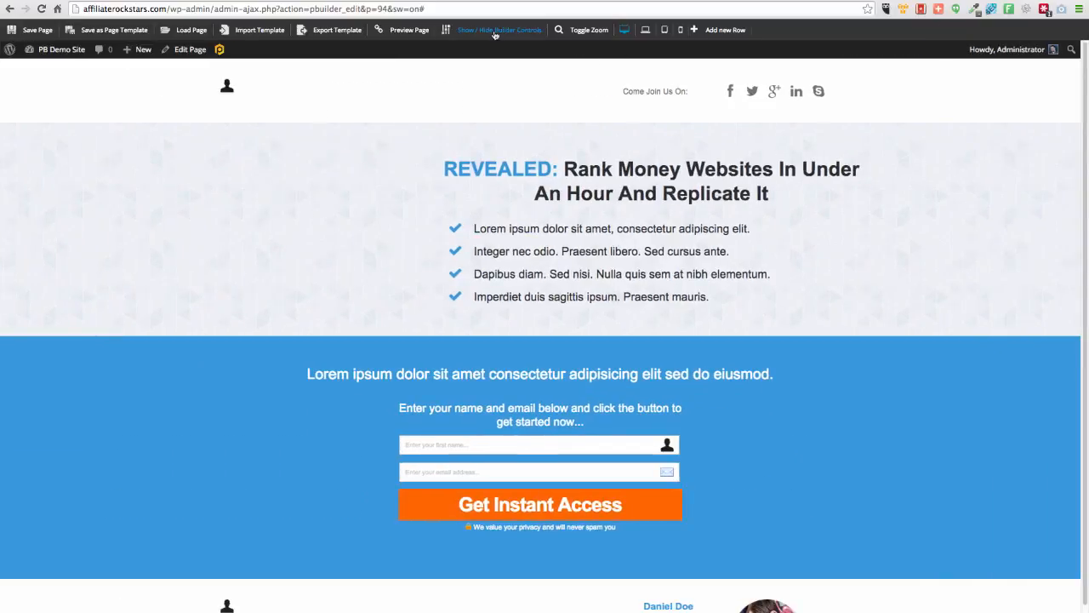
click(494, 31)
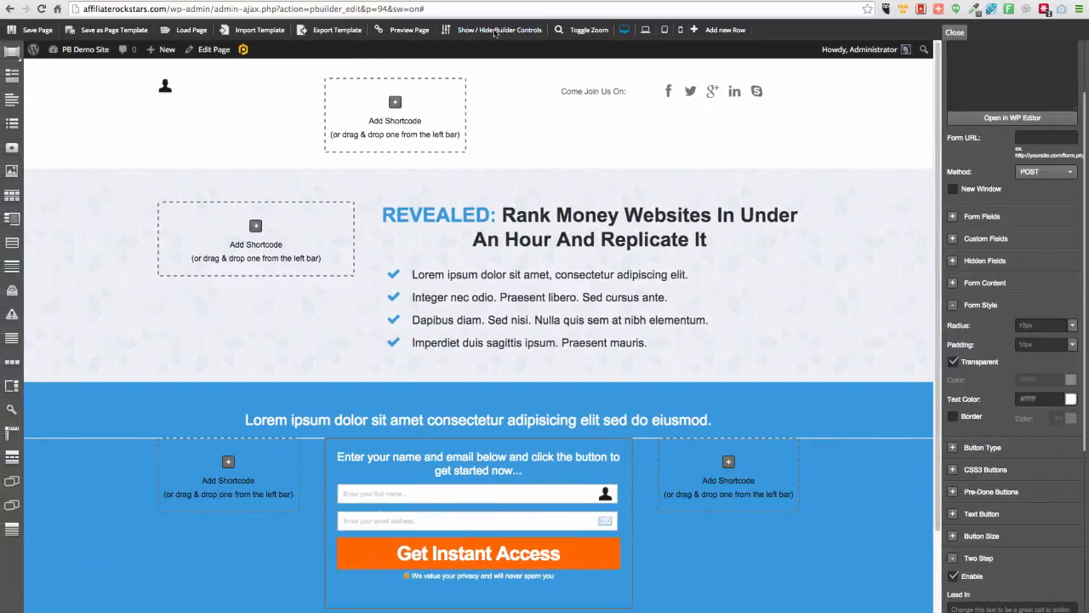
click(494, 31)
click(494, 30)
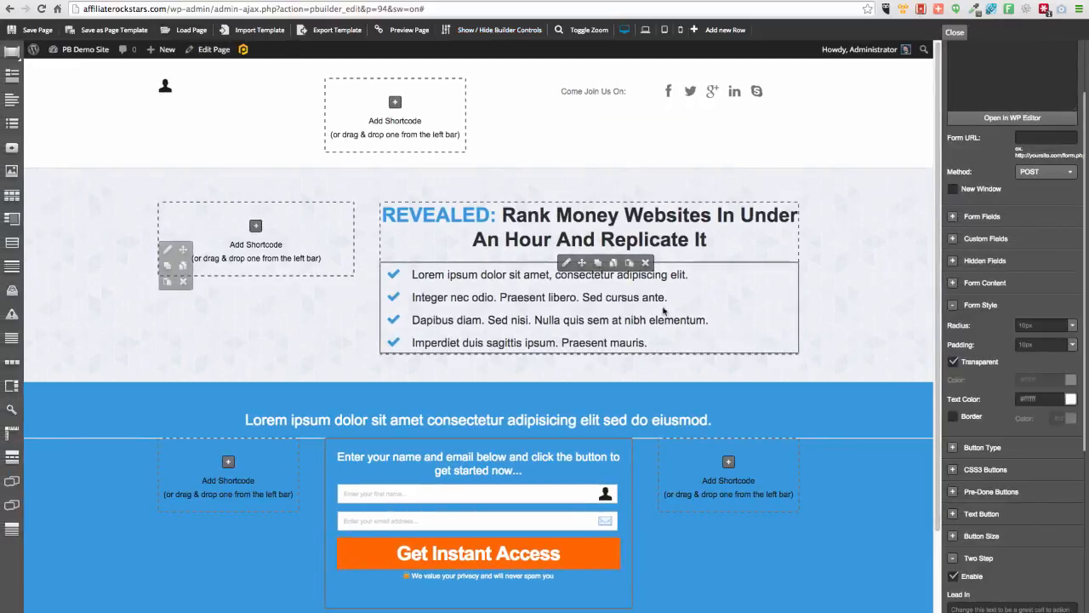
click(28, 32)
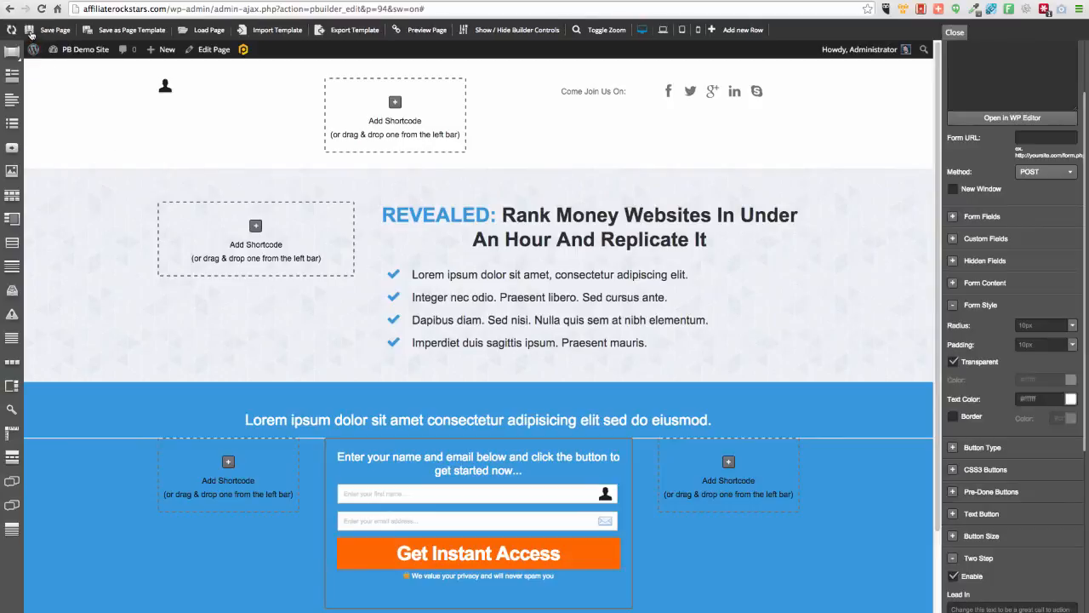